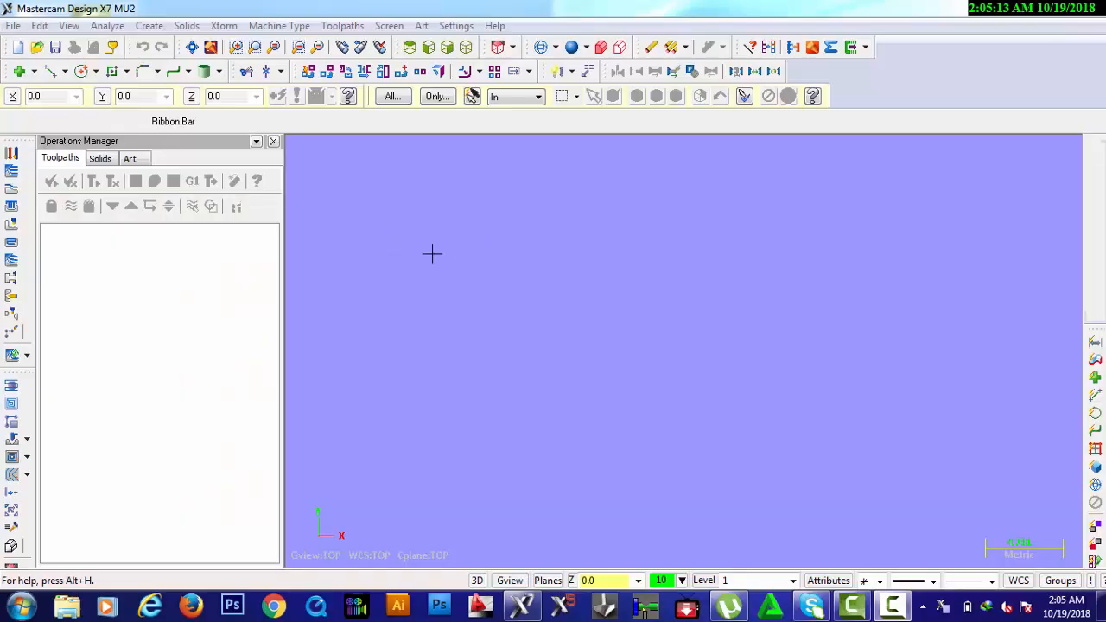
Step: Open HELICAL GEAR_1.MCX-7 from the Desktop folder and display the gear shaft as a shaded model
click(37, 47)
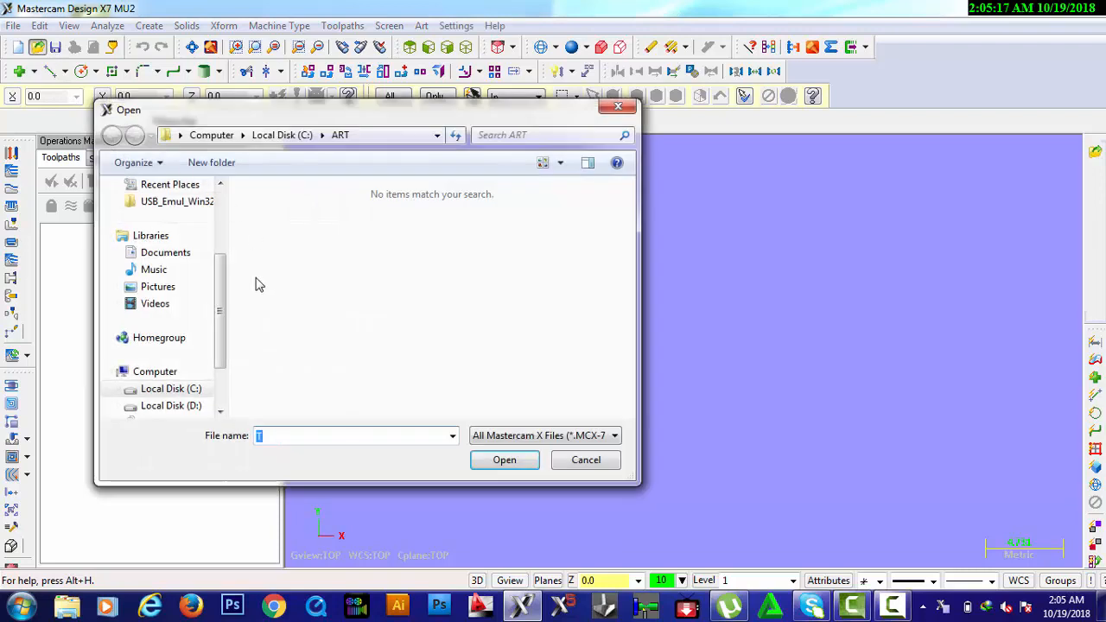
drag(222, 288, 222, 251)
click(163, 237)
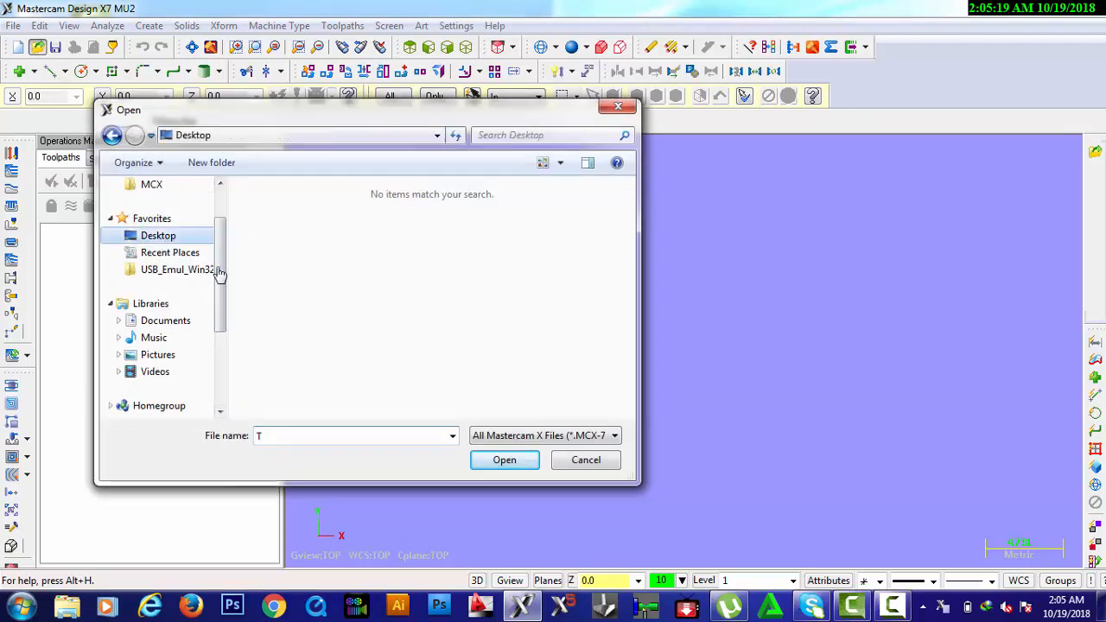
click(271, 278)
click(482, 461)
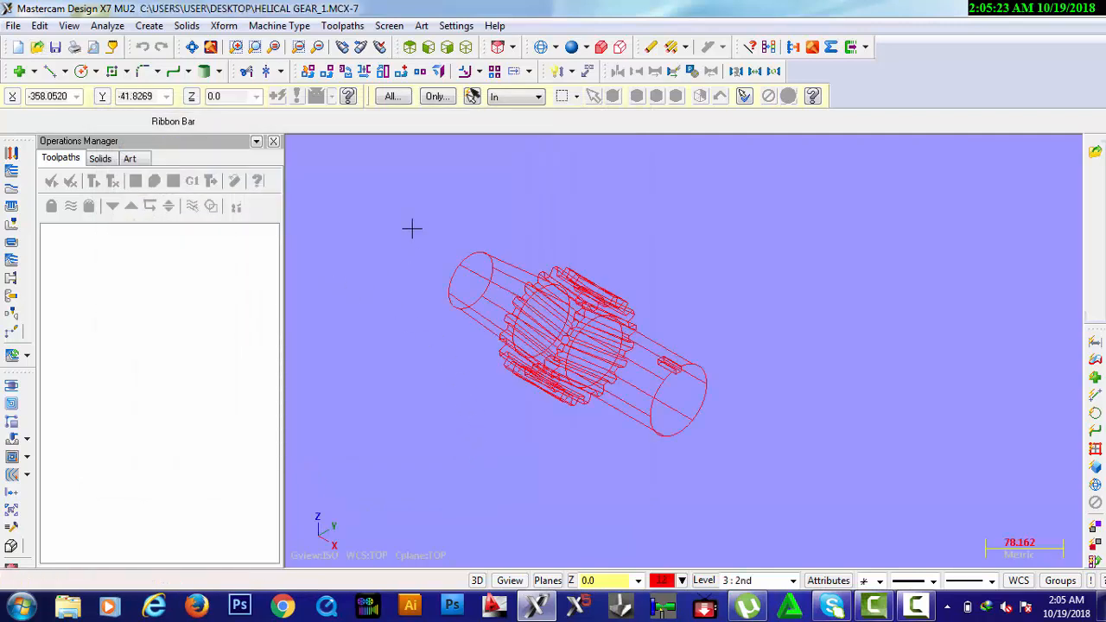
click(571, 46)
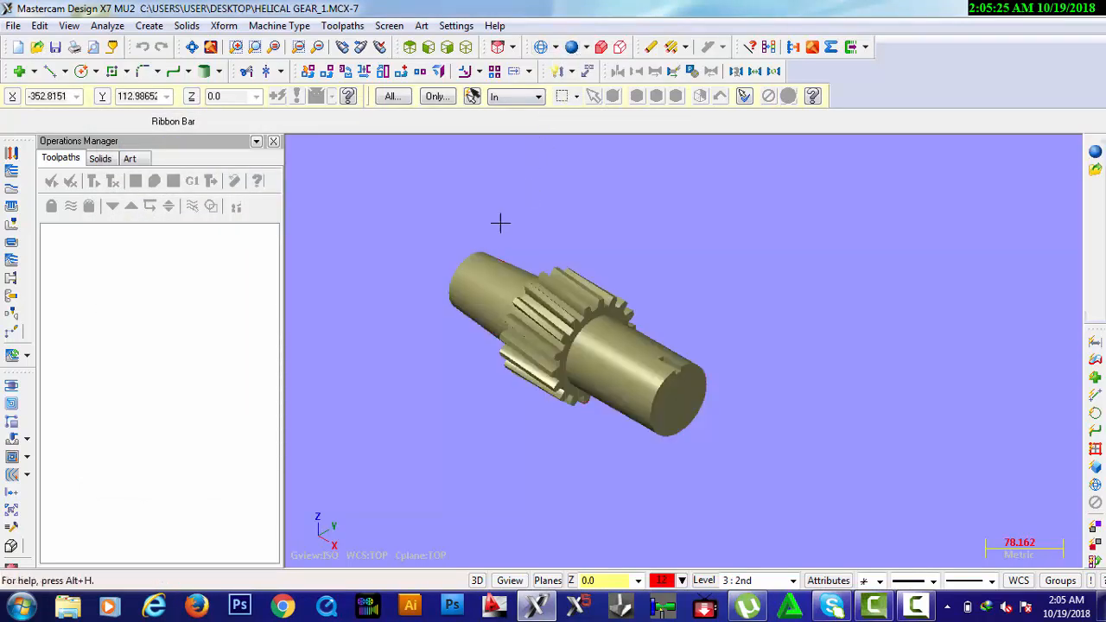
scroll(521, 453, up, 1)
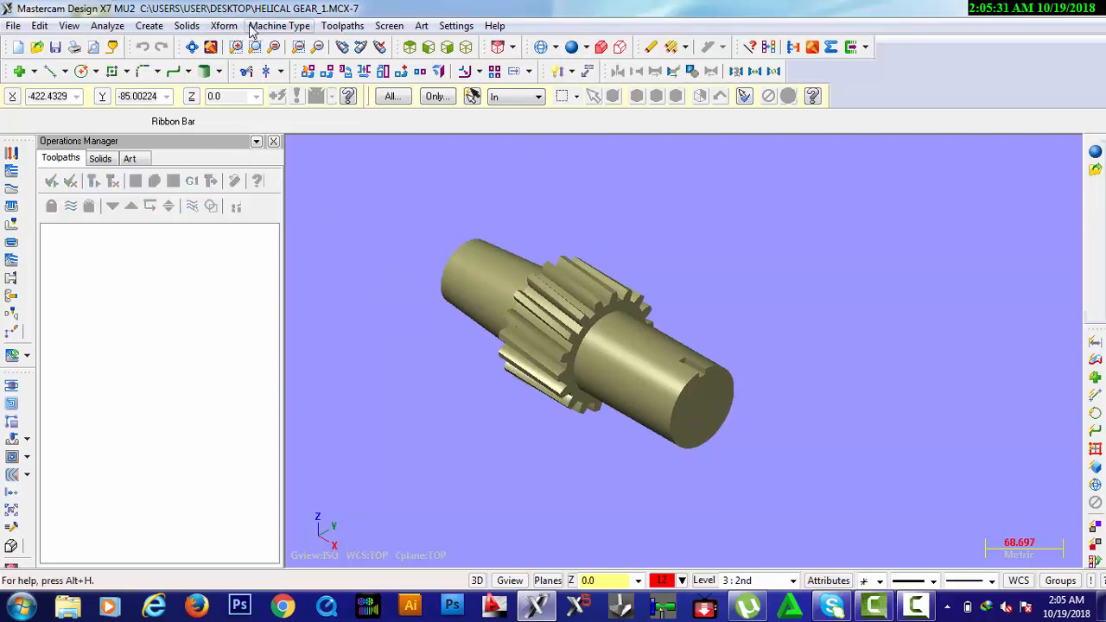
Step: Assign the LATHE MULTI AXIS MILL - TURN ADVANCED 2 - 2 MM.LMD-7 lathe machine definition and expand its machine group properties
click(279, 26)
mouse_move(288, 66)
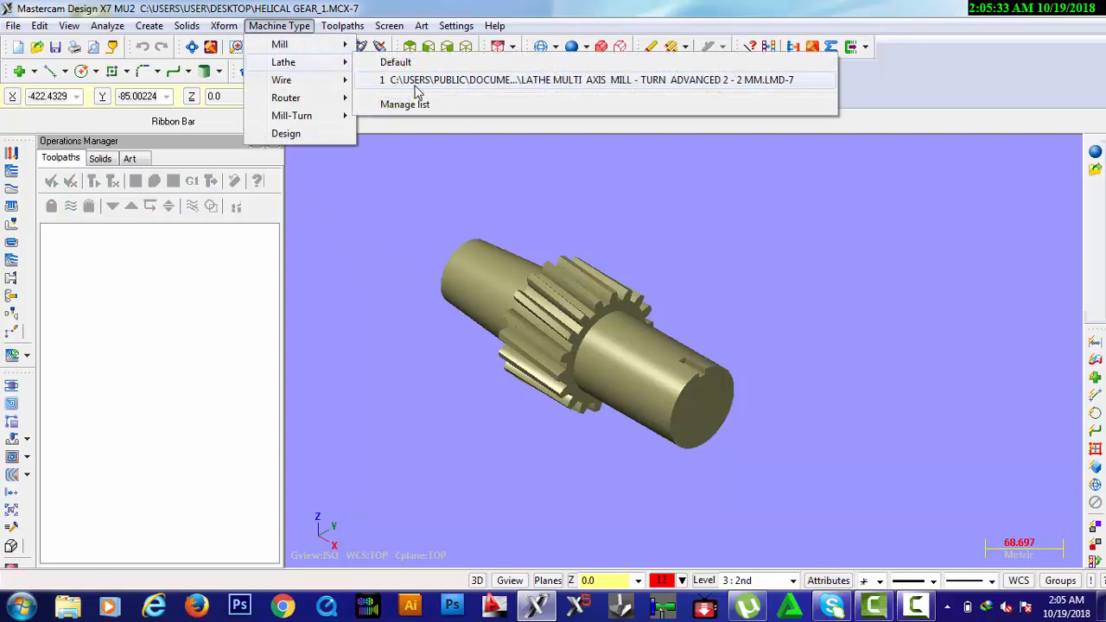
click(416, 81)
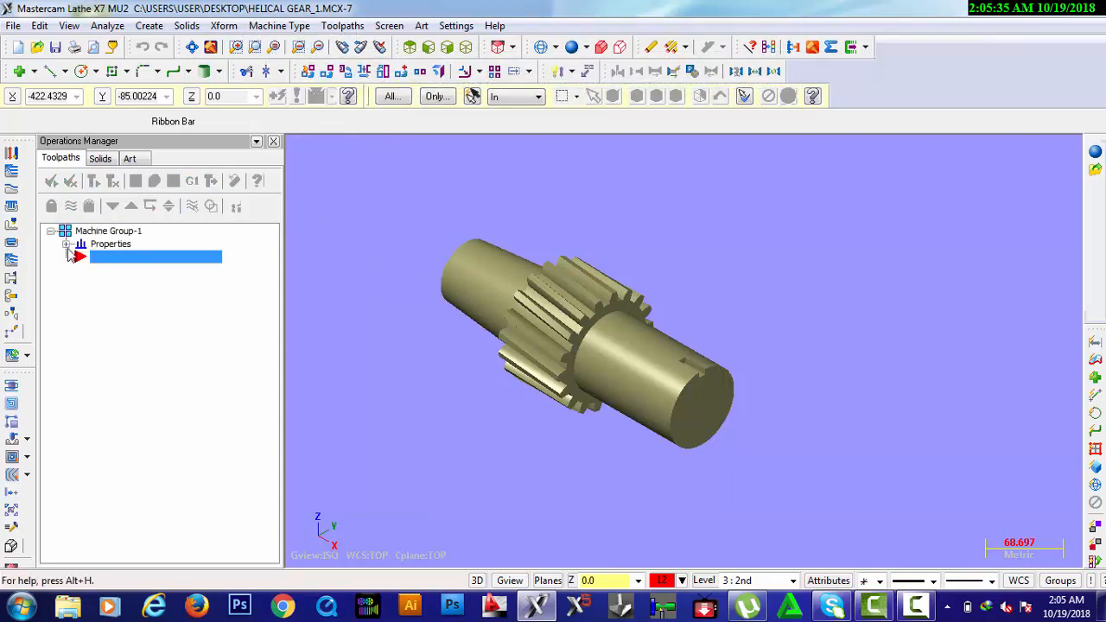
click(123, 313)
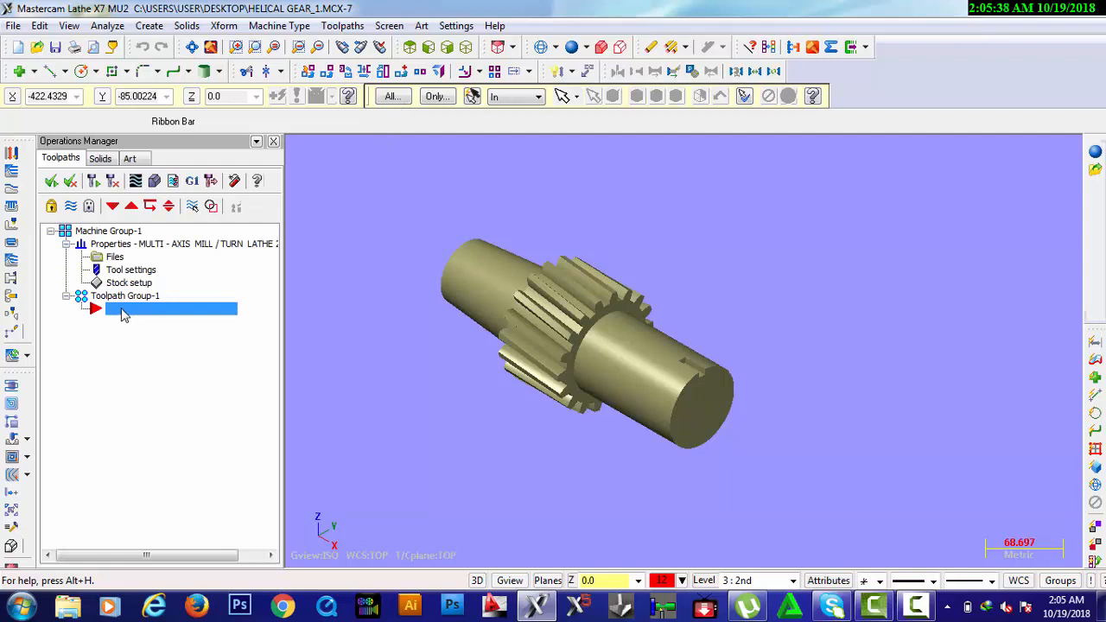
Step: Create level 4 named "turning" and make it the main level
click(702, 581)
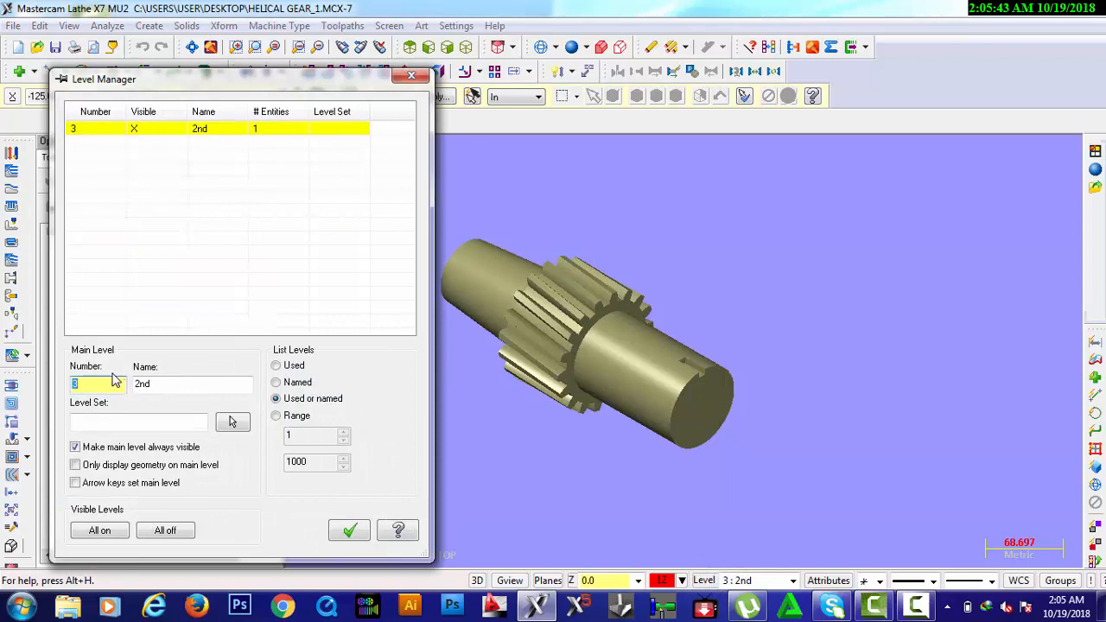
text(4)
click(163, 387)
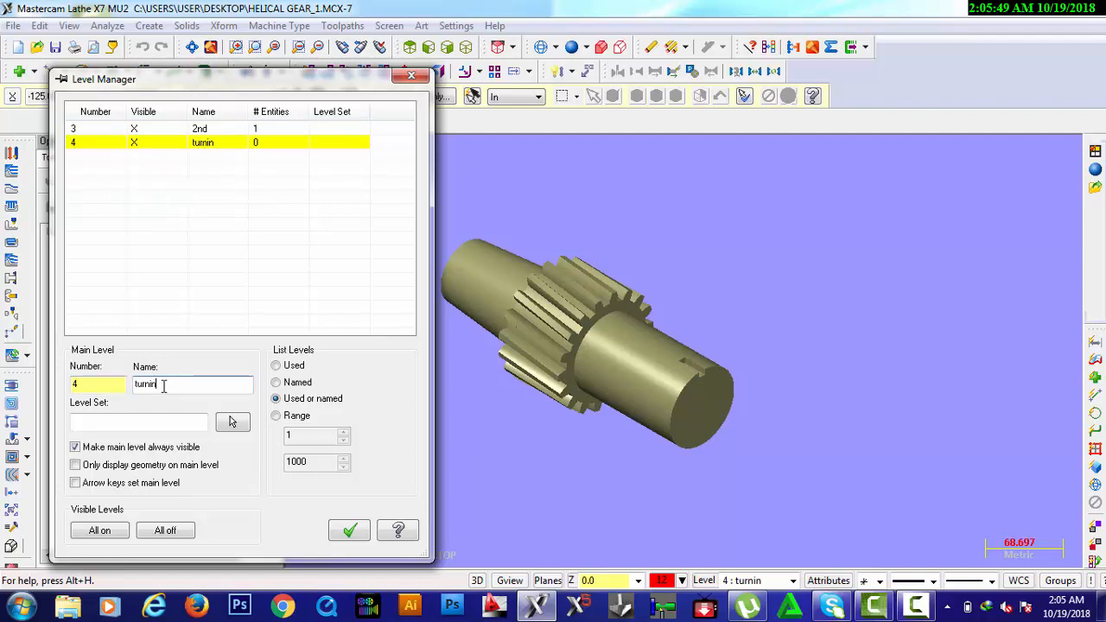
click(349, 530)
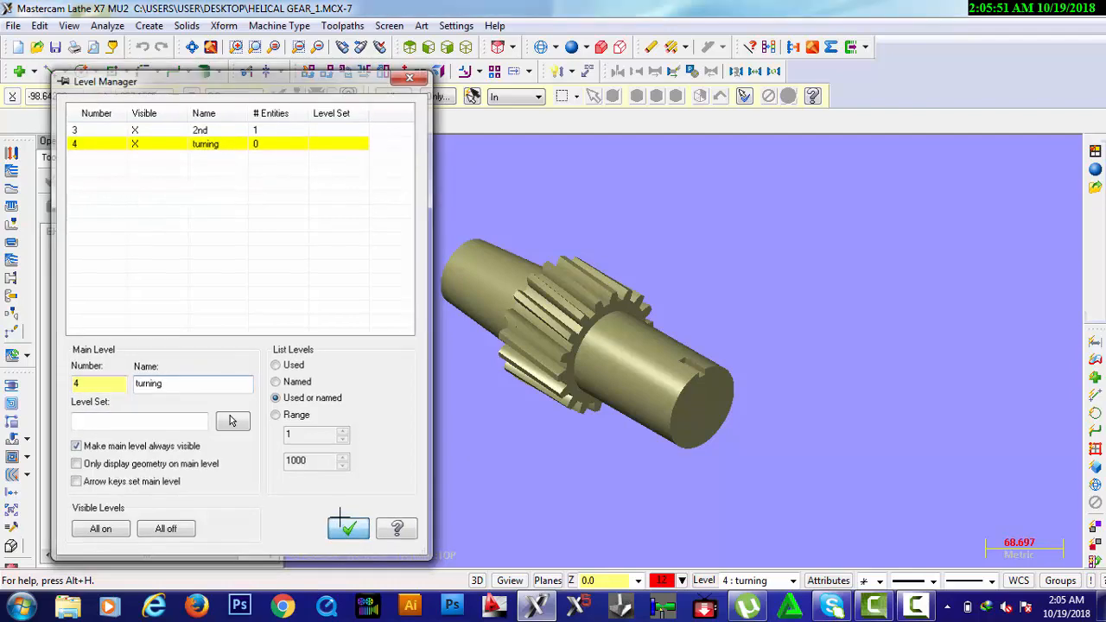
Step: Set the current drawing color to black (color 0) and the line width to the thinnest option
click(661, 582)
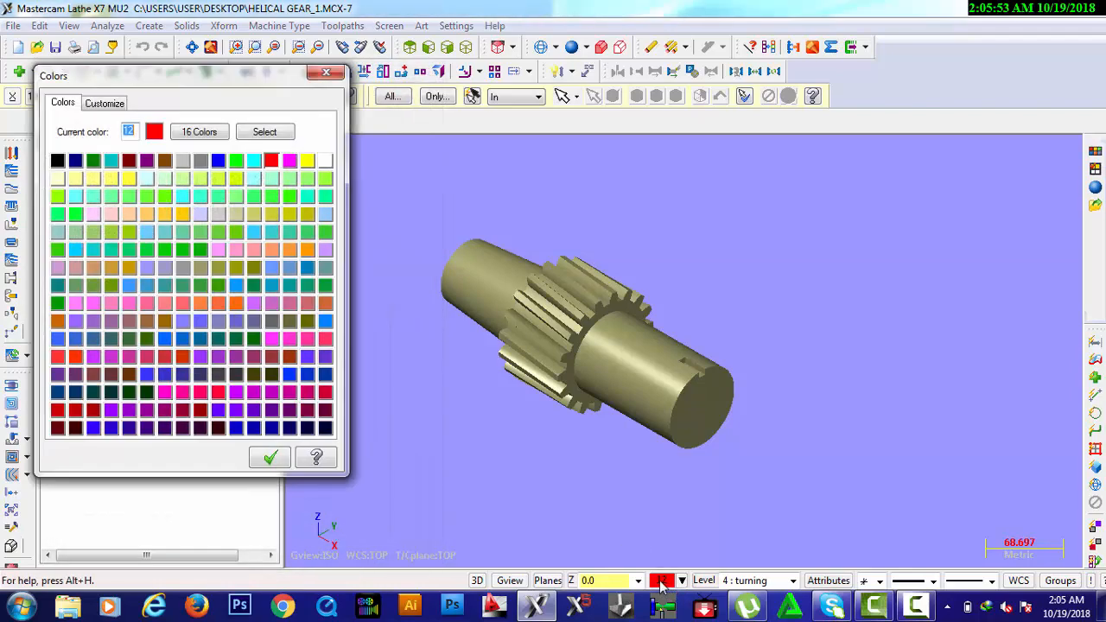
click(307, 162)
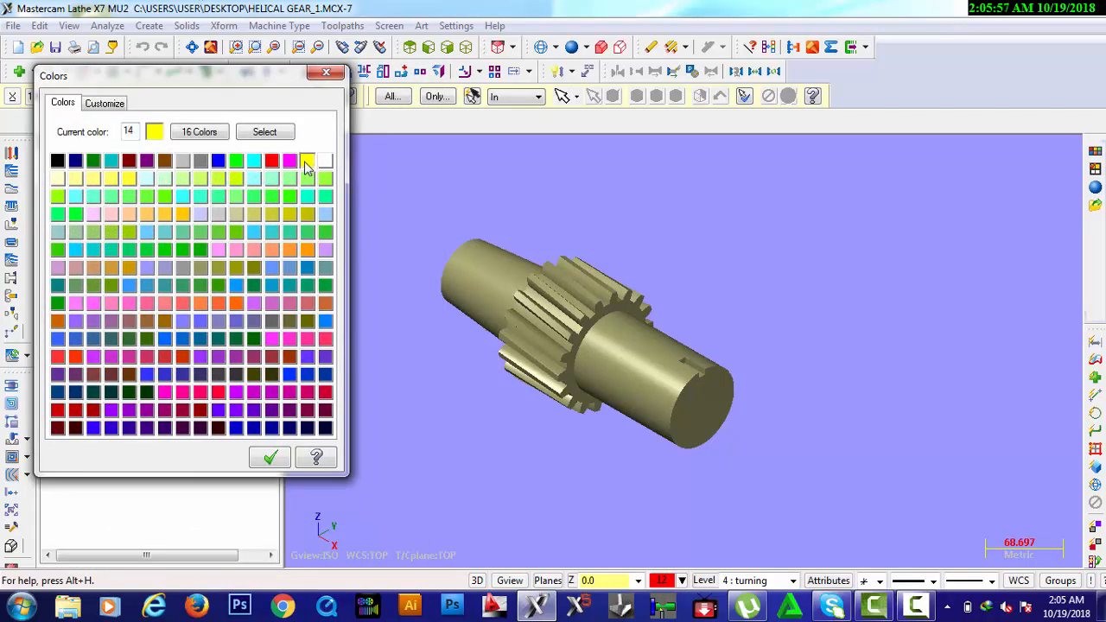
click(58, 160)
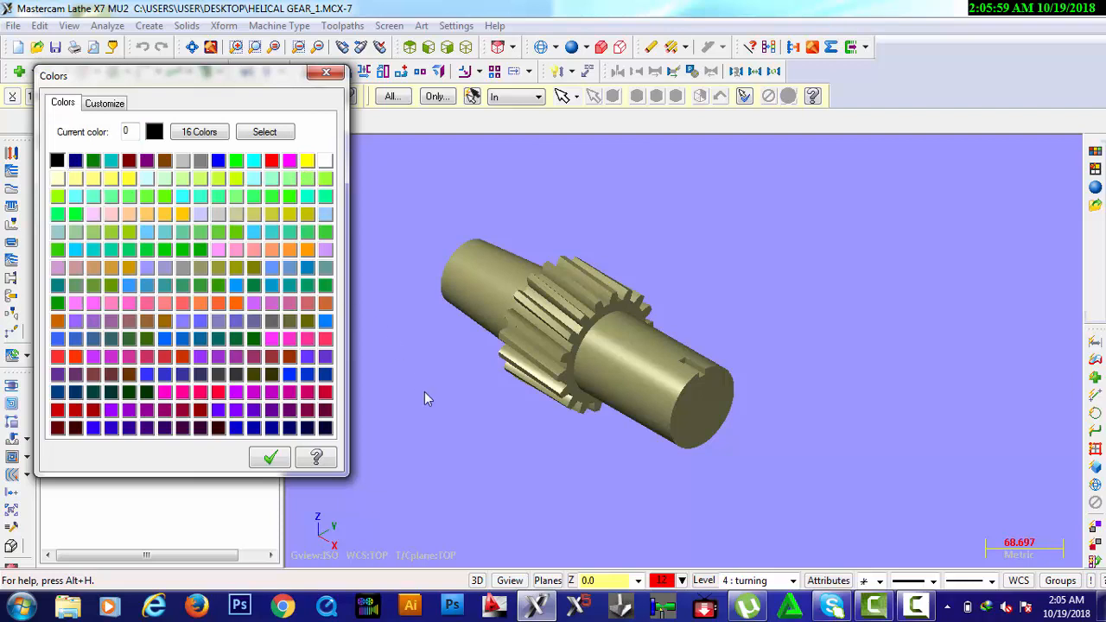
click(271, 459)
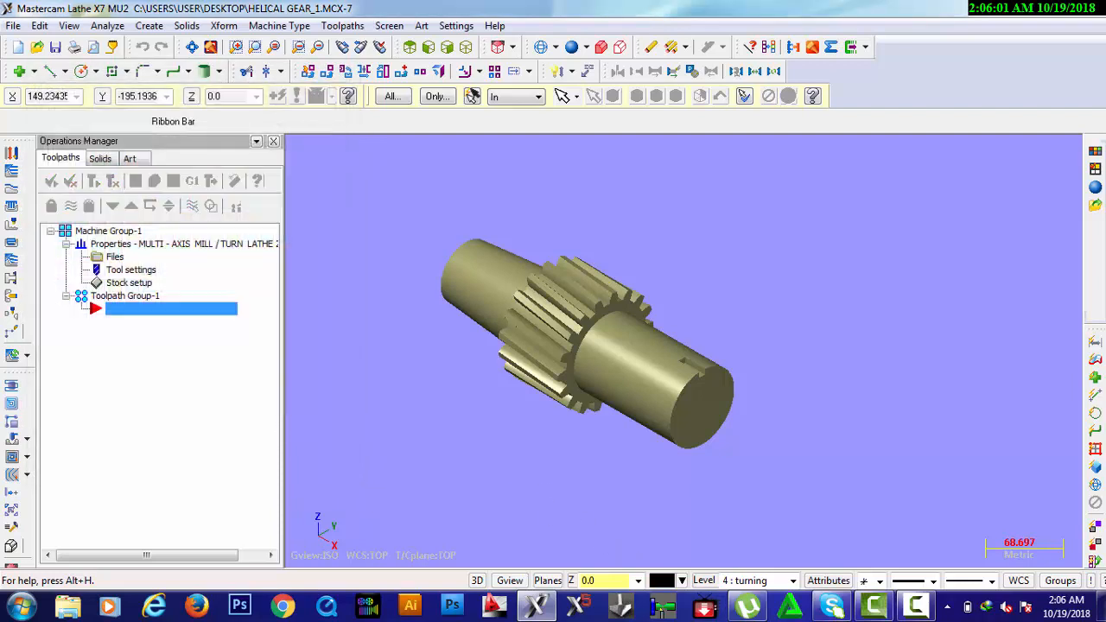
click(993, 582)
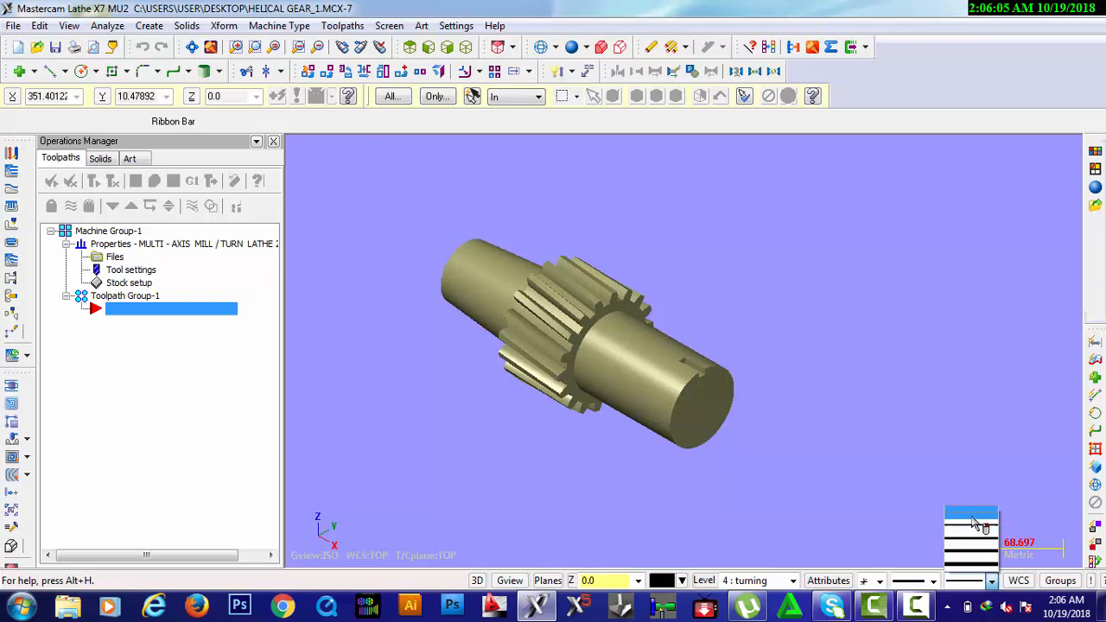
click(972, 515)
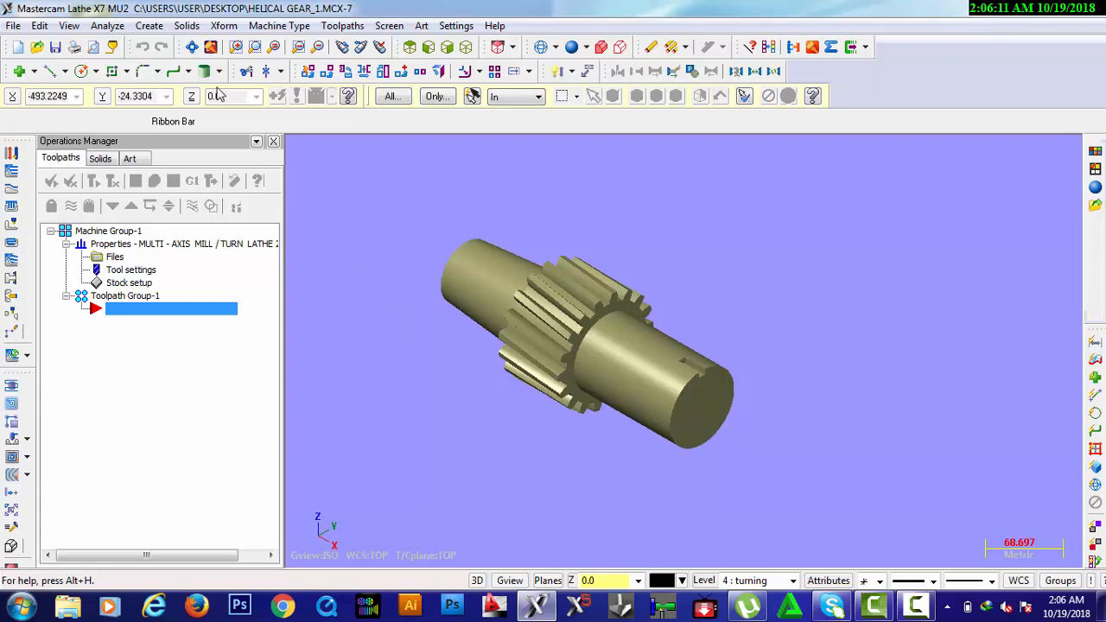
Step: Create an upper turn profile from the gear shaft solid using the Spin method with a 0.02 tolerance
click(156, 23)
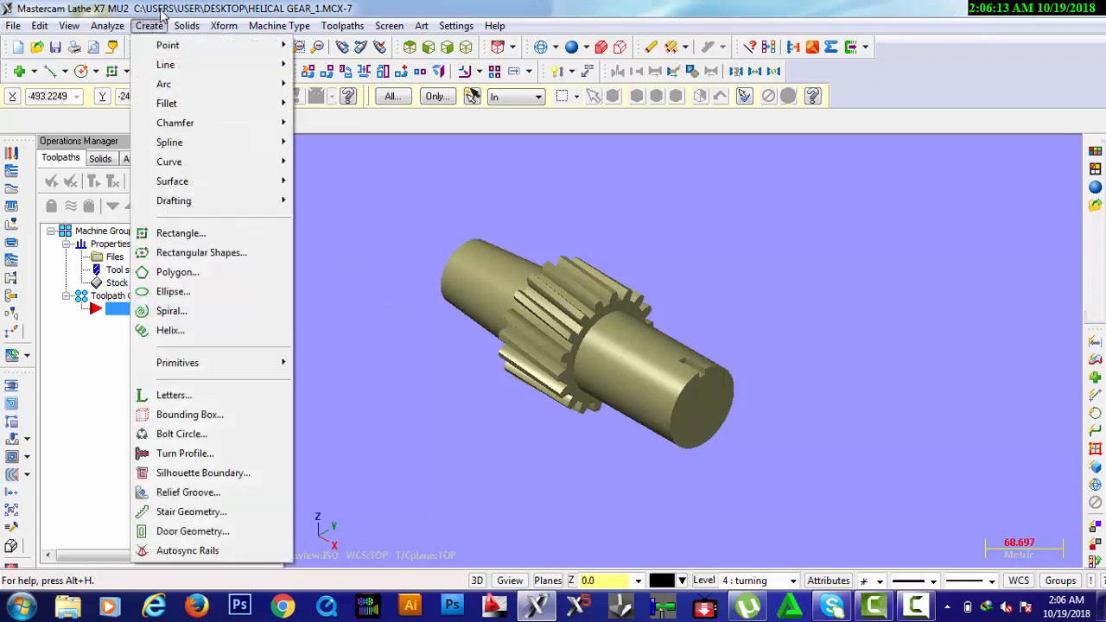
click(173, 455)
click(501, 254)
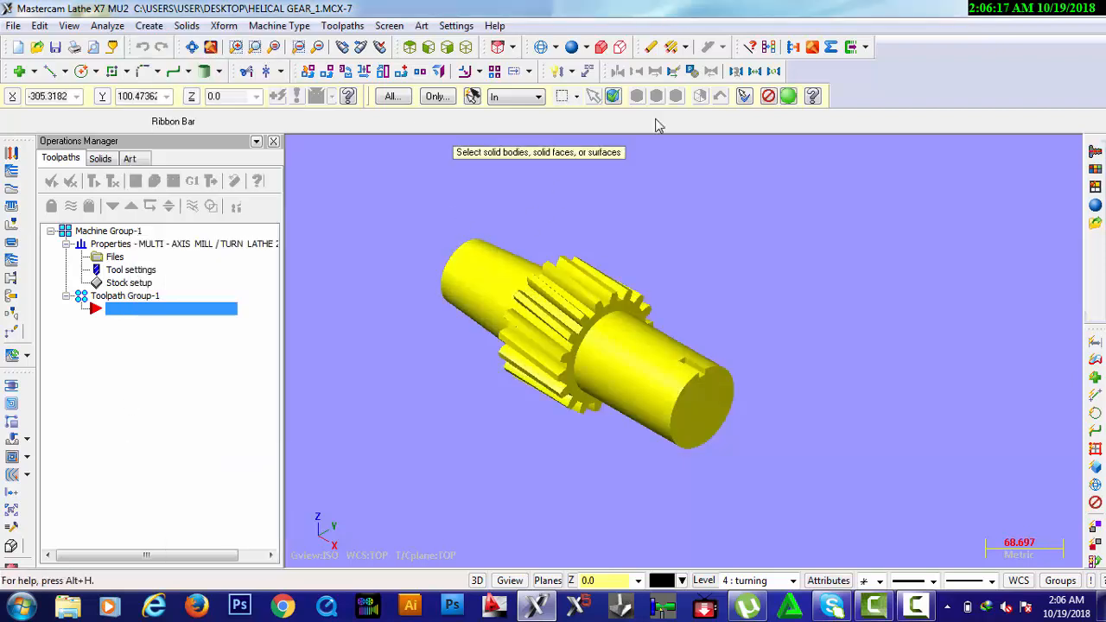
click(788, 97)
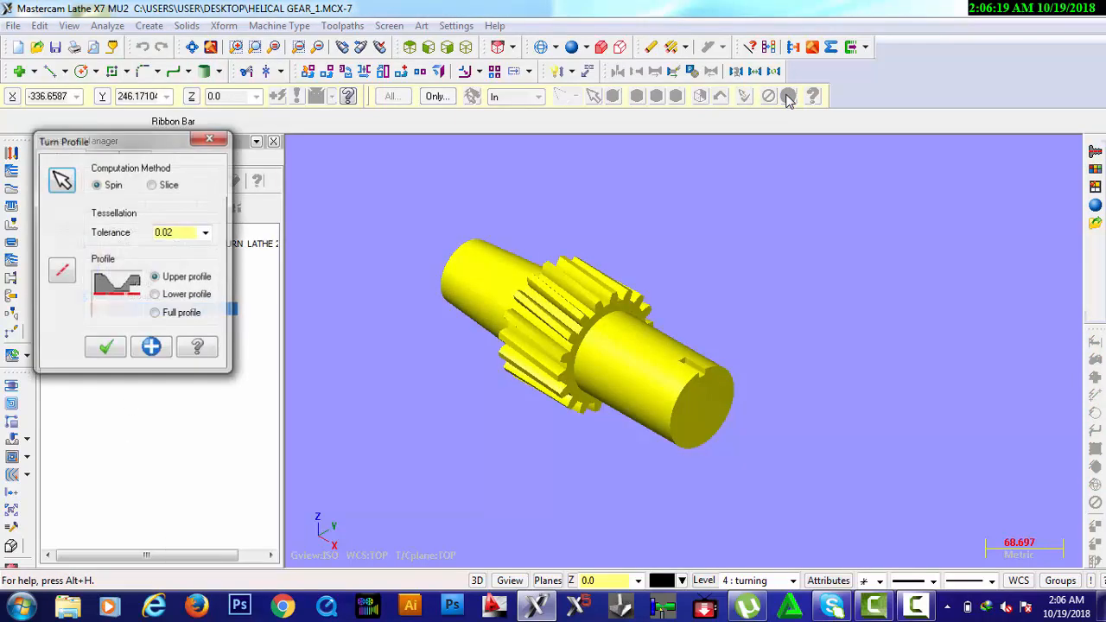
click(105, 348)
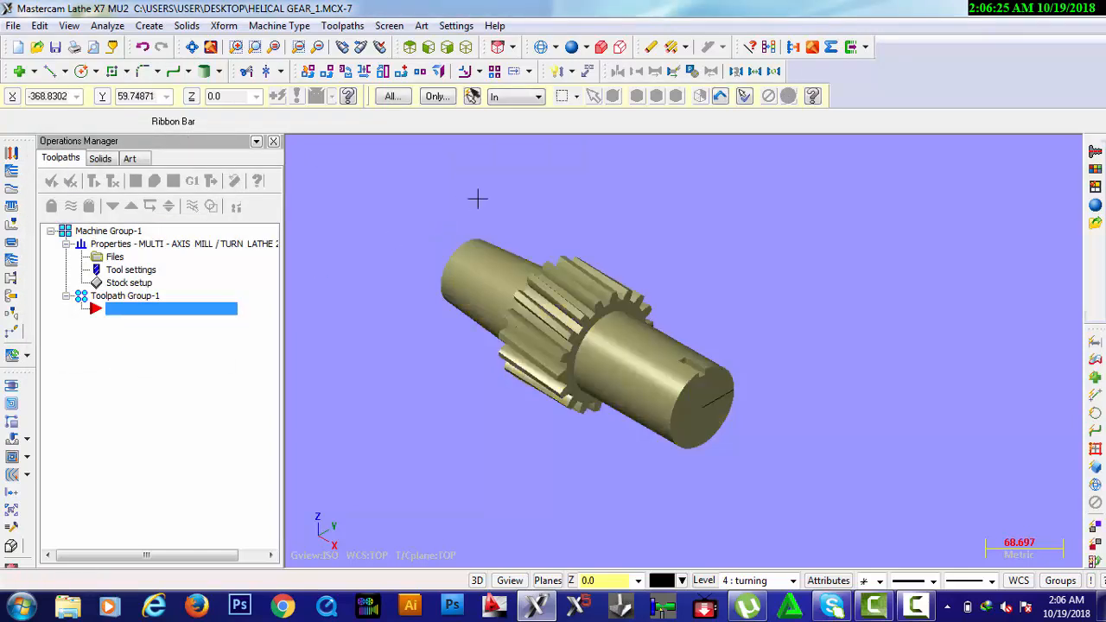
Step: Switch the display to wireframe and hide level 3 so only the turning profile is shown
click(541, 49)
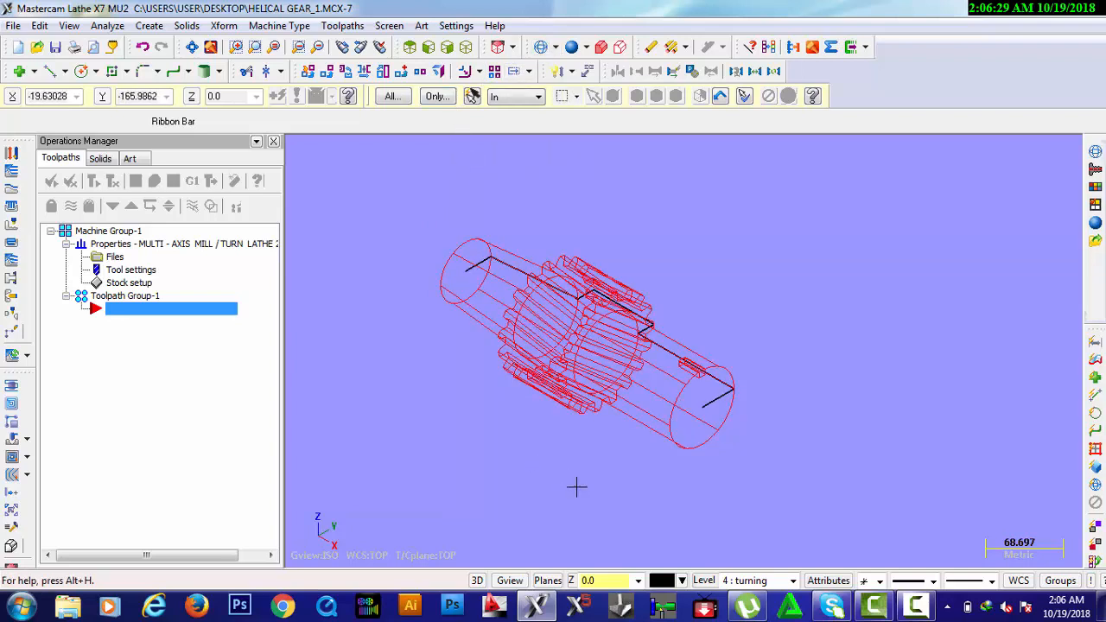
click(704, 581)
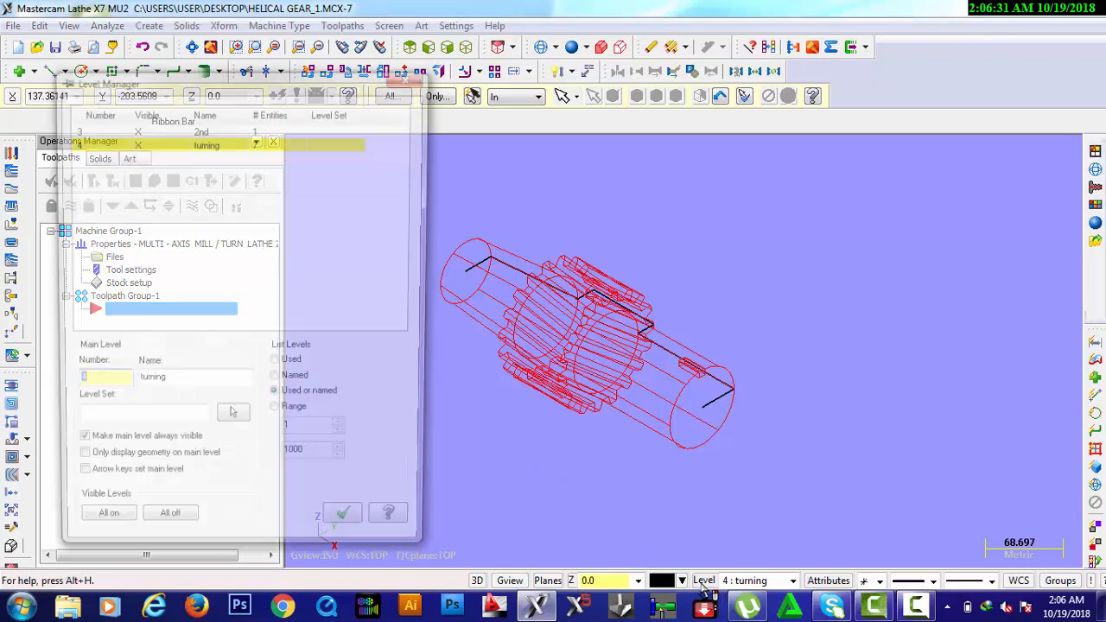
click(134, 129)
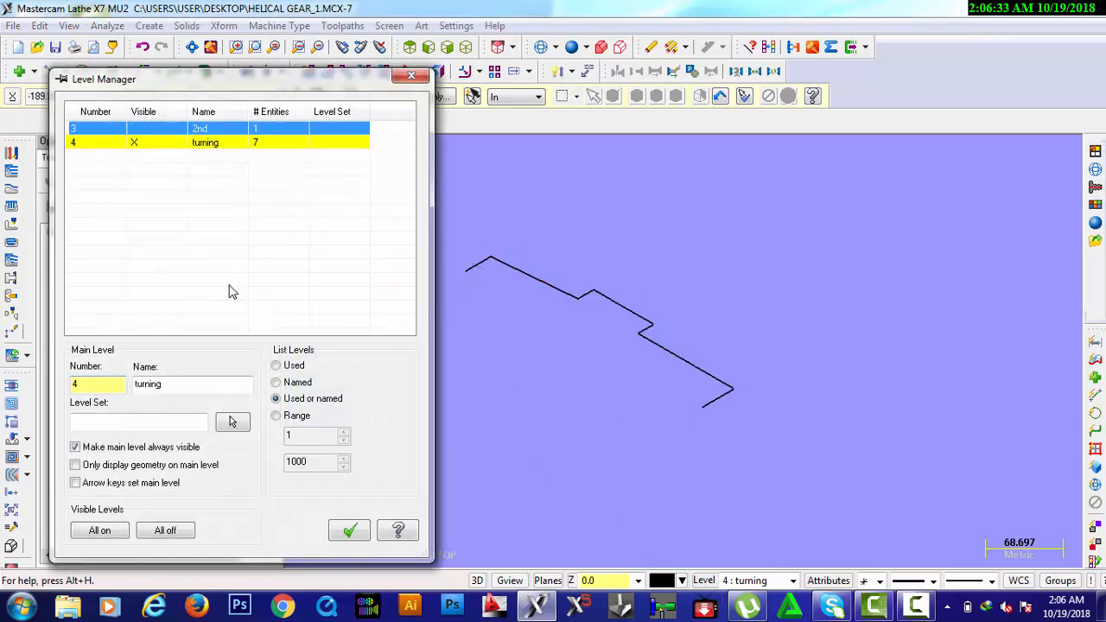
click(347, 538)
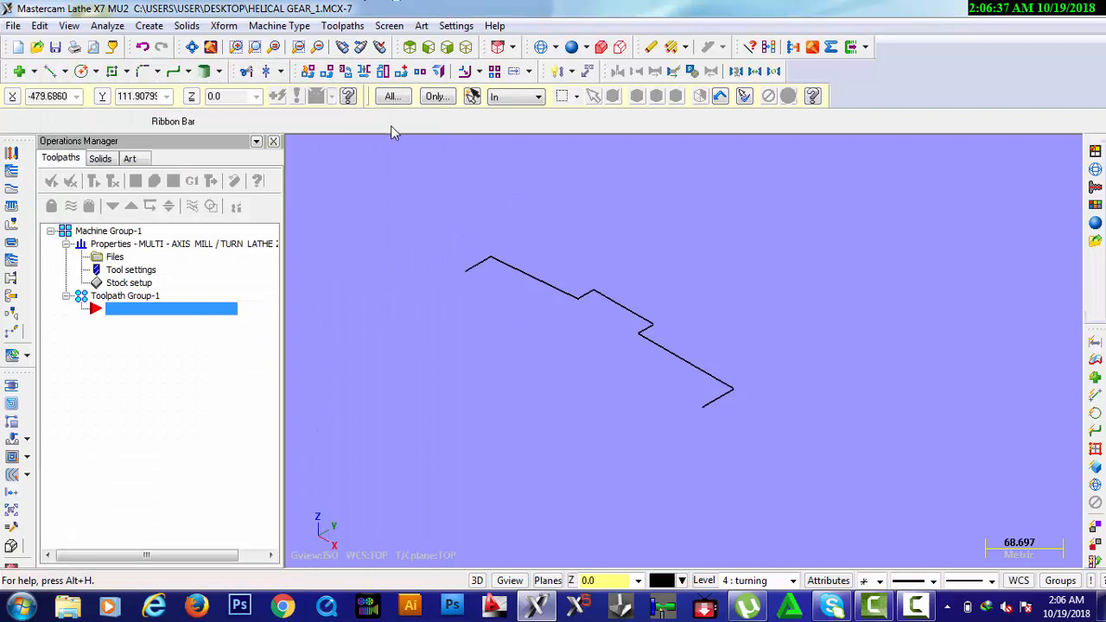
Step: Close the turn profile with a 295 mm line along the shaft axis between its two open ends
click(57, 73)
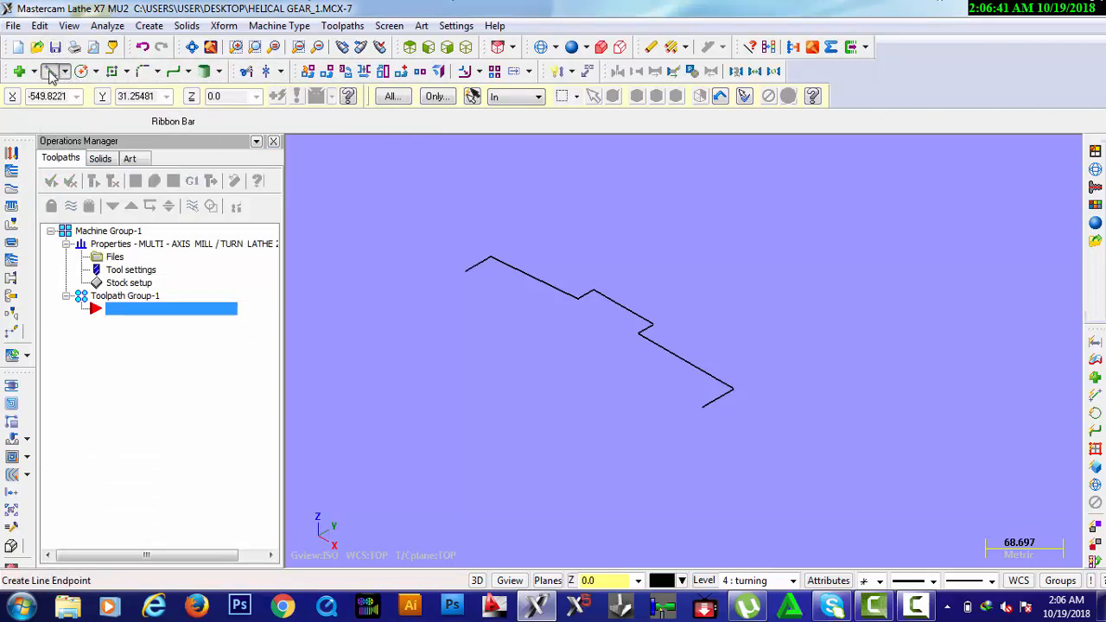
click(466, 273)
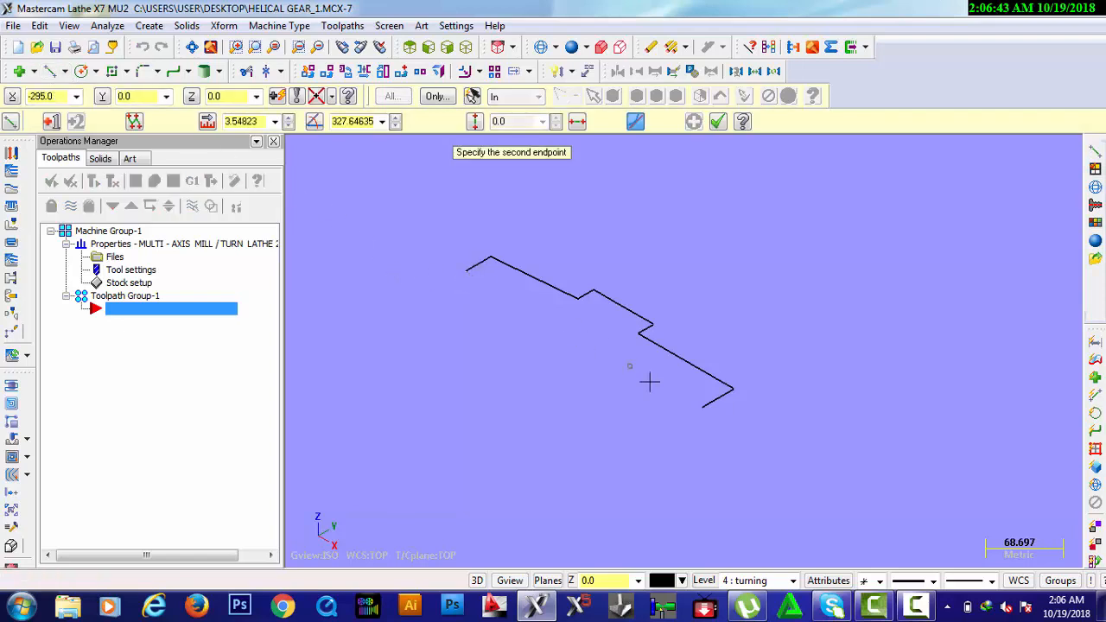
click(697, 412)
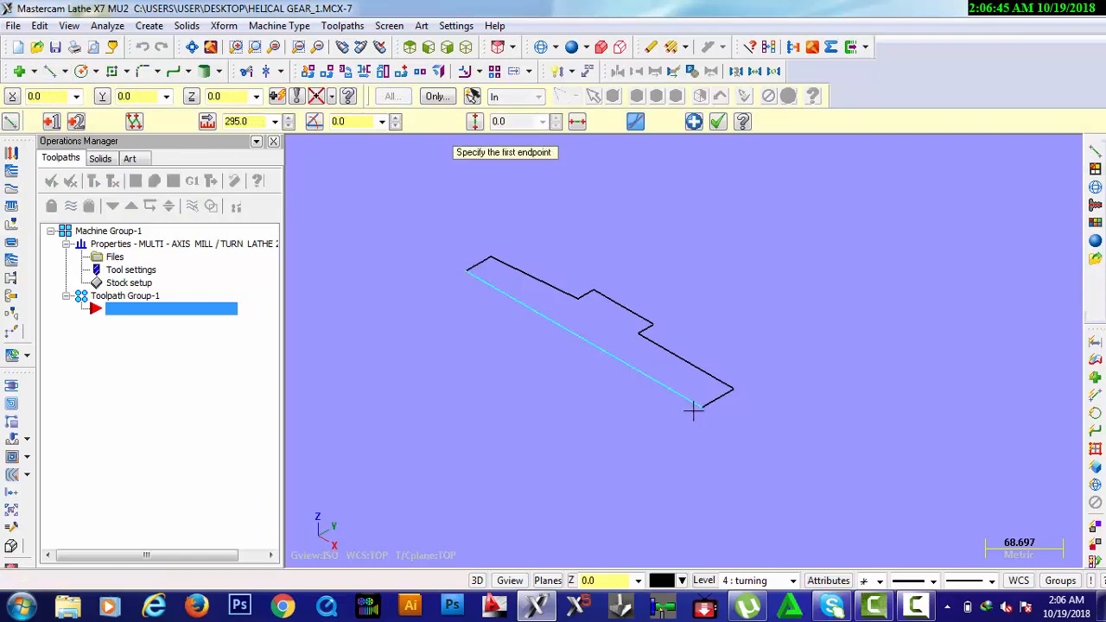
click(717, 121)
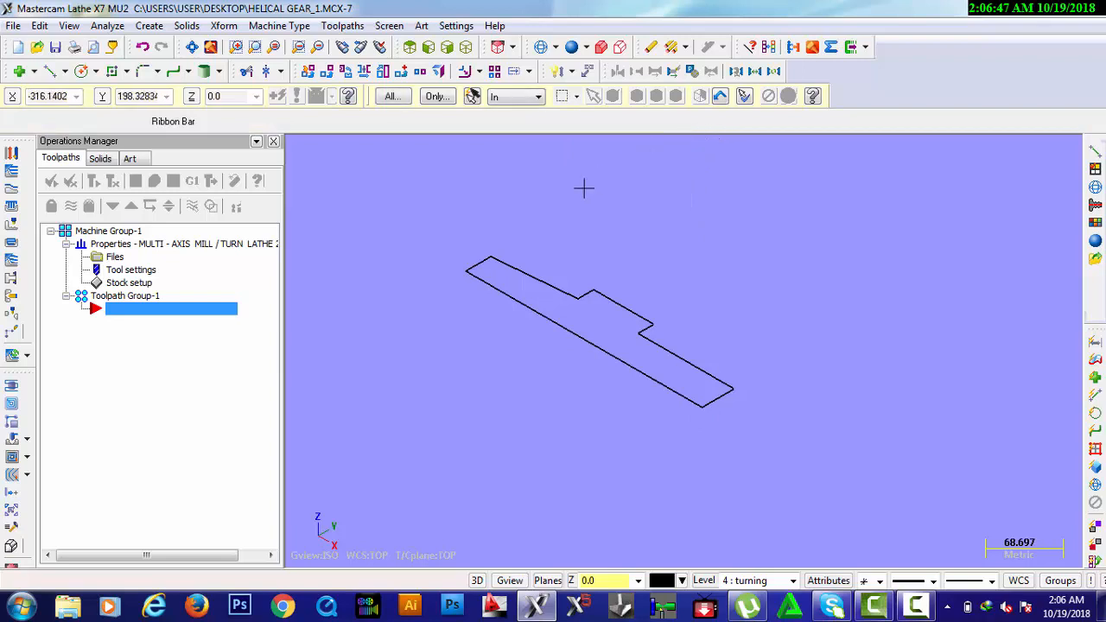
click(224, 25)
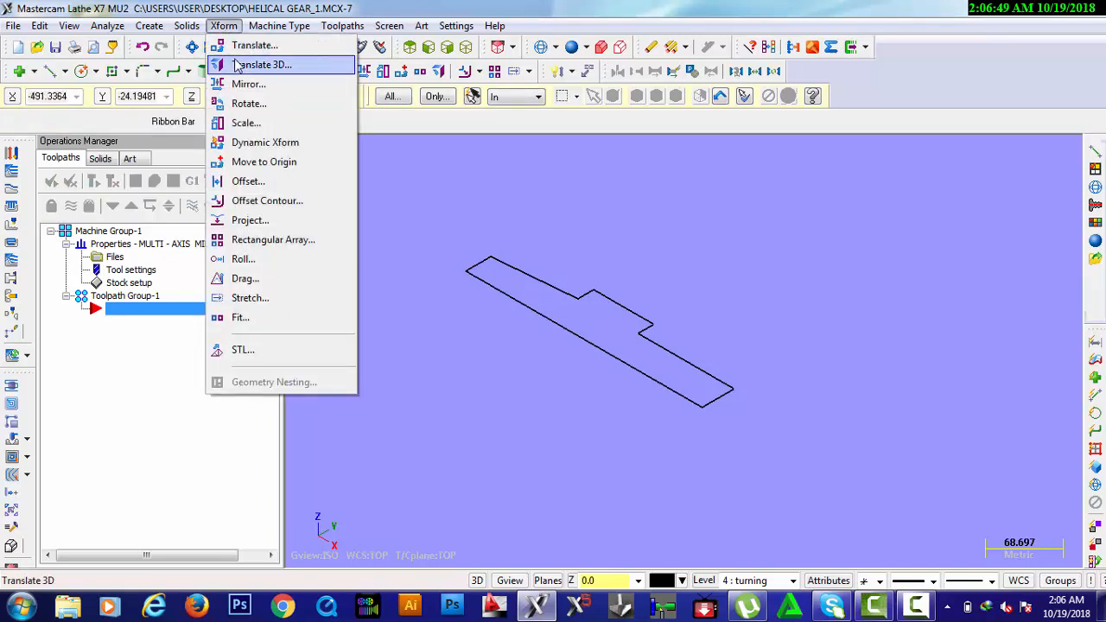
click(248, 83)
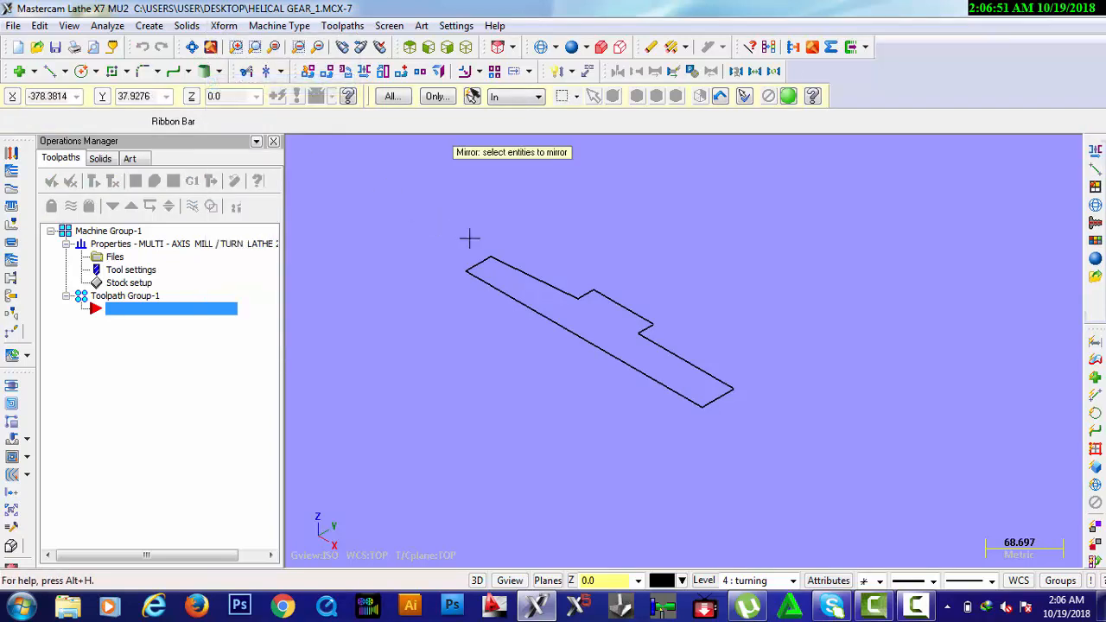
key(Return)
click(484, 268)
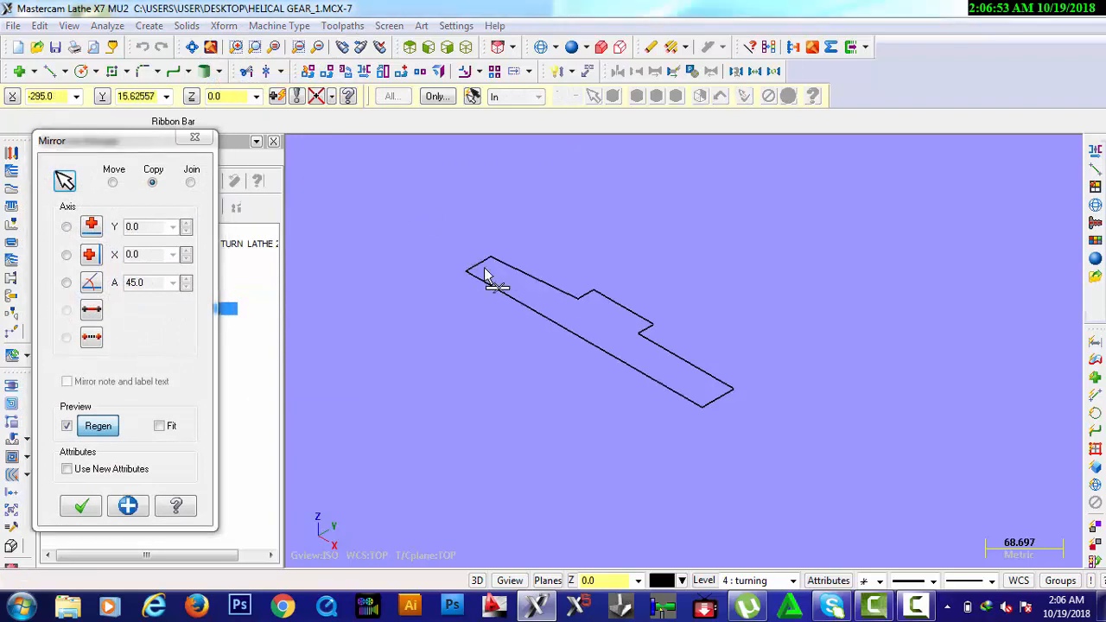
click(485, 274)
click(510, 266)
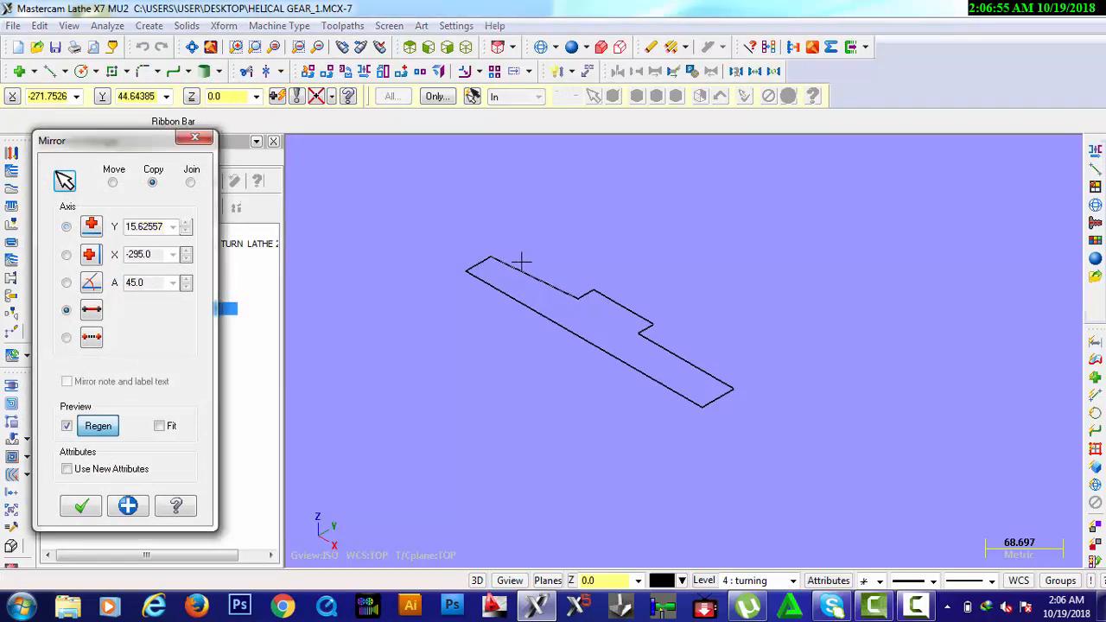
click(410, 190)
click(687, 413)
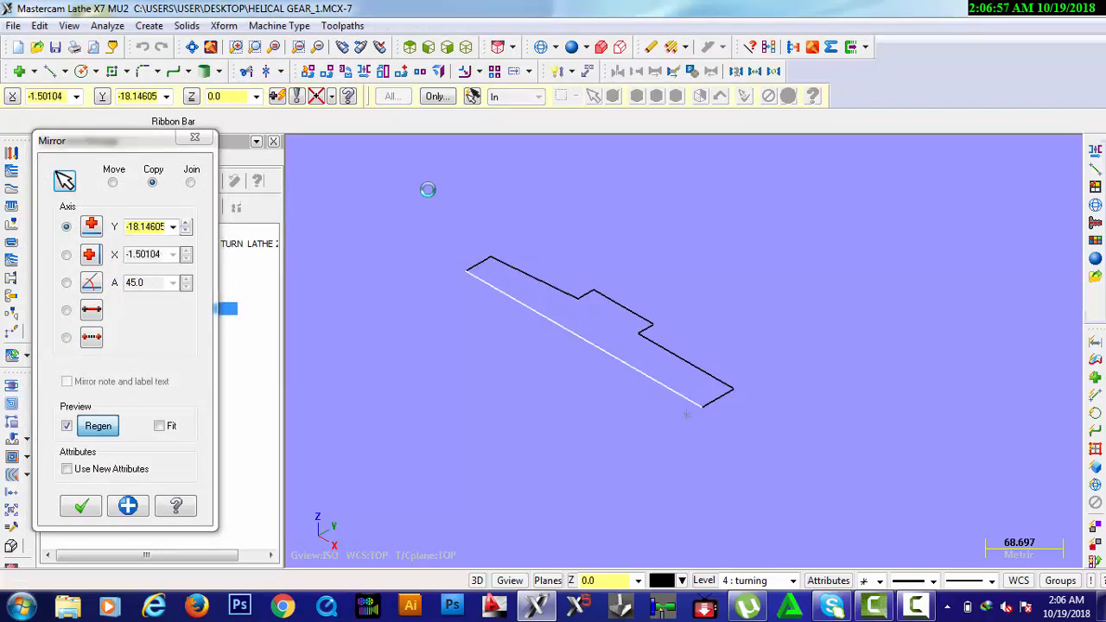
click(204, 140)
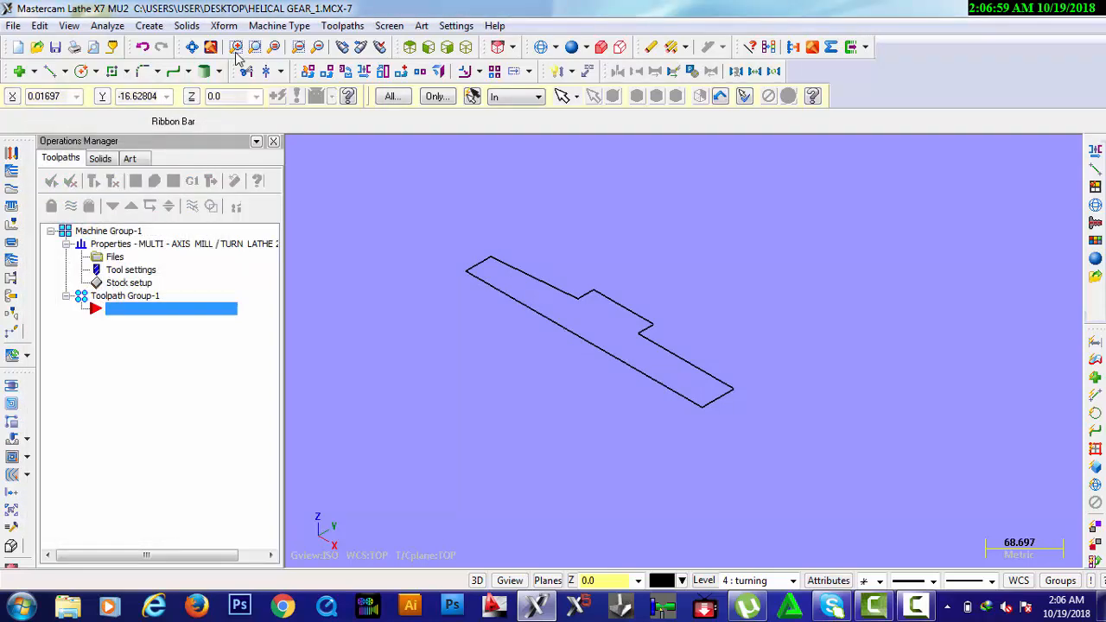
Step: Mirror the upper turning profile as a copy about the shaft axis at Y 0.0, leaving out the axis line
click(225, 27)
click(246, 84)
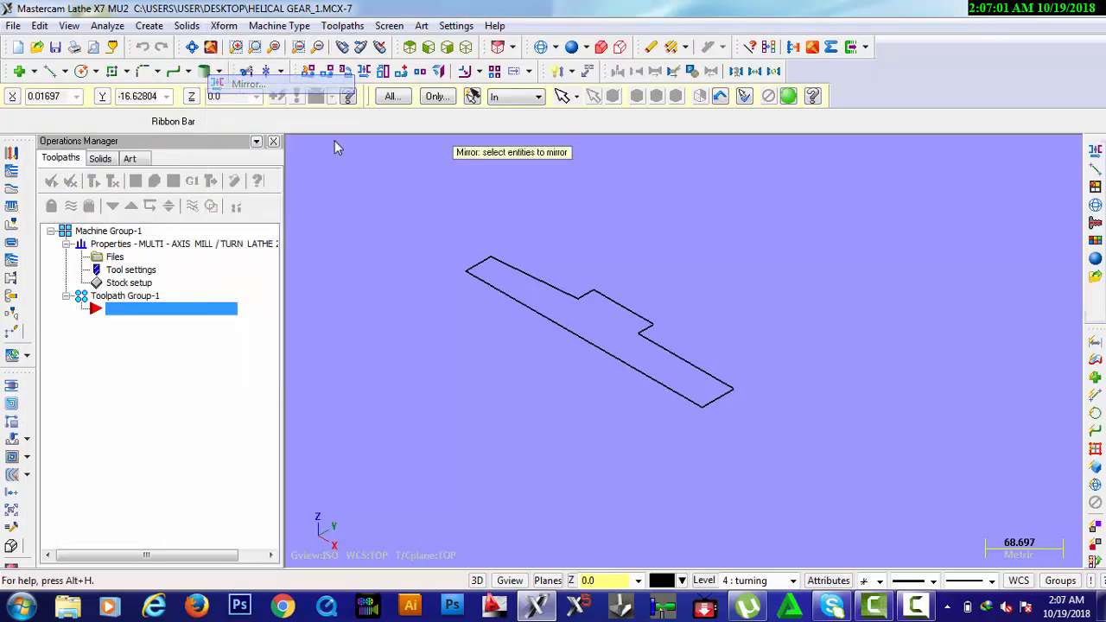
click(474, 265)
click(507, 266)
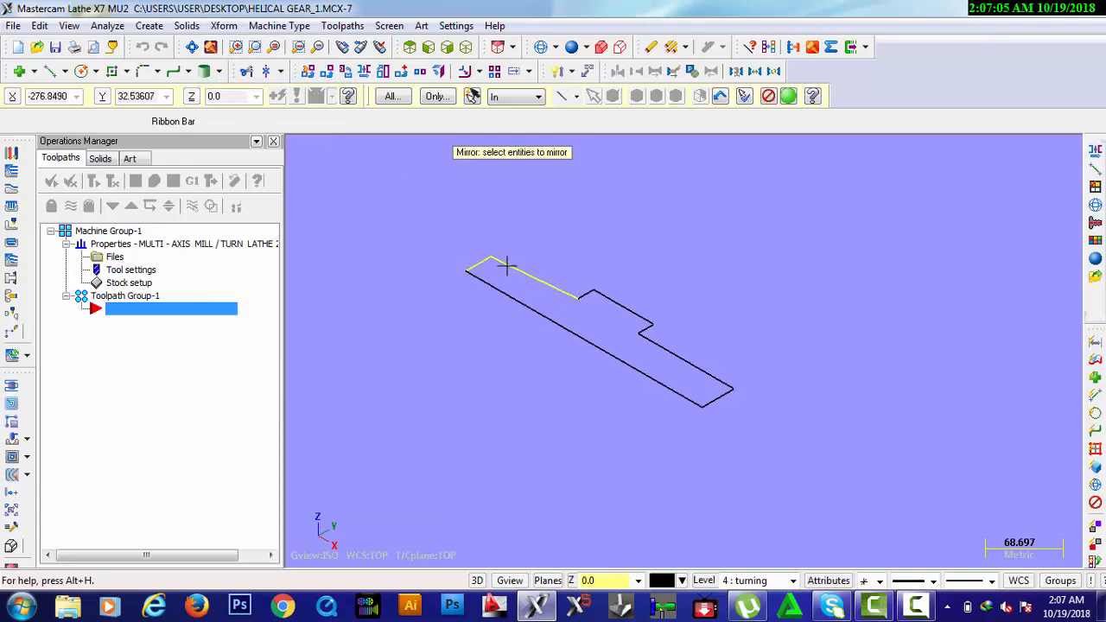
click(586, 291)
click(645, 327)
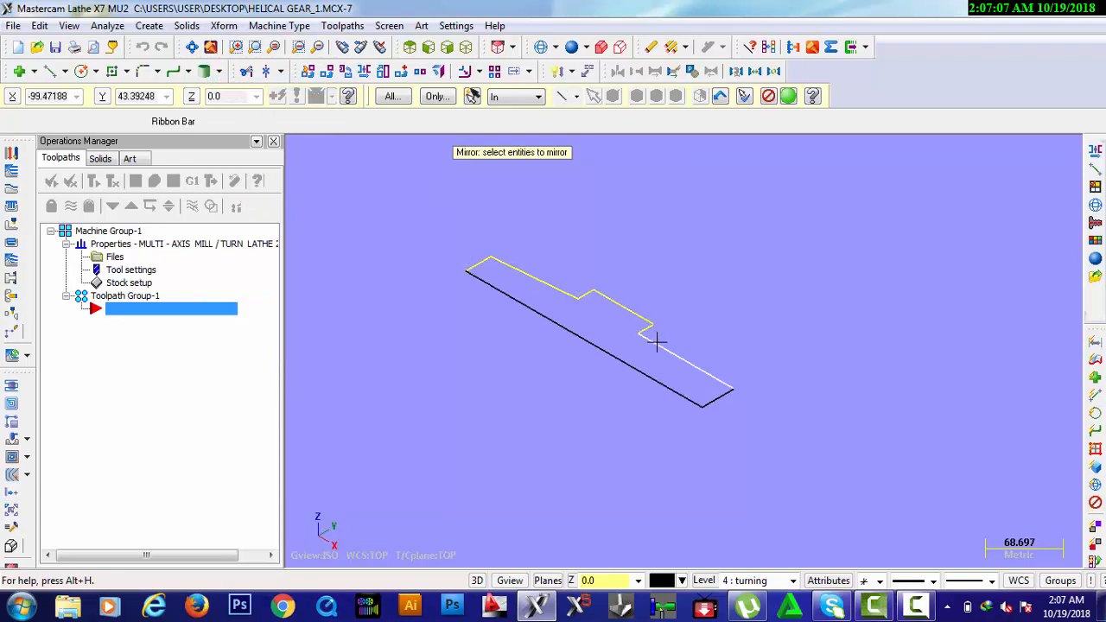
click(719, 399)
click(787, 97)
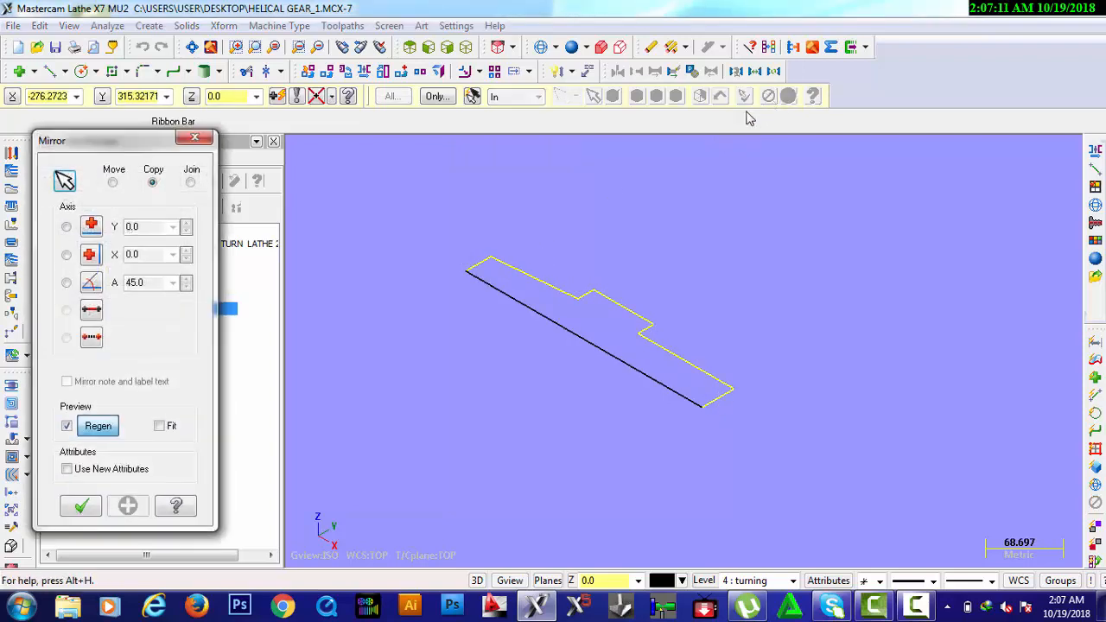
click(68, 227)
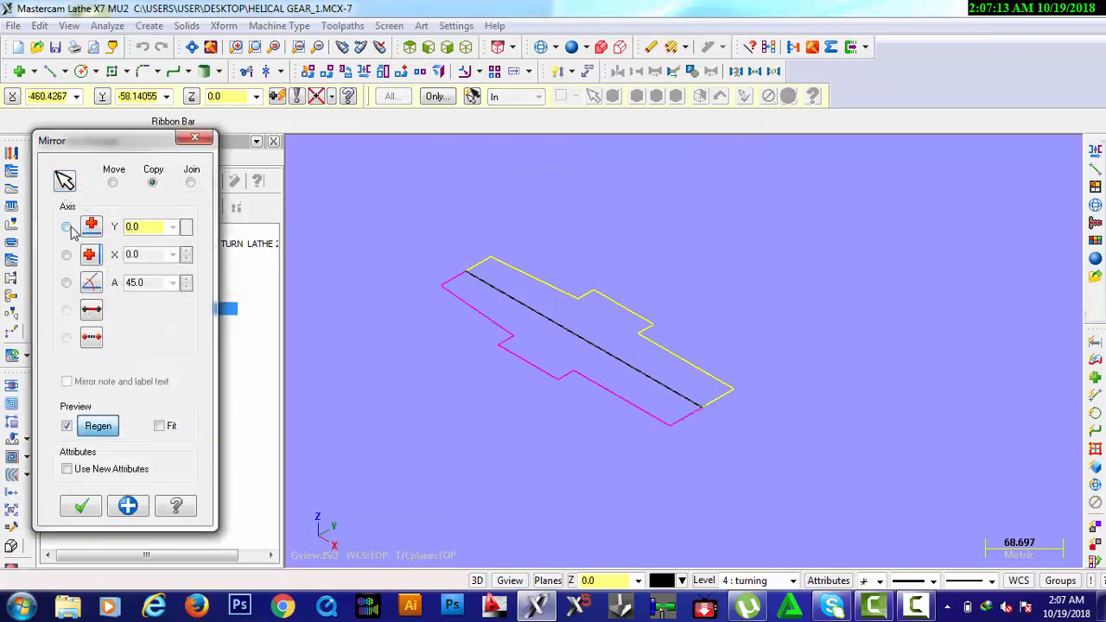
click(82, 508)
Step: Delete the axis line through the middle of the shaft profile and clear the mirror group and result colors
click(587, 346)
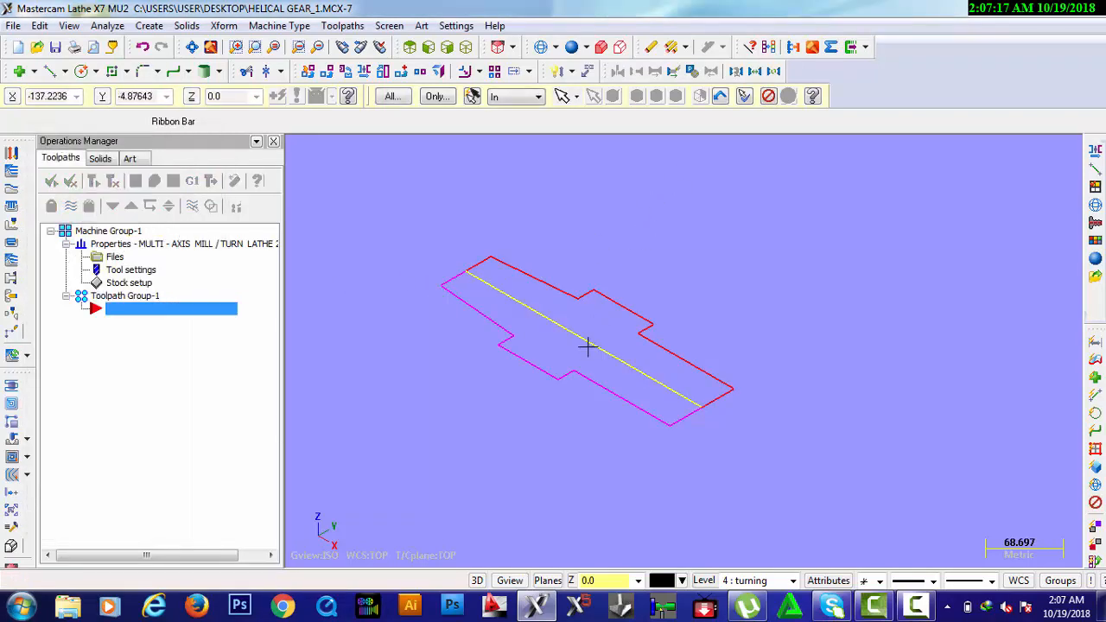
click(651, 48)
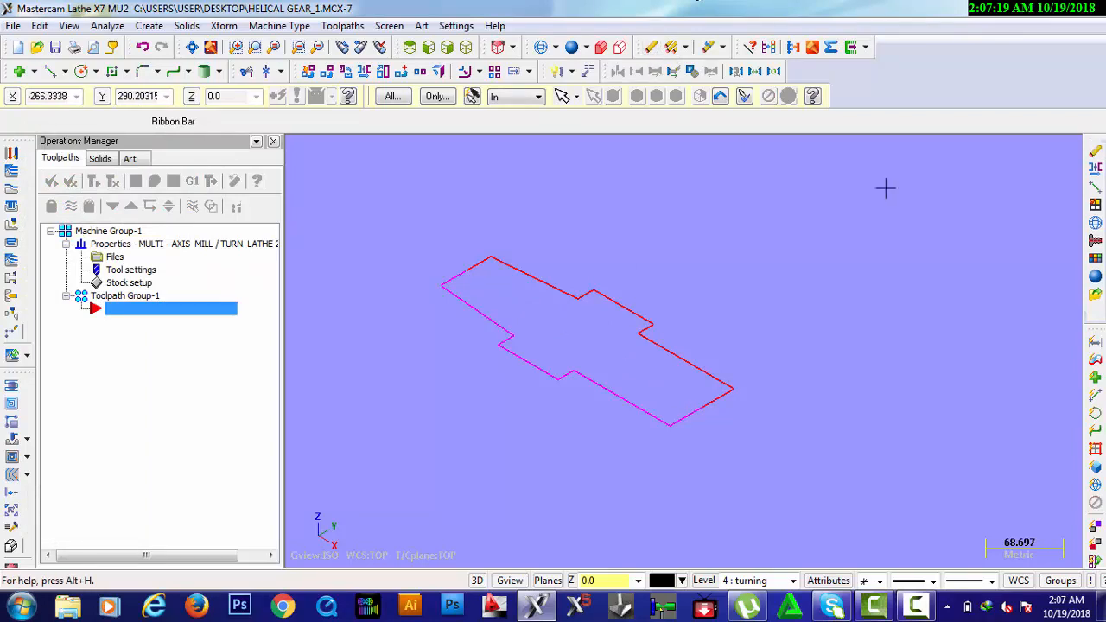
scroll(468, 259, up, 3)
scroll(444, 254, down, 4)
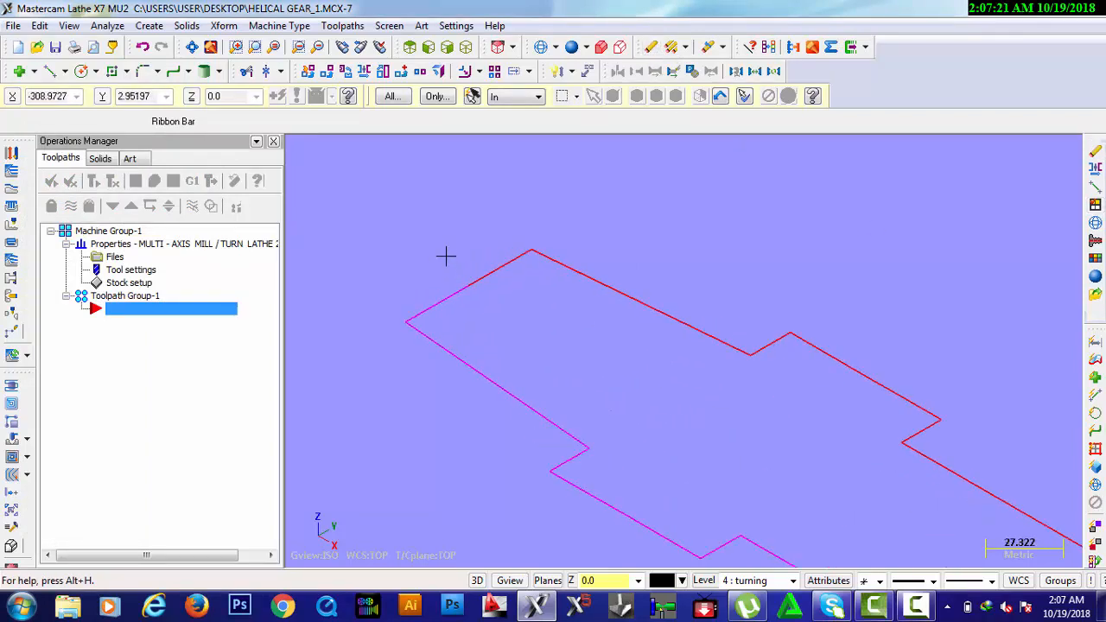
click(768, 47)
scroll(449, 281, up, 1)
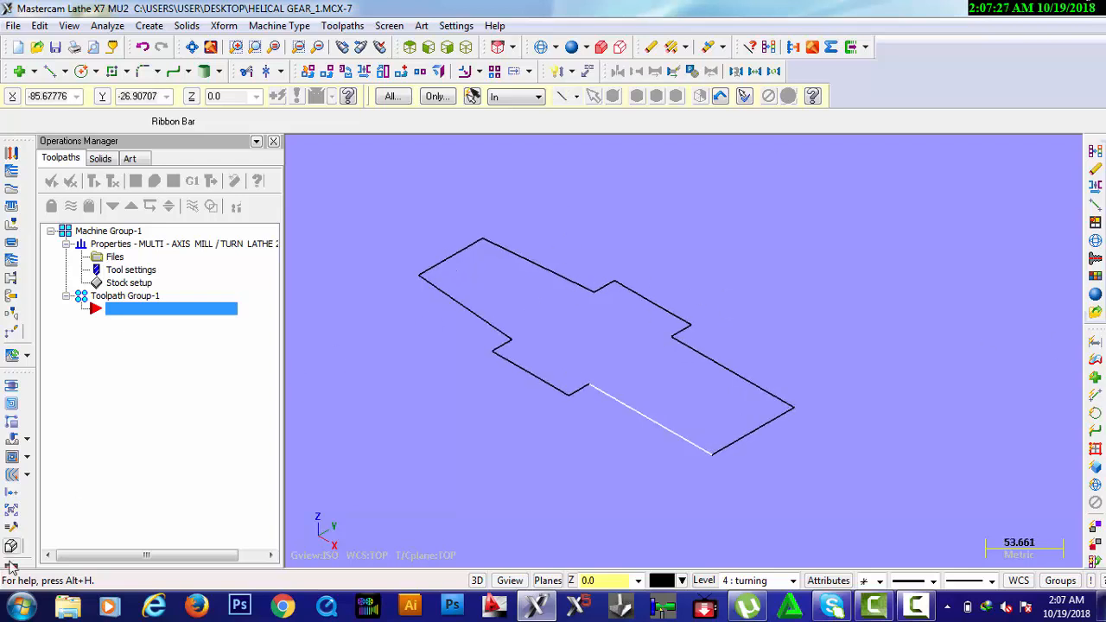
Step: Start a lathe Rough toolpath with the NC name HELICAL GEAR_1
click(258, 28)
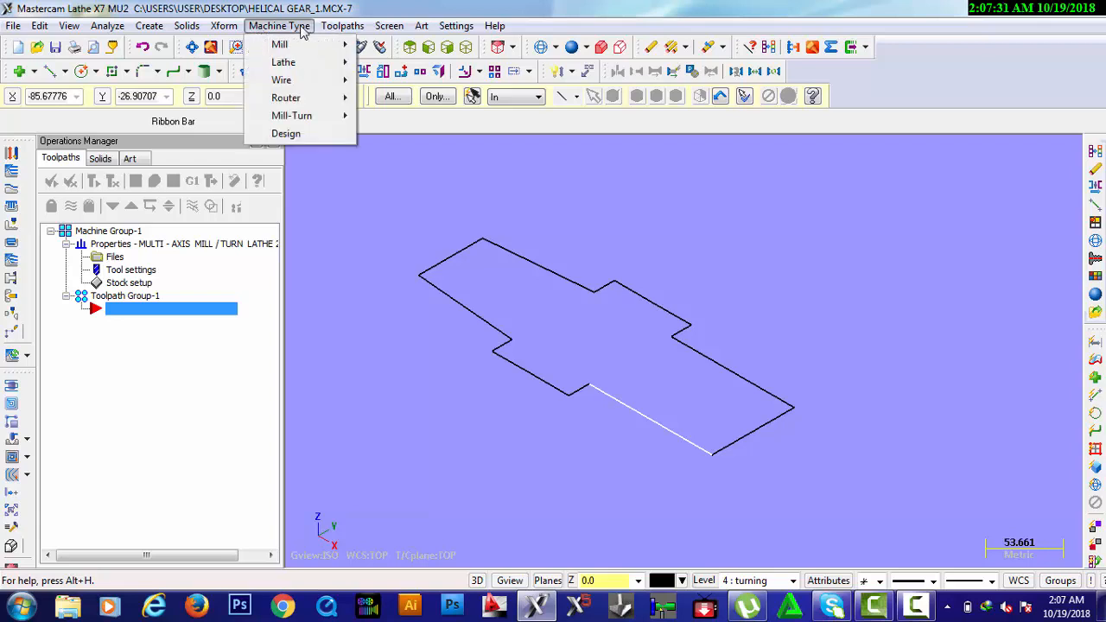
mouse_move(329, 29)
click(350, 45)
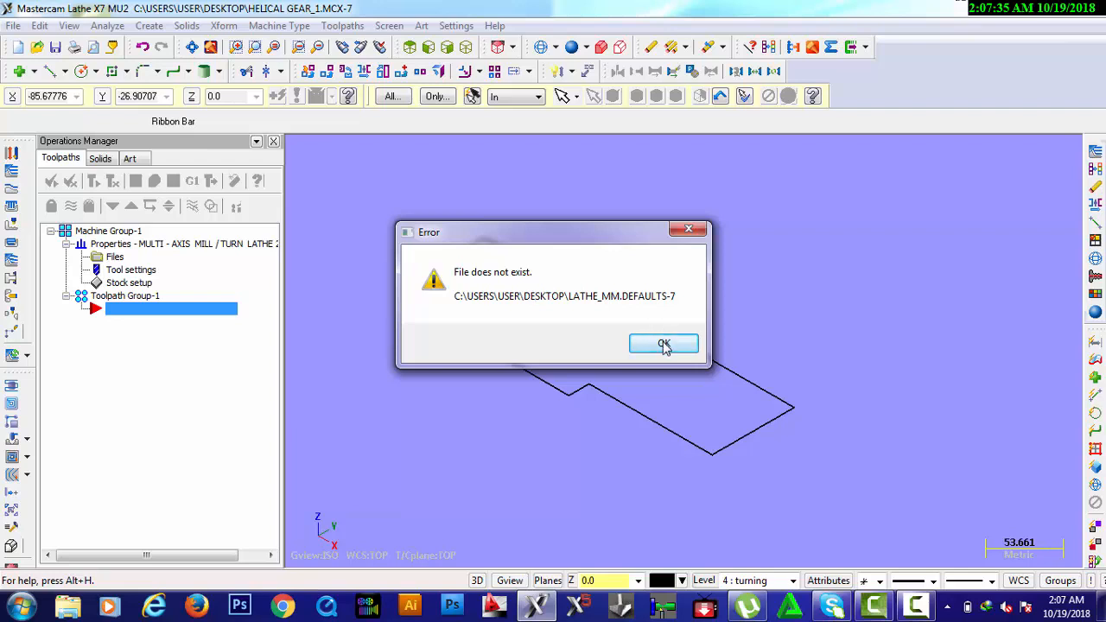
click(663, 345)
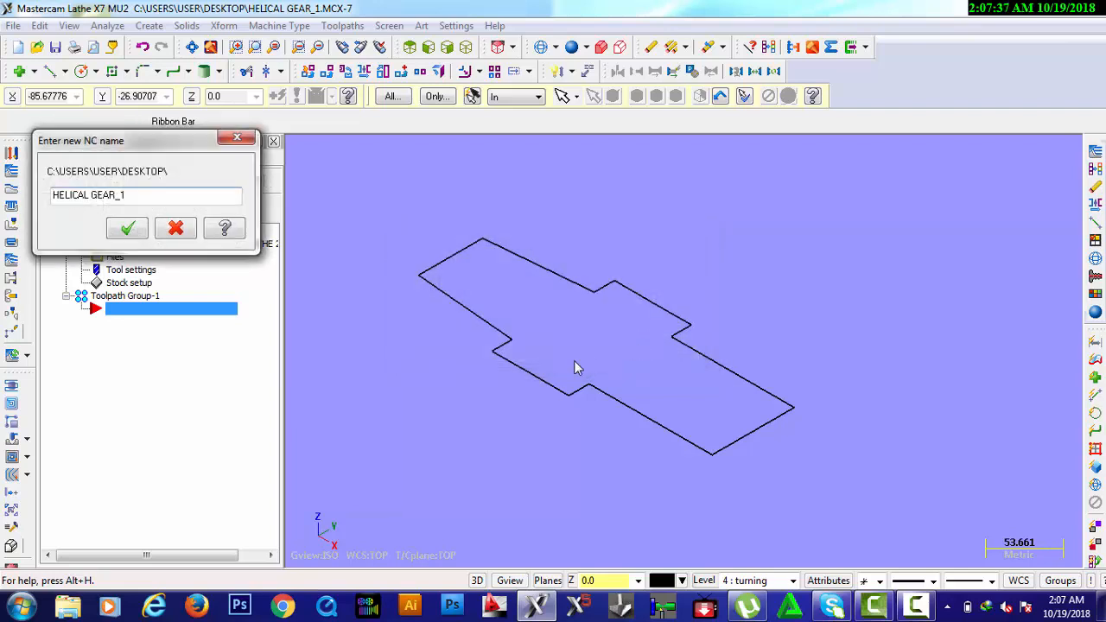
click(127, 229)
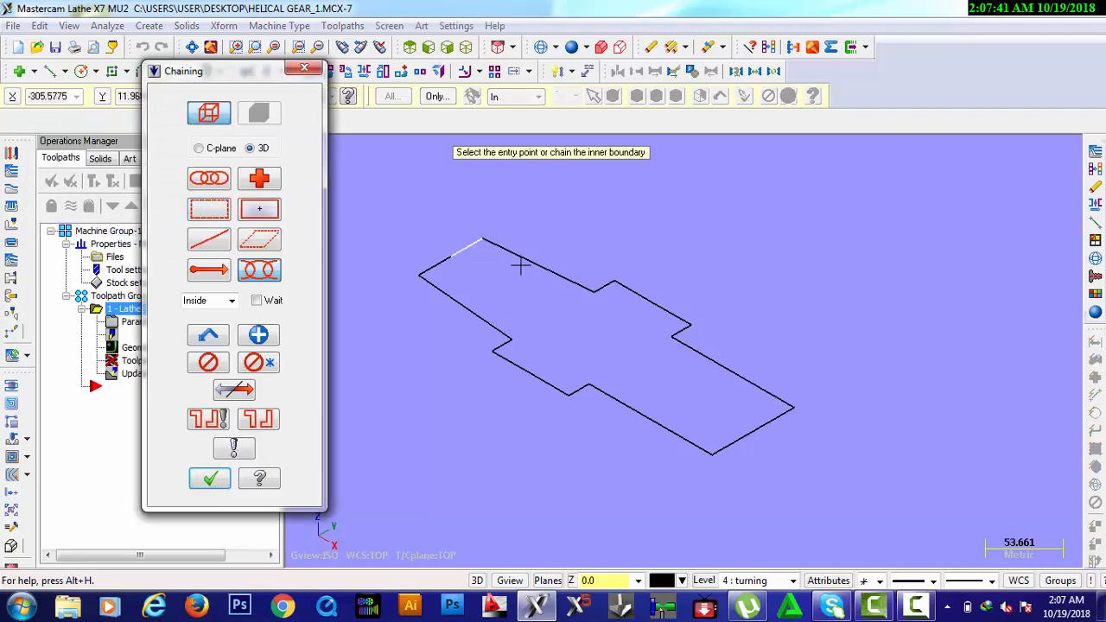
Step: Chain the upper profile from the shaft's front end face along the journal and up the gear shoulder
scroll(747, 376, up, 1)
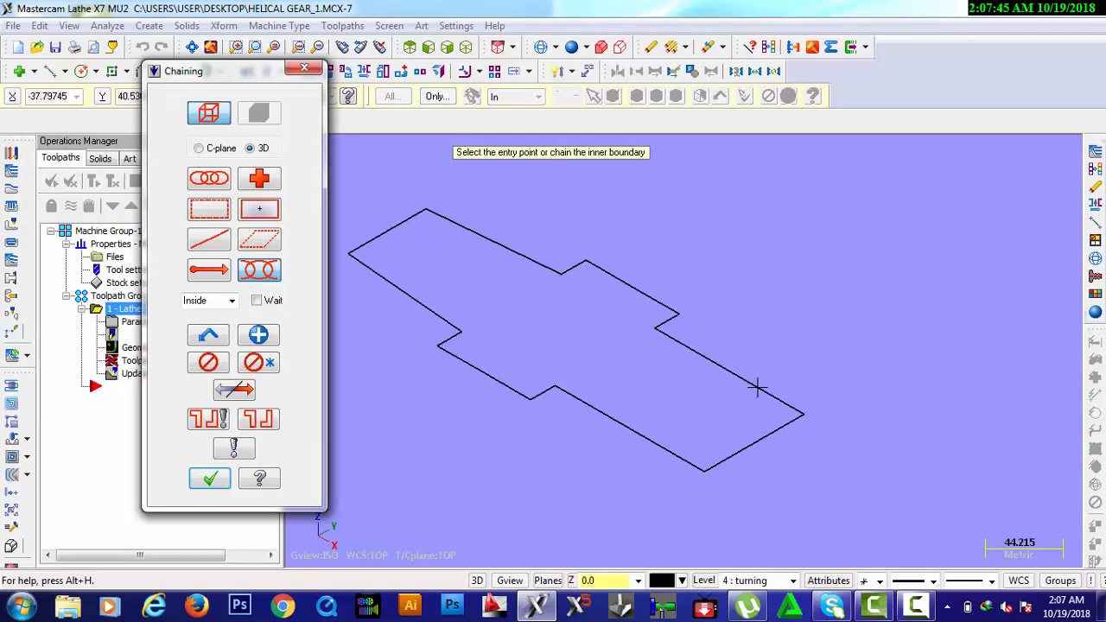
click(757, 389)
click(652, 325)
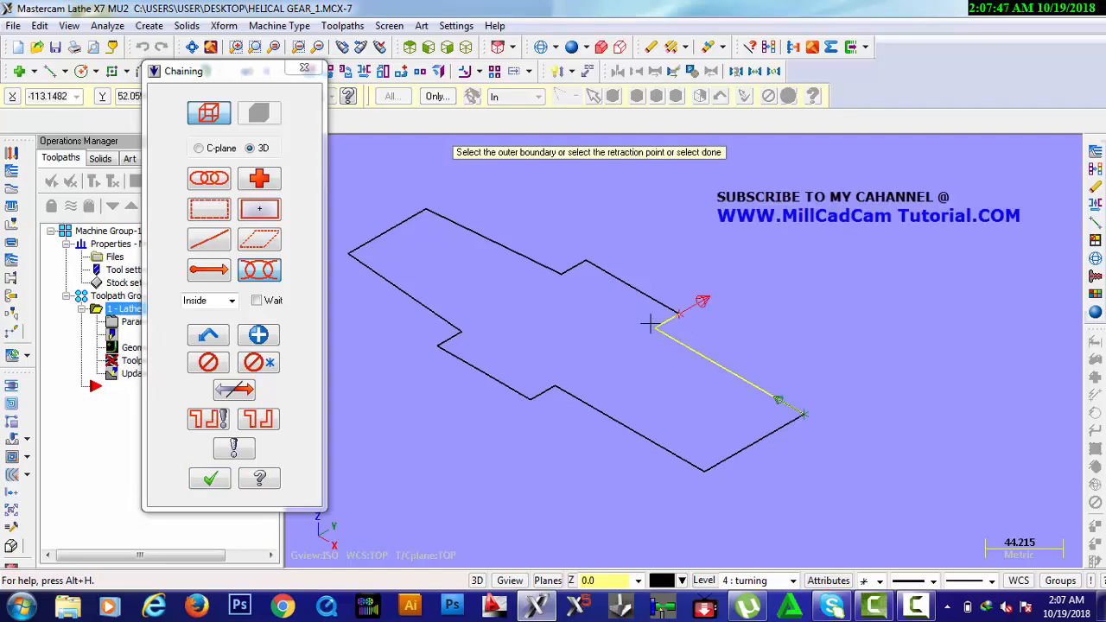
click(211, 481)
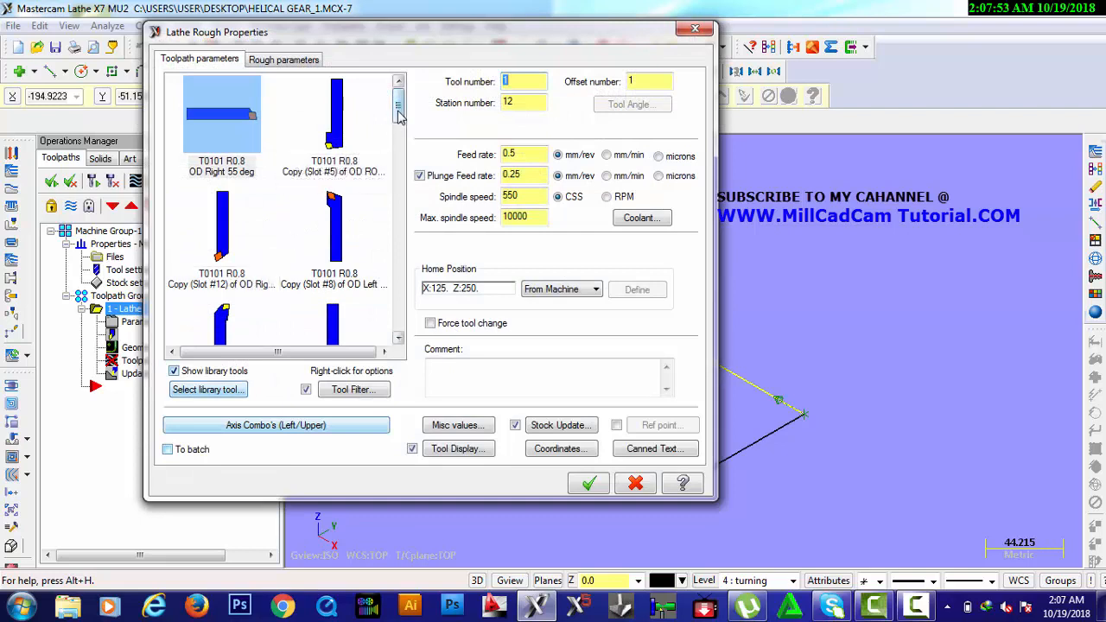
Step: Assign the OD ROUGH RIGHT - 80 DEG tool to the roughing operation and generate the toolpath
scroll(400, 139, down, 1)
click(400, 138)
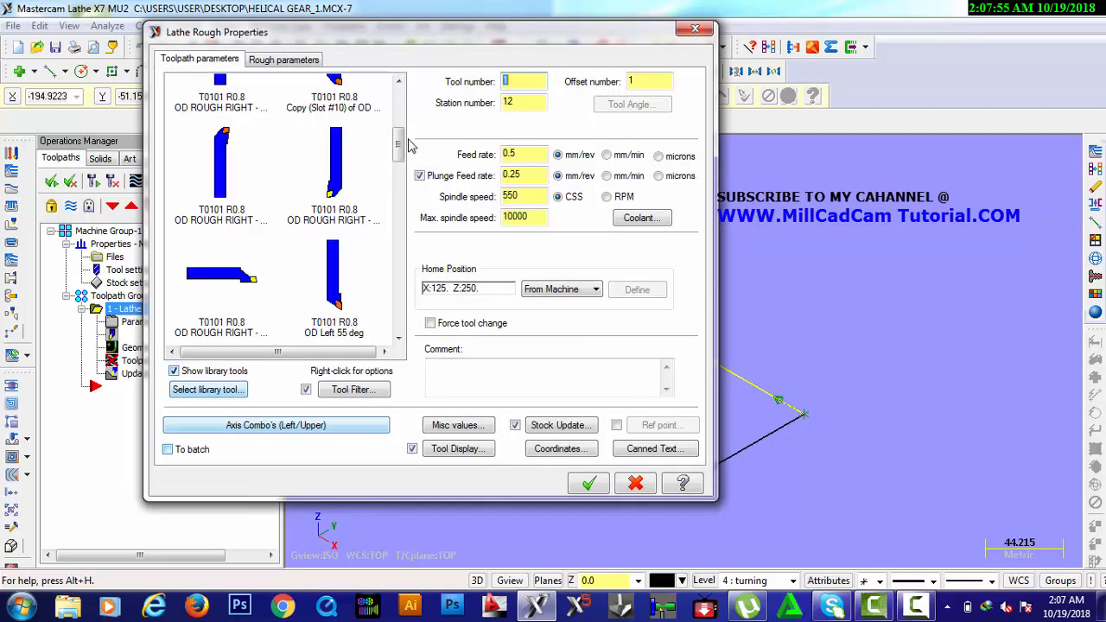
click(333, 190)
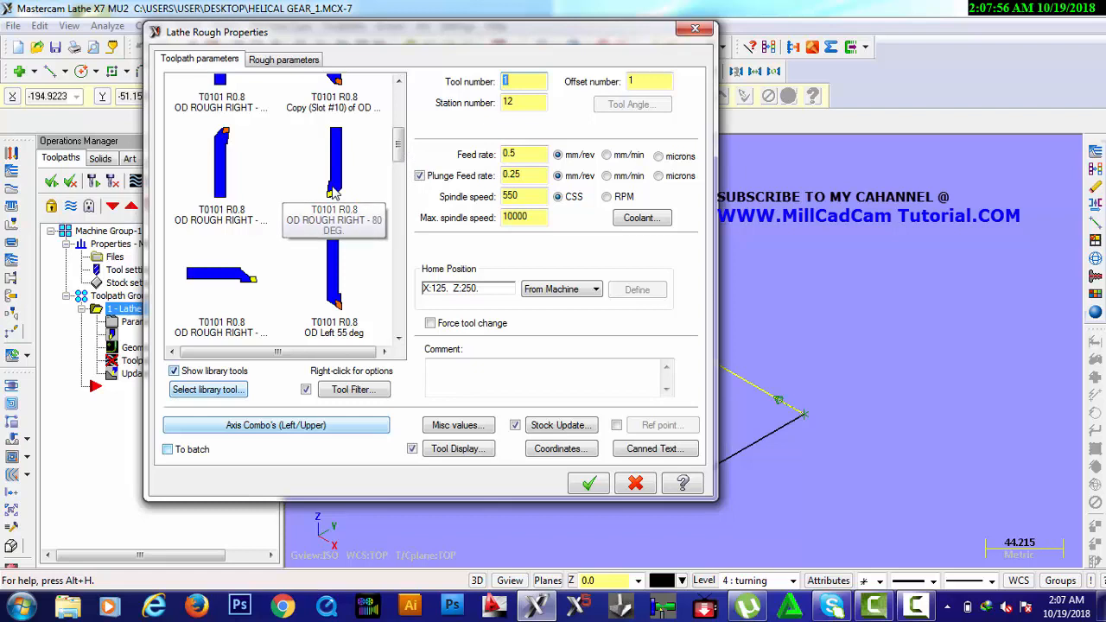
click(587, 485)
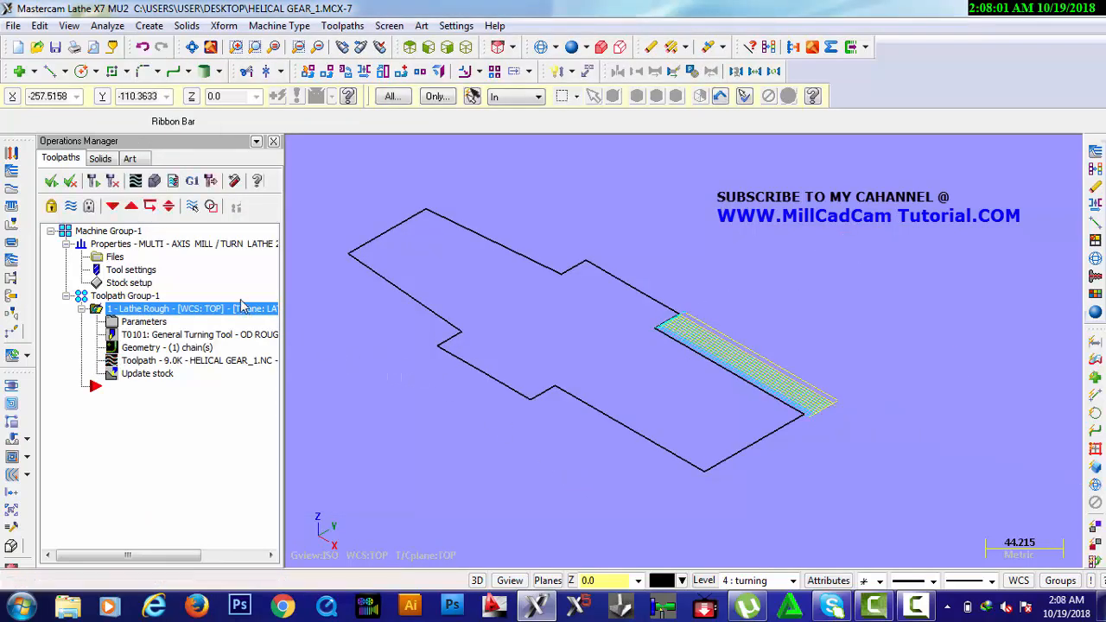
Step: Backplot the first lathe rough operation, adjusting the playback speed to examine the tool motion
click(135, 180)
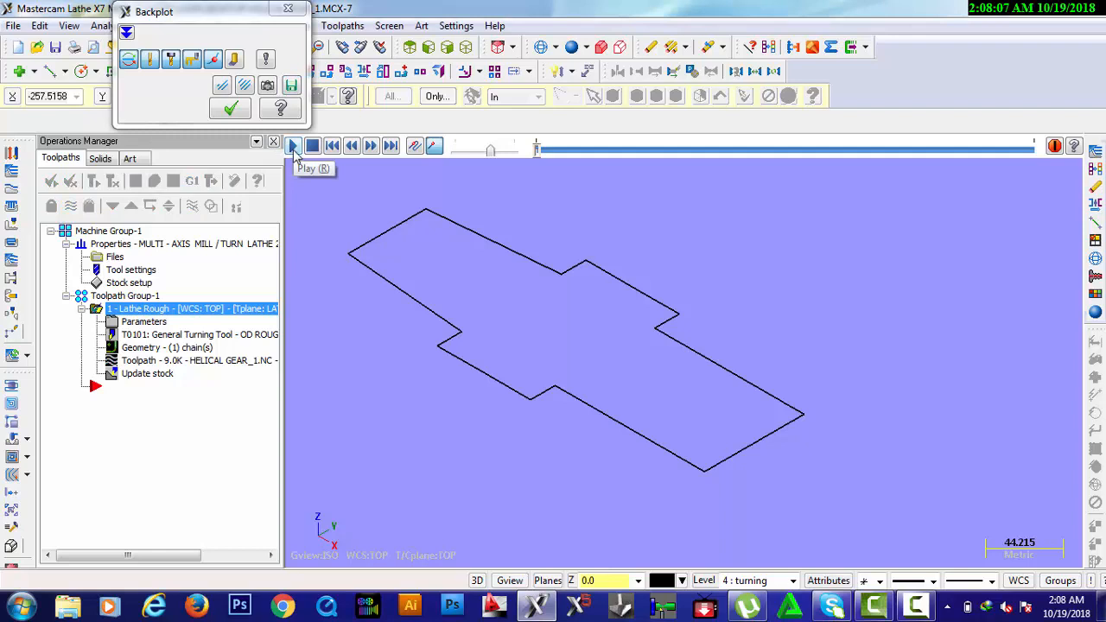
drag(486, 154, 483, 162)
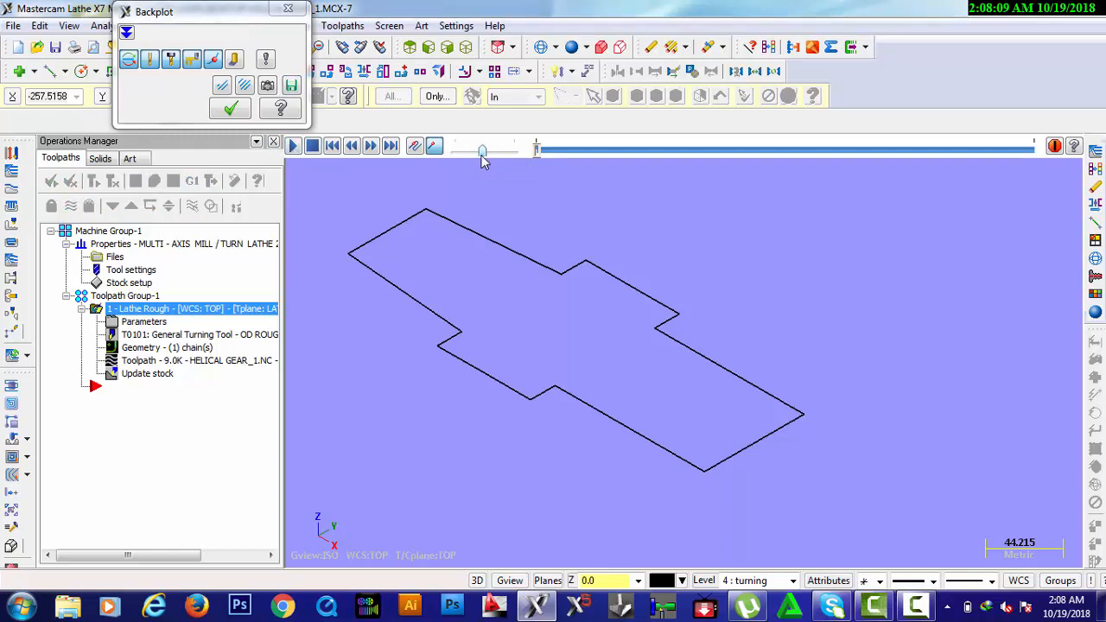
click(295, 147)
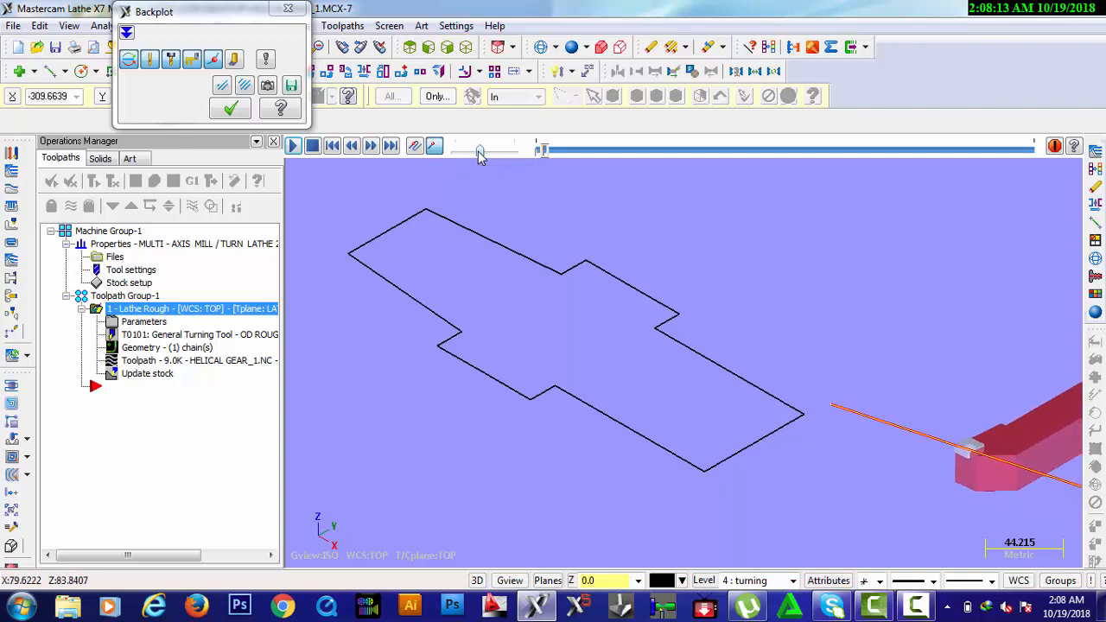
drag(483, 154, 489, 154)
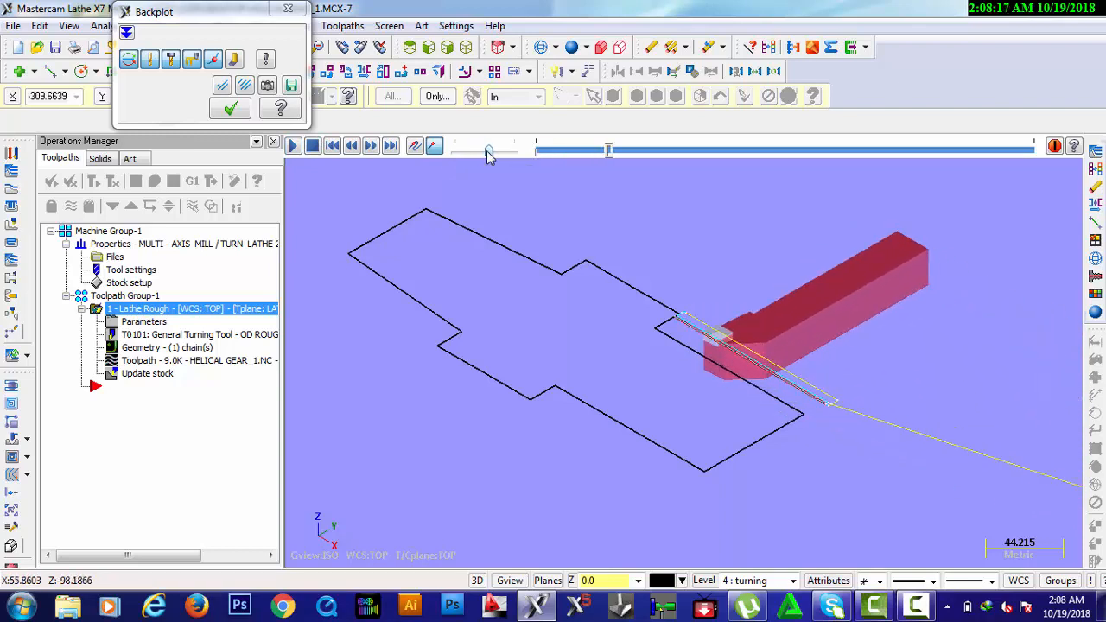
click(288, 9)
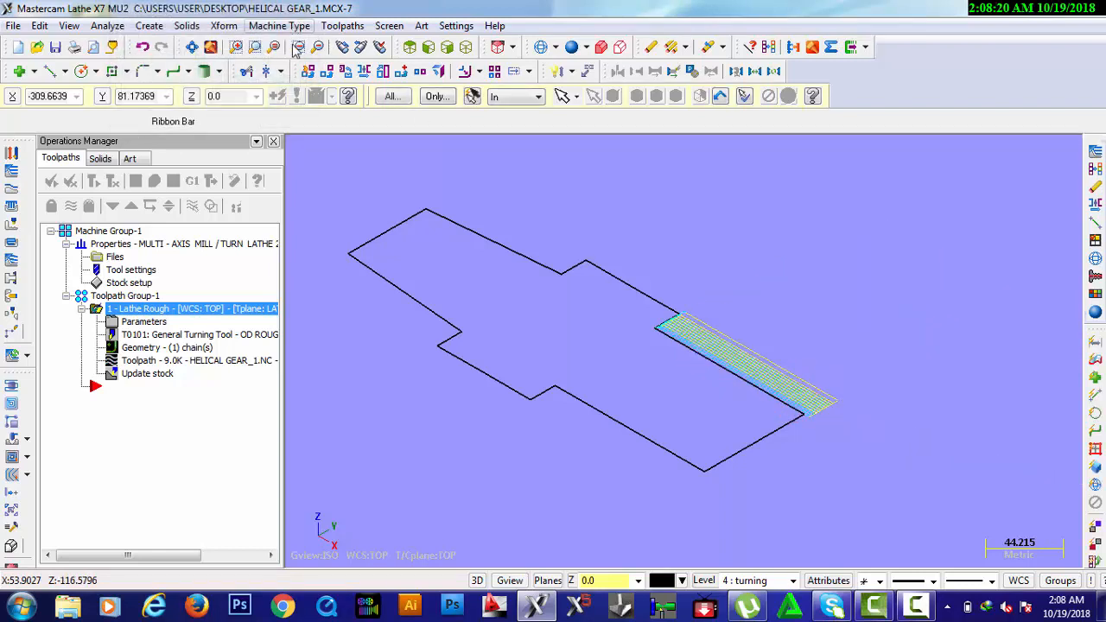
Step: Set the rough operation's depth of cut to 1.0 and entry amount to 1, and regenerate the toolpath
click(144, 322)
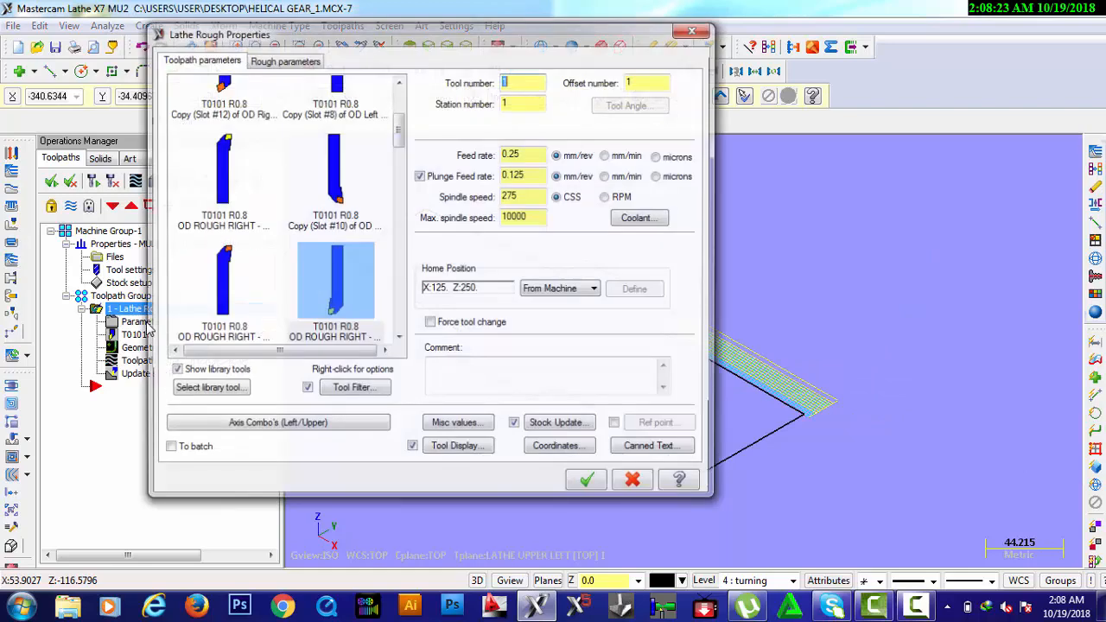
click(290, 62)
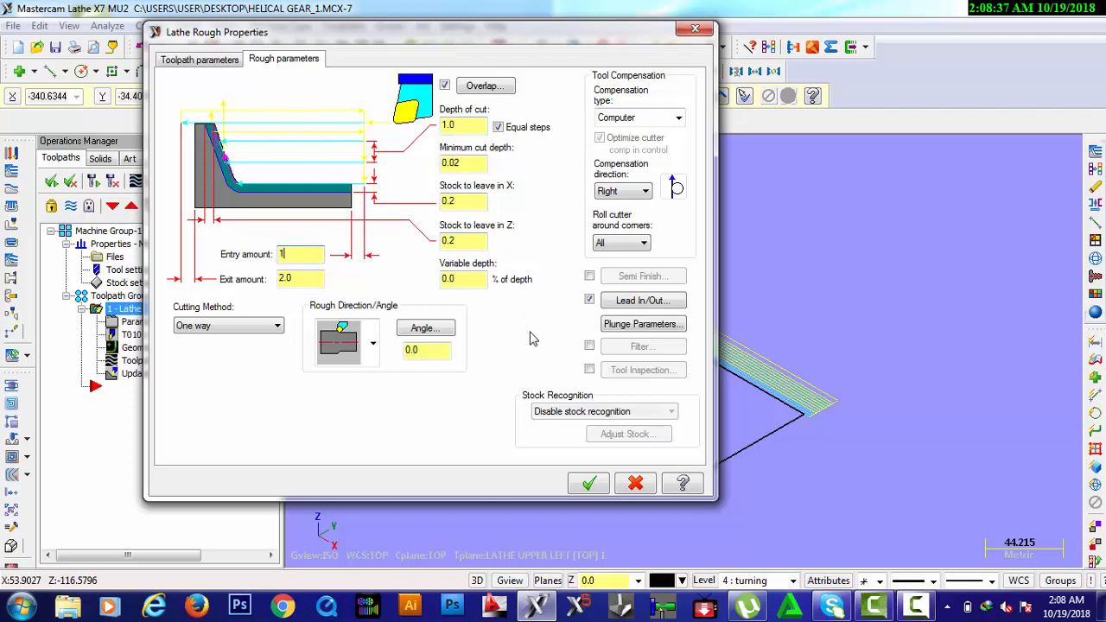
click(590, 484)
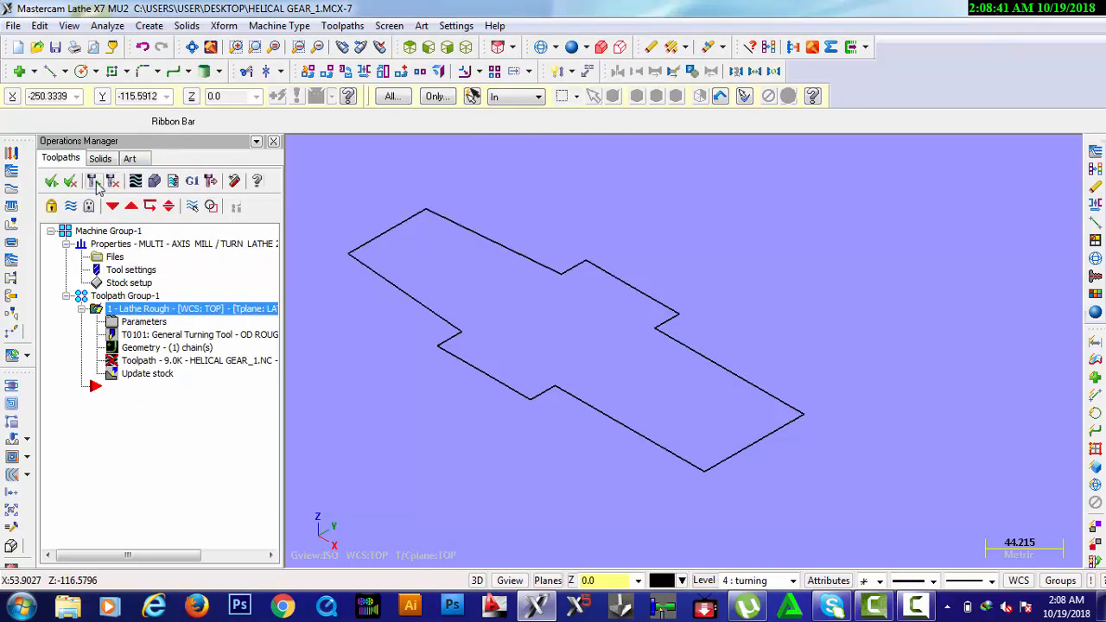
click(94, 182)
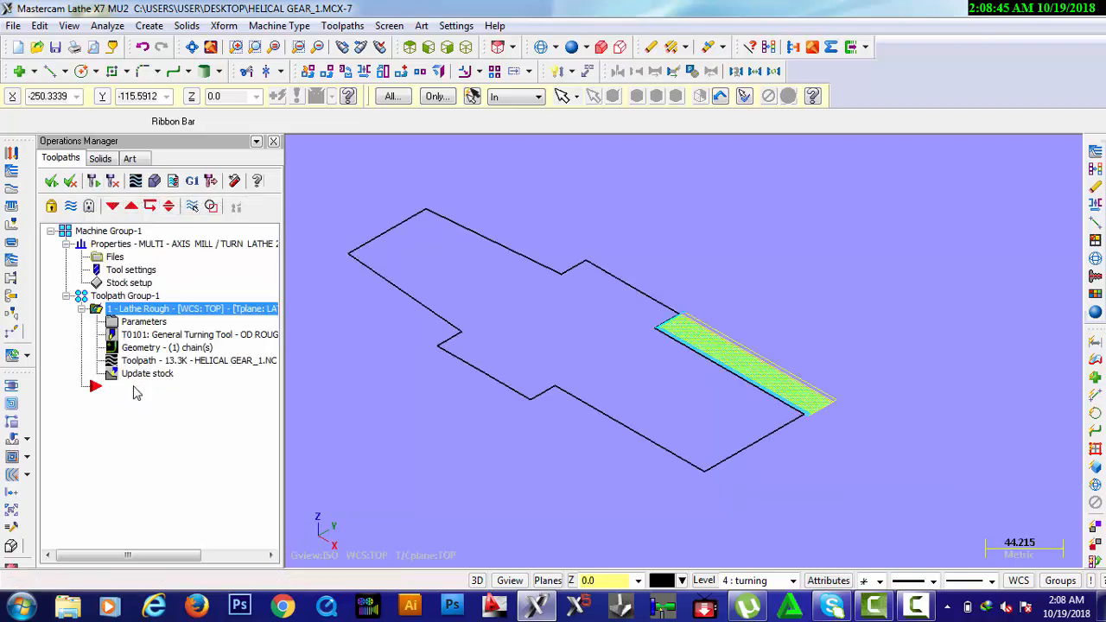
Step: Start a second lathe Rough toolpath and chain the opposite upper journal up to and including the gear shoulder
right_click(134, 393)
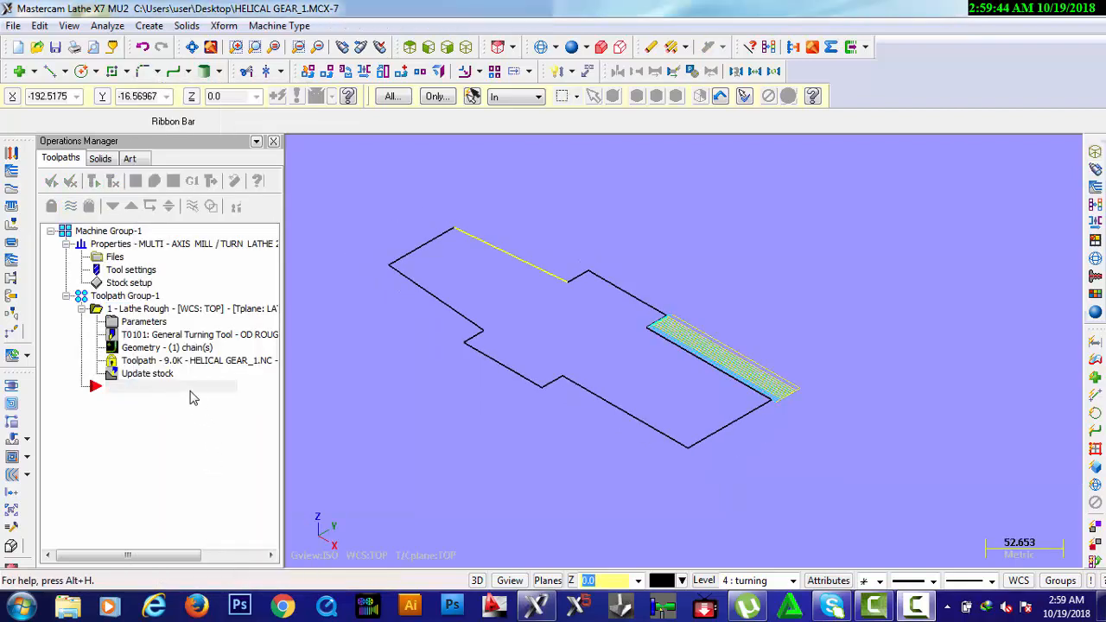
click(194, 386)
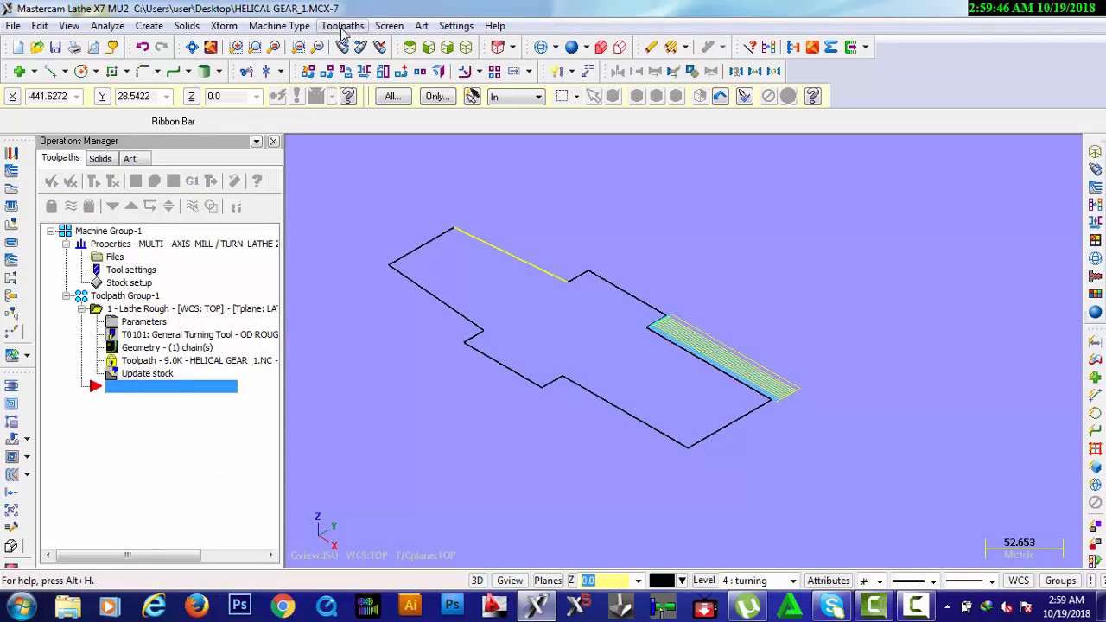
click(344, 29)
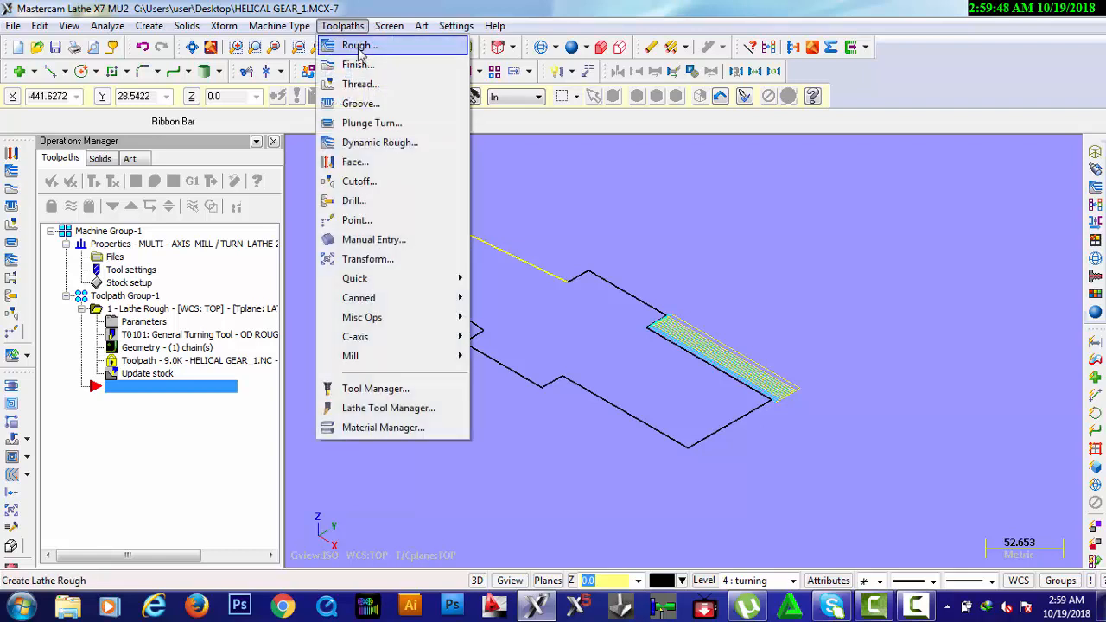
click(359, 50)
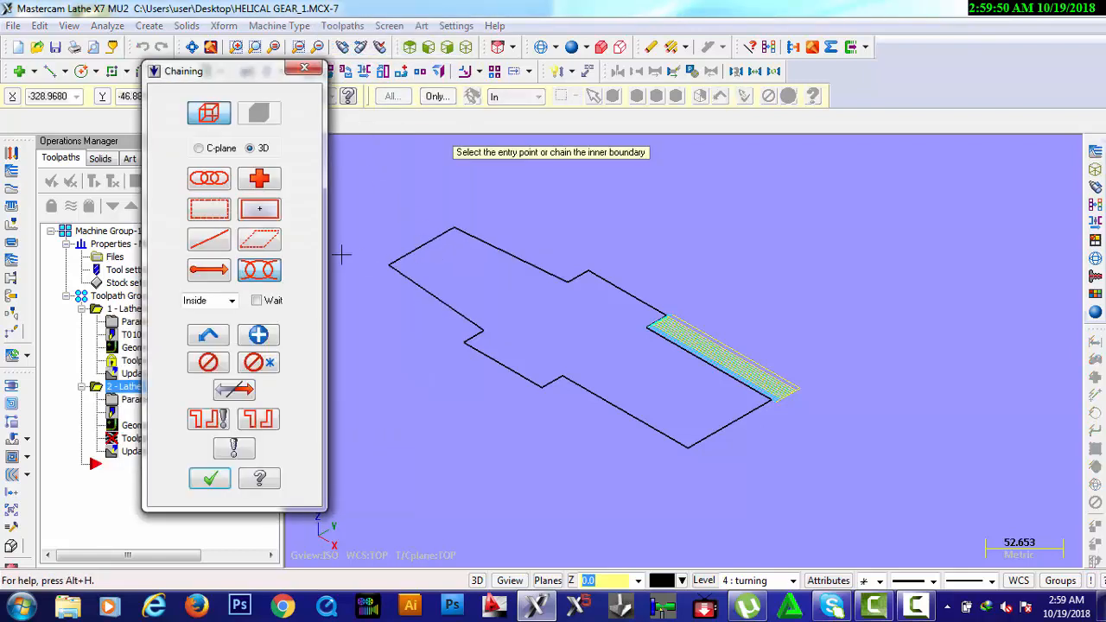
click(476, 239)
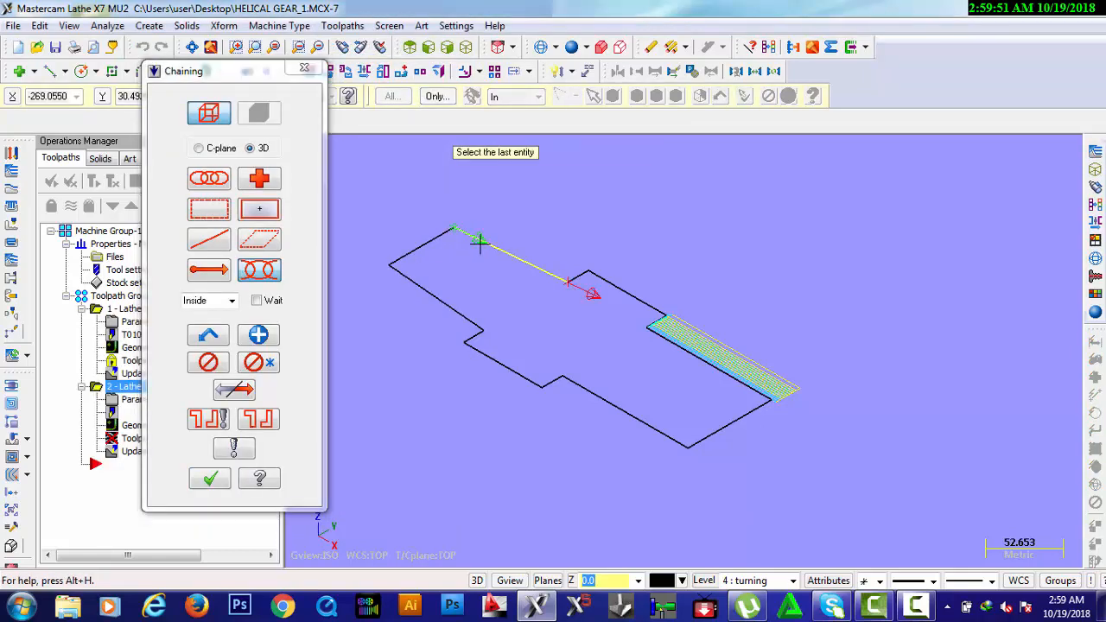
click(580, 274)
click(211, 480)
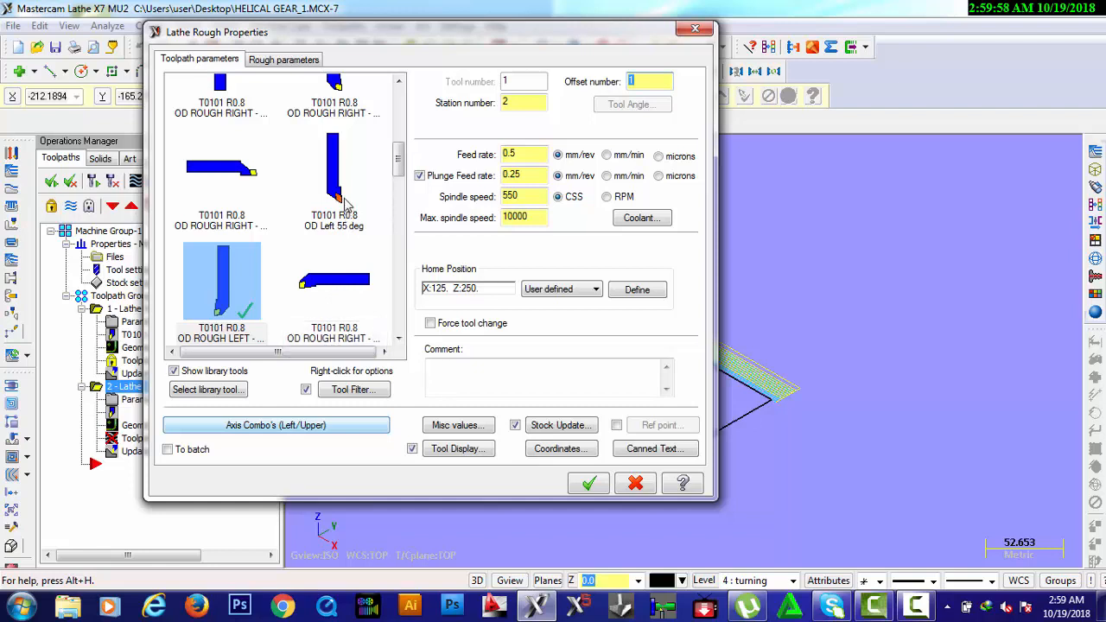
Step: Select the OD ROUGH RIGHT - 80 DEG tool for the second rough operation and accept the existing lathe tool filter
click(337, 105)
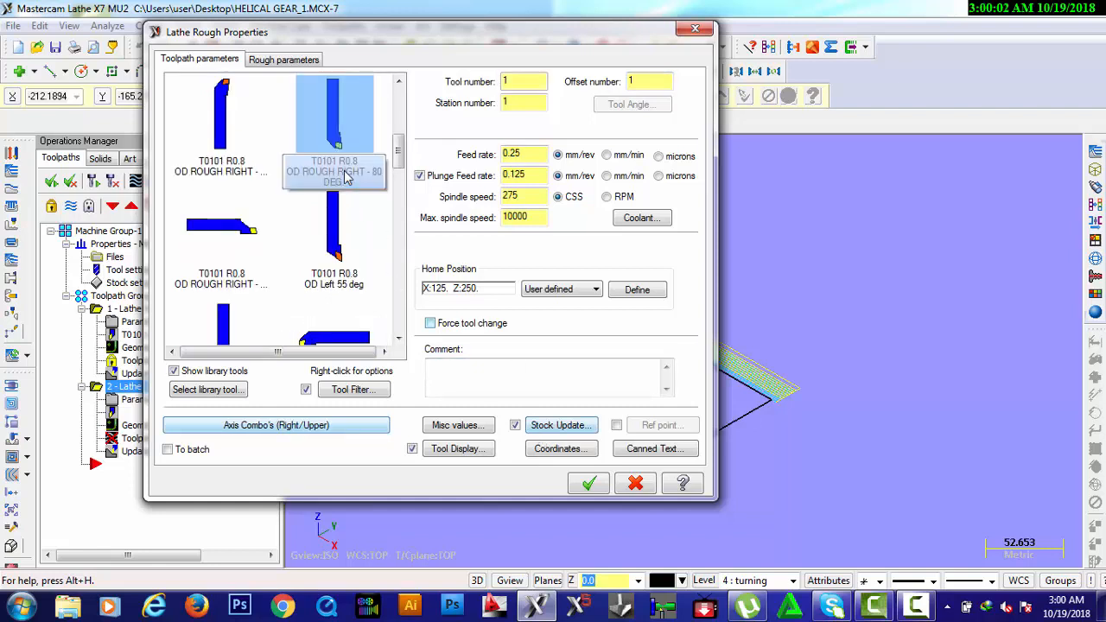
click(350, 390)
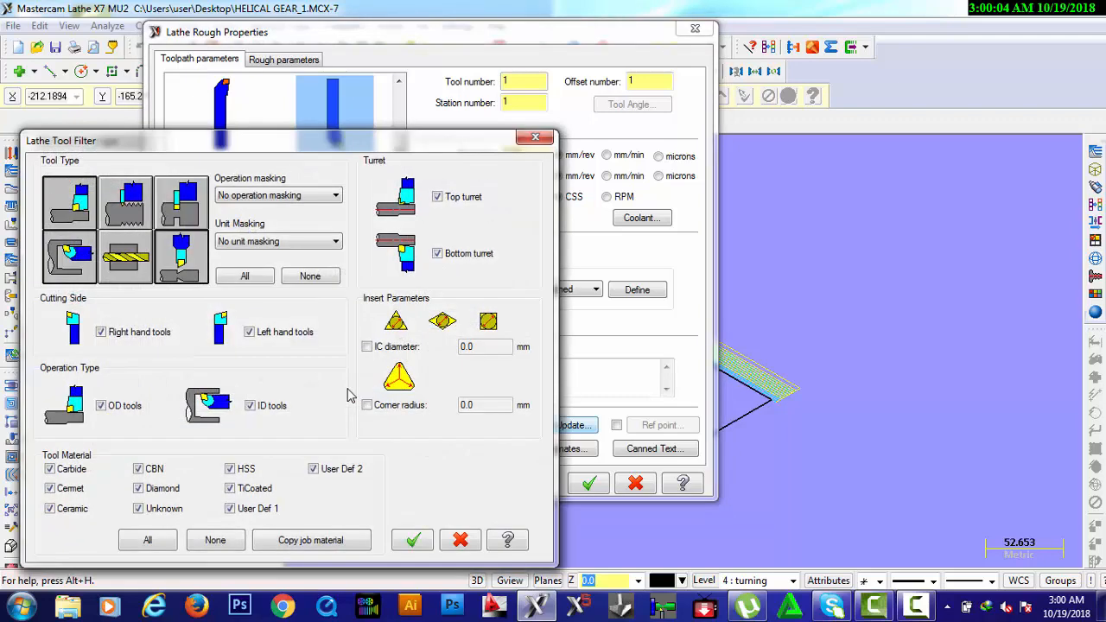
click(409, 542)
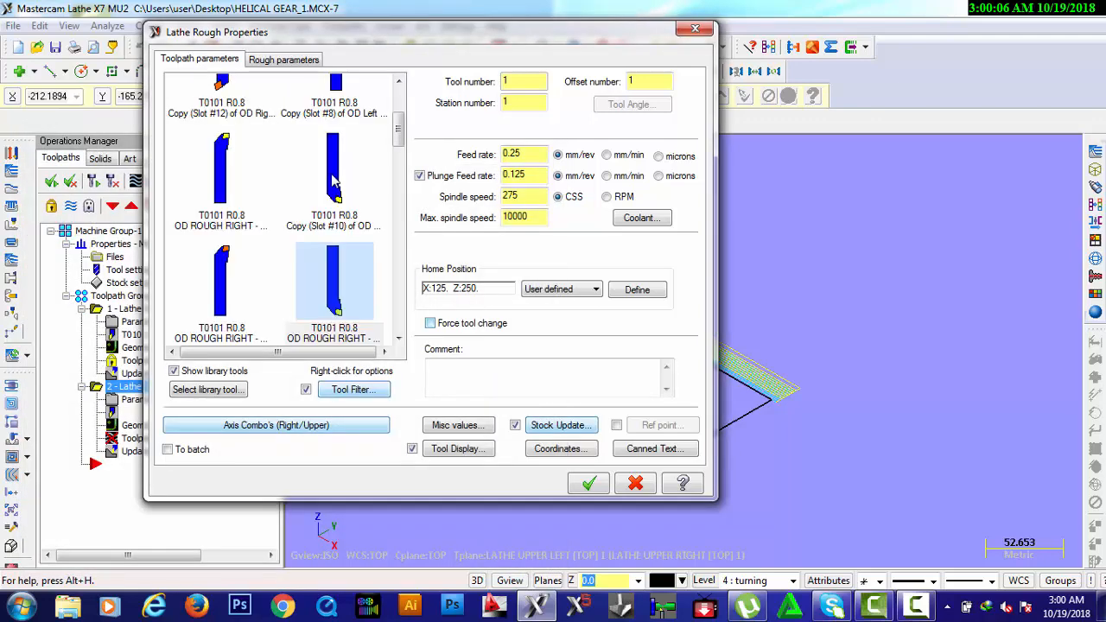
Step: Confirm the tool's L (-5 deg. side clr.) holder style and right-spindle, top-turret setup, and generate the second roughing toolpath
right_click(325, 299)
click(366, 329)
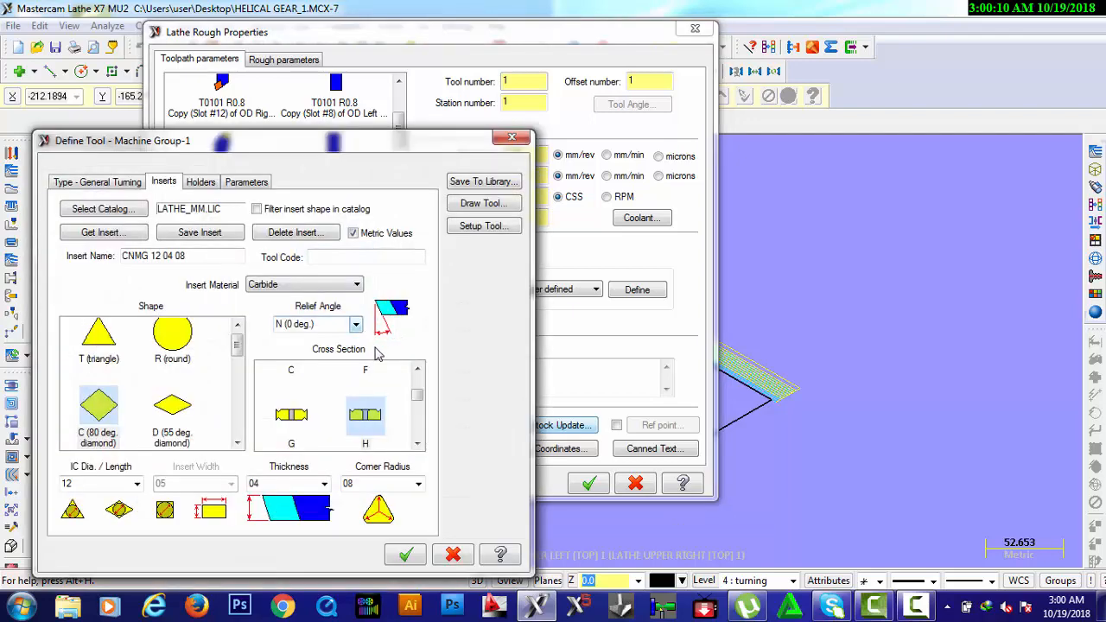
click(200, 183)
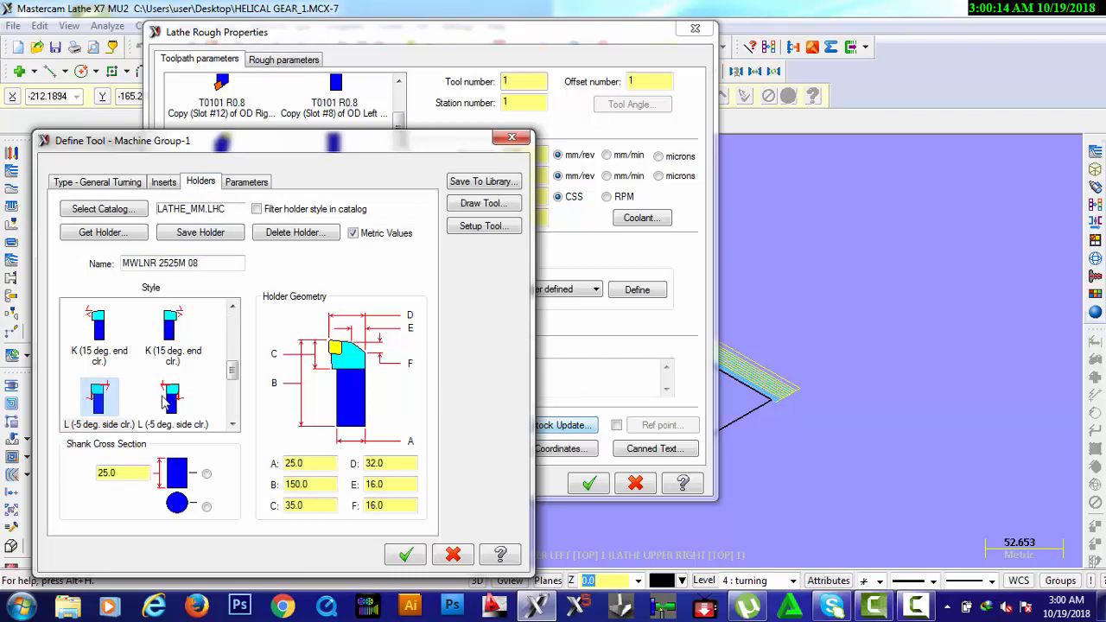
click(104, 406)
click(473, 228)
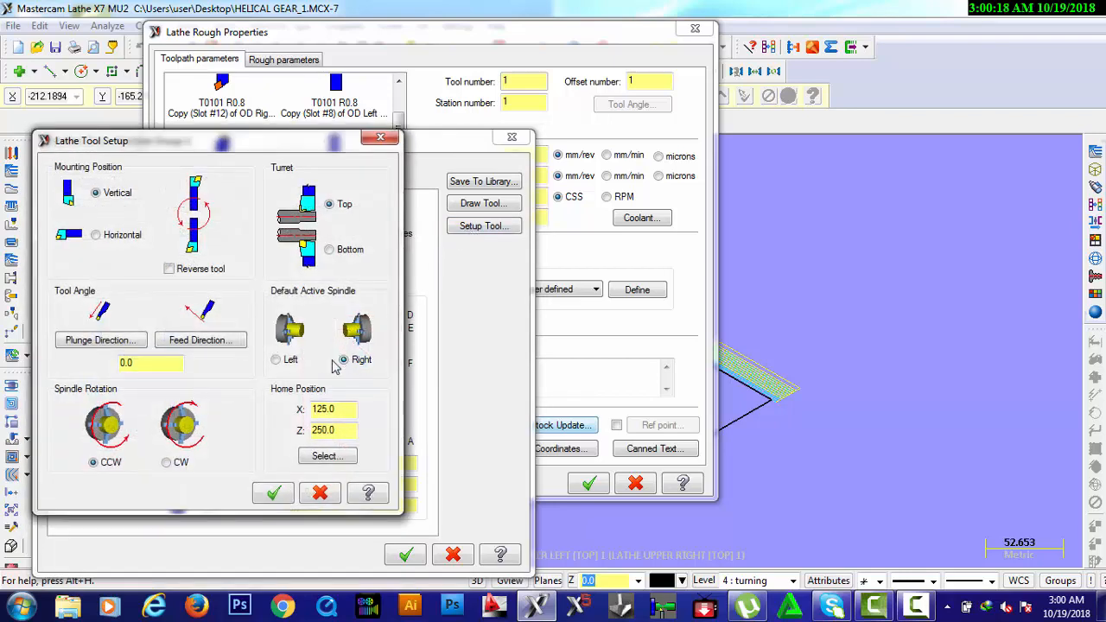
click(275, 495)
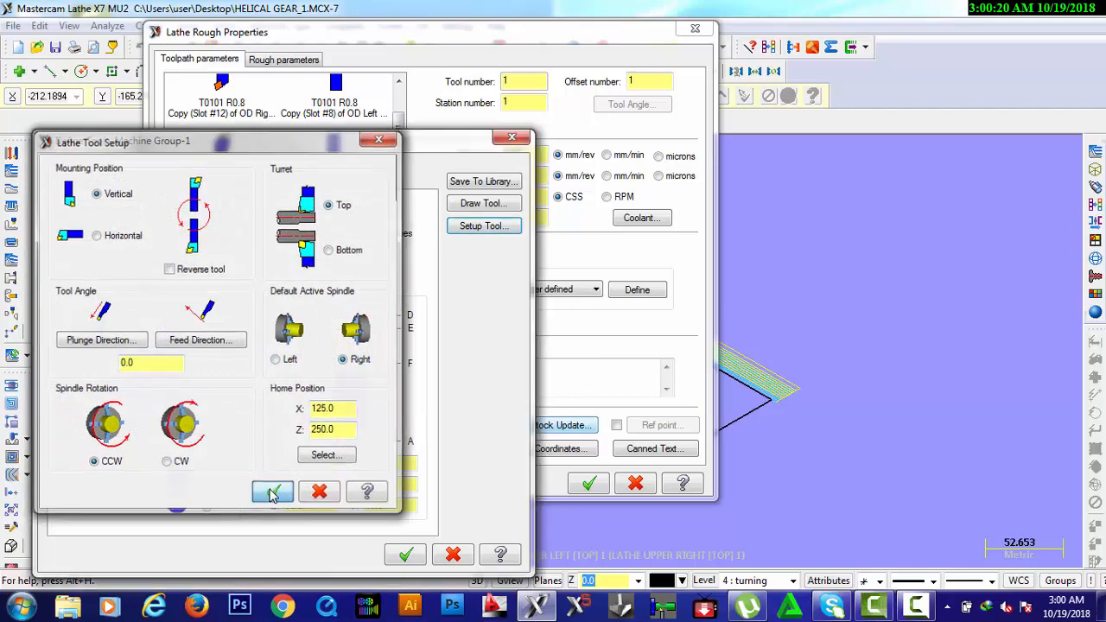
click(403, 555)
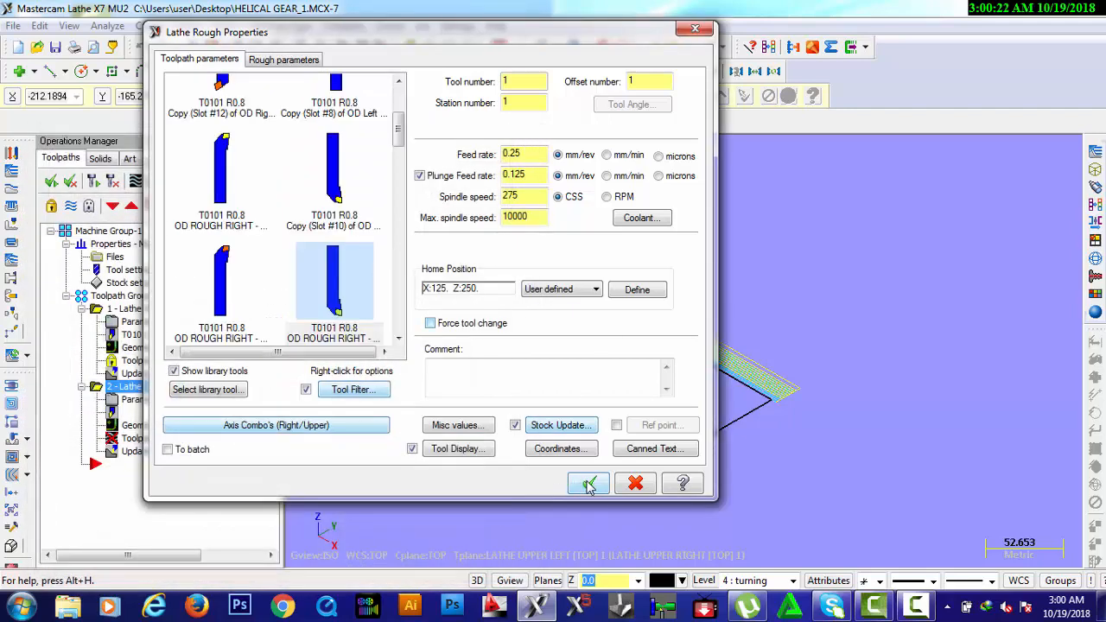
click(590, 487)
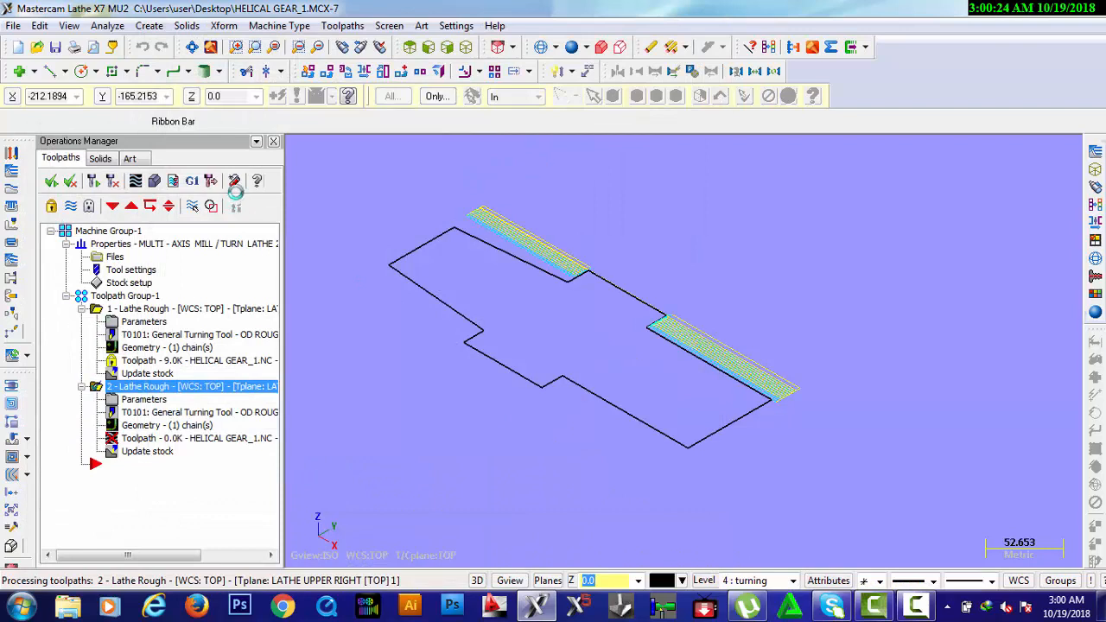
Step: Backplot the second lathe rough operation at an adjusted playback speed to examine the tool motion
click(135, 181)
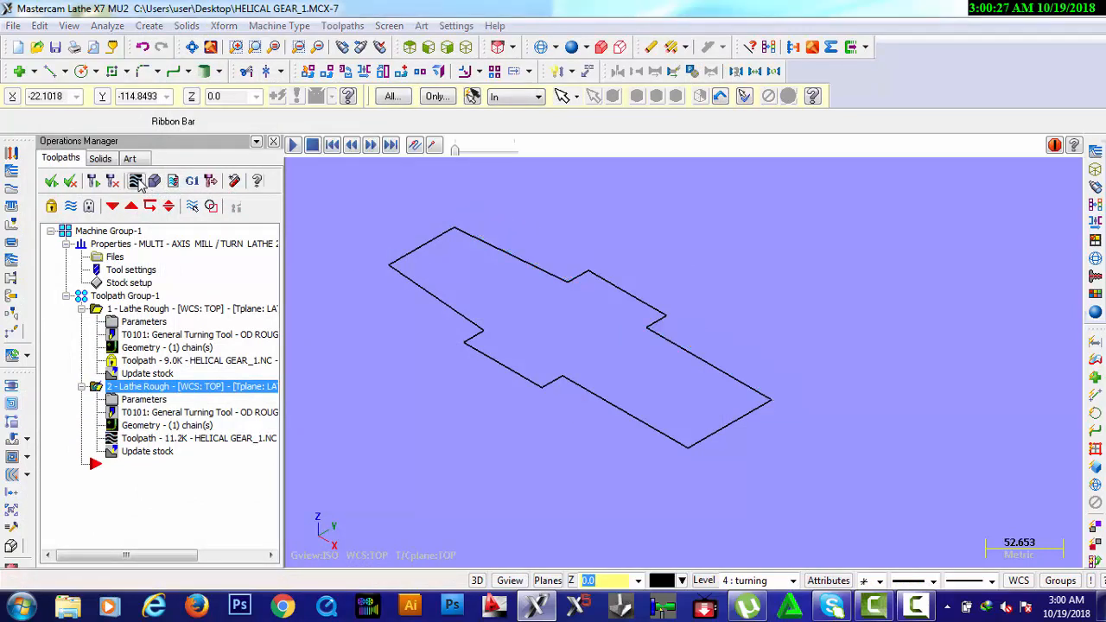
click(293, 146)
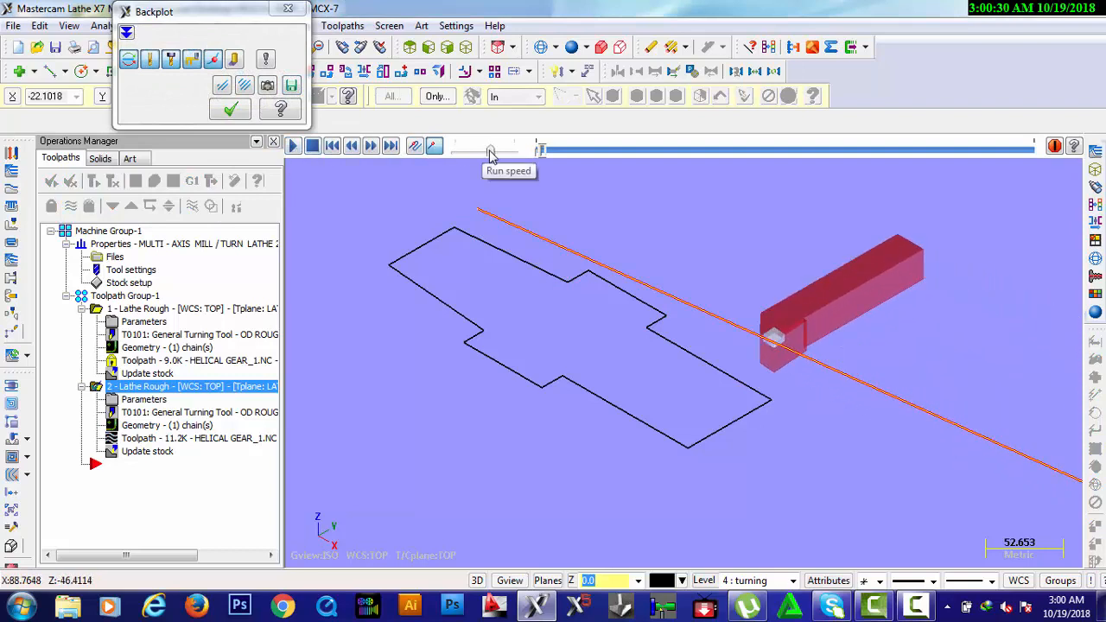
drag(490, 152, 481, 151)
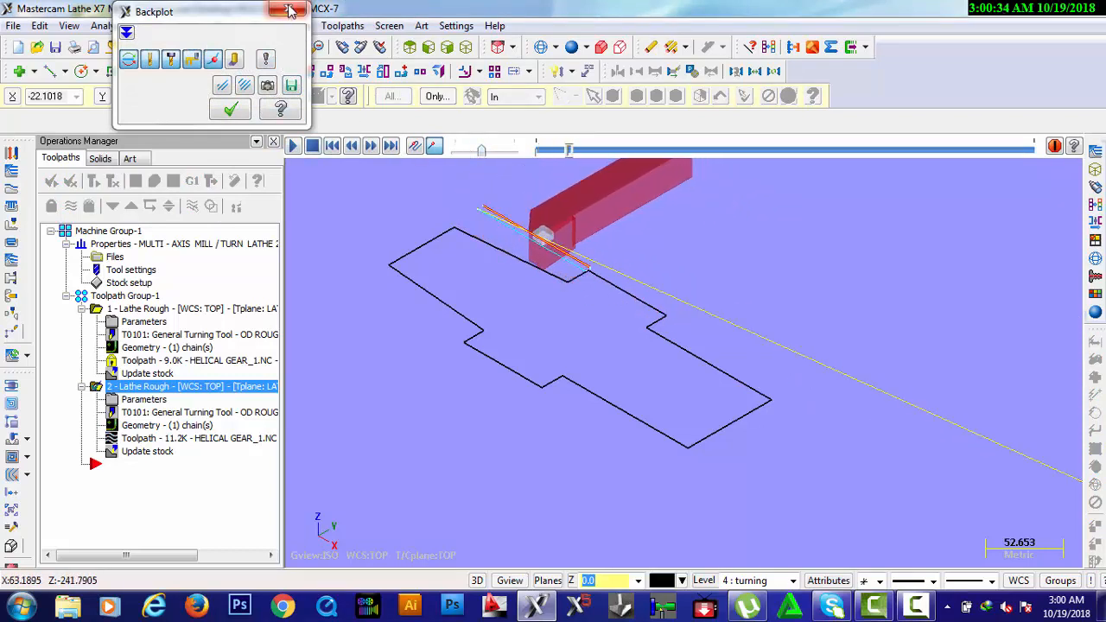
click(289, 11)
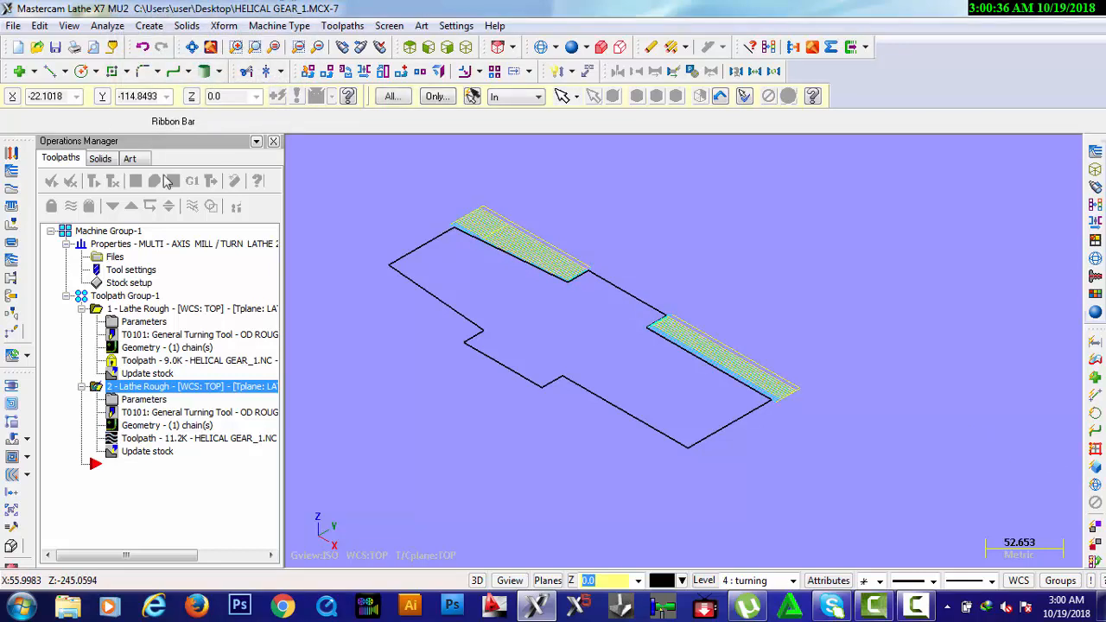
Step: Start a third lathe Rough toolpath after the existing operations and chain the upper outer edge of the central gear section
click(99, 314)
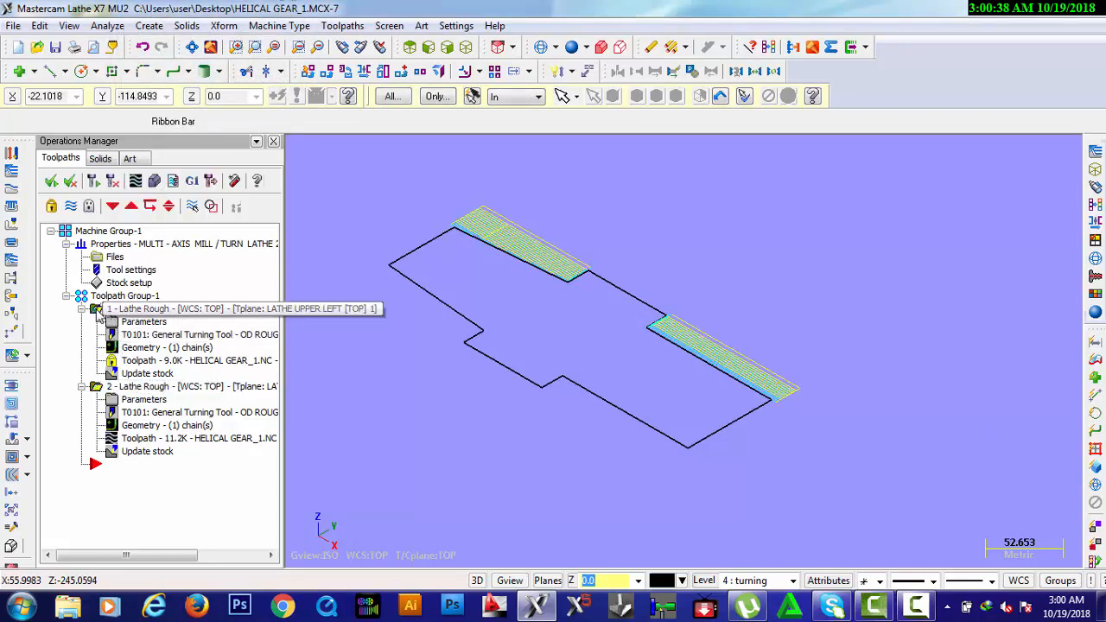
click(127, 466)
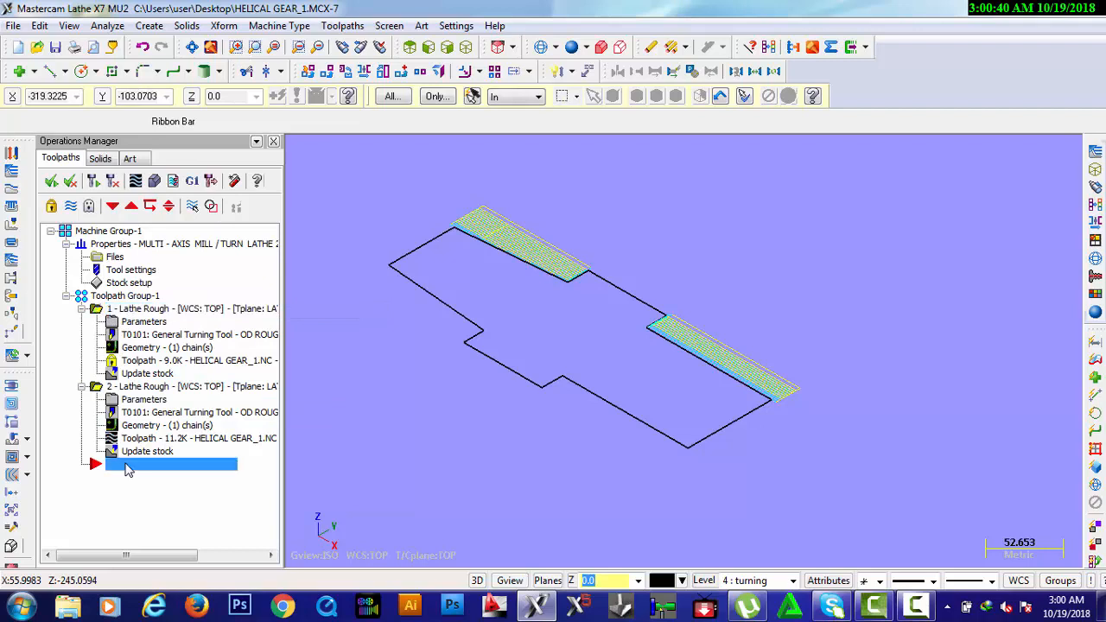
right_click(127, 467)
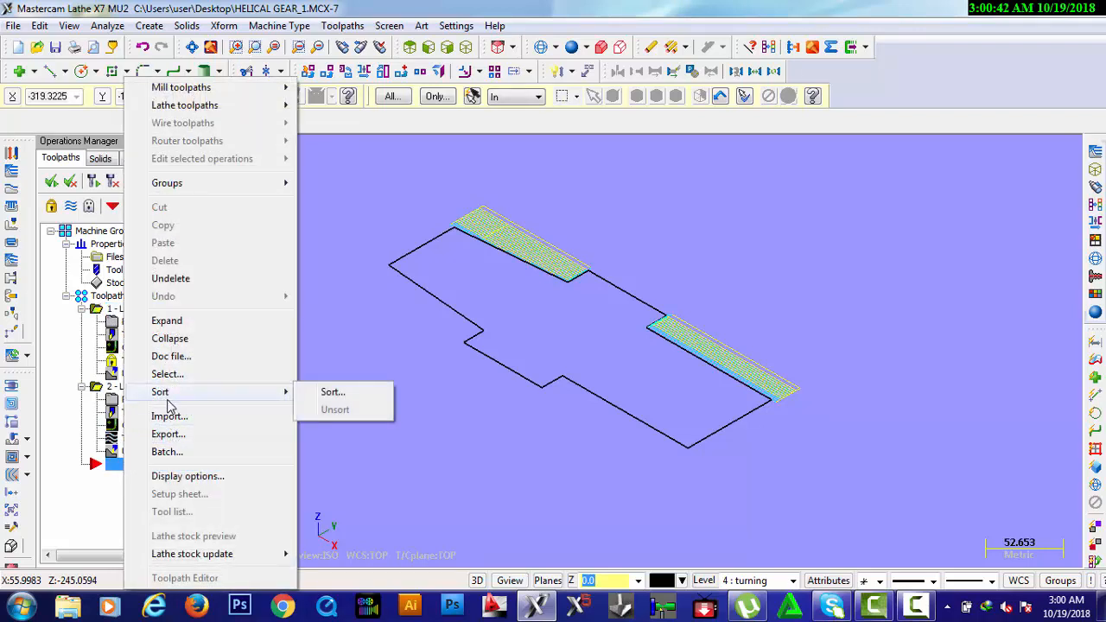
mouse_move(222, 107)
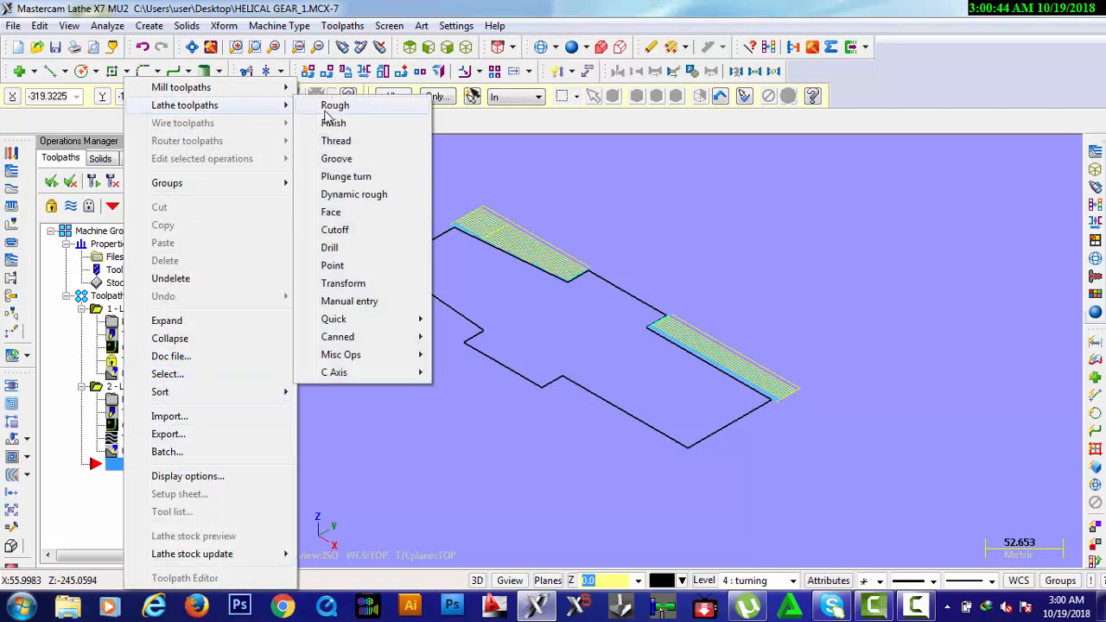
click(329, 107)
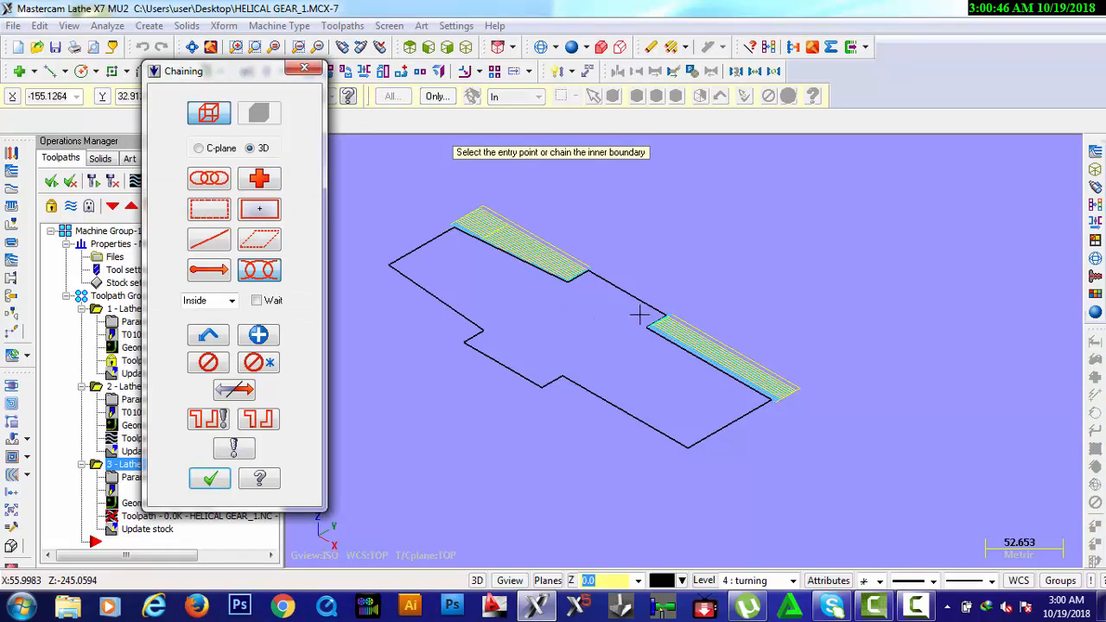
click(644, 303)
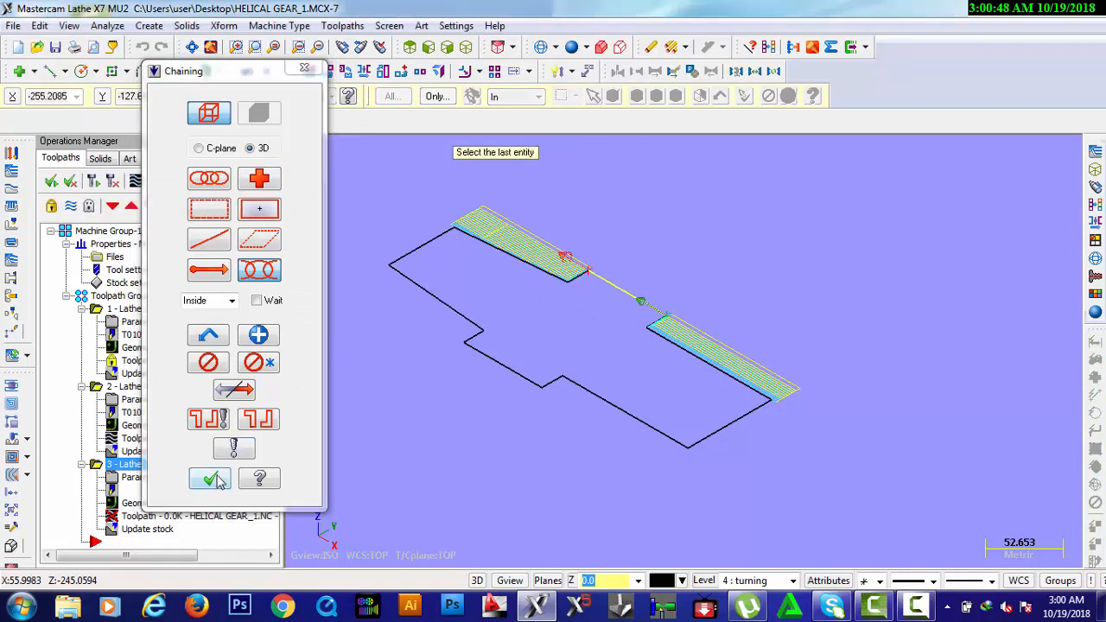
click(214, 480)
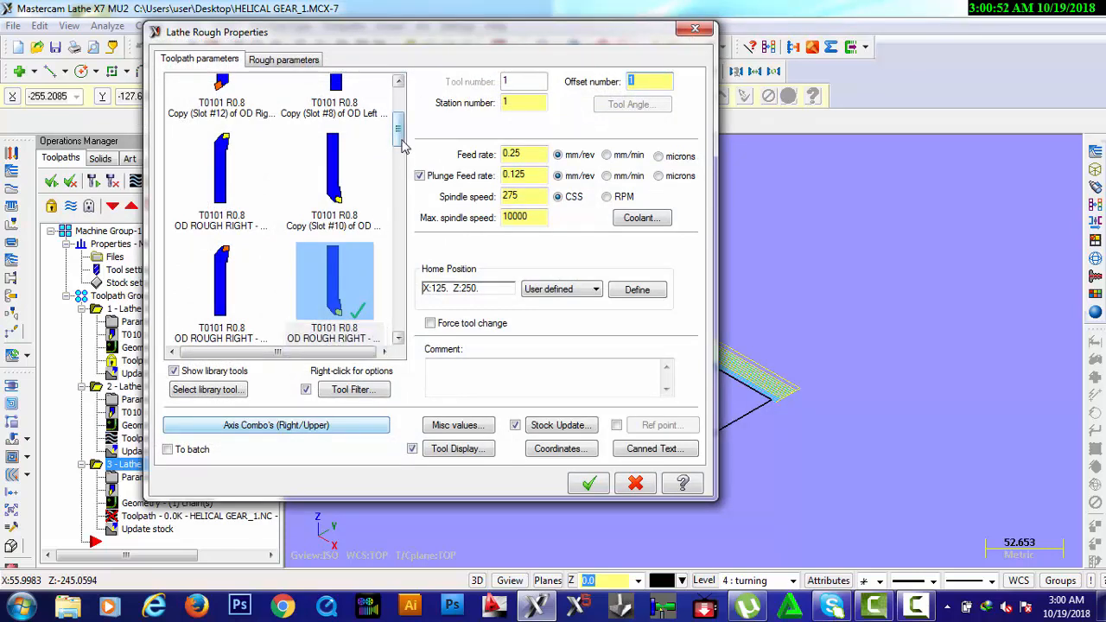
Step: Look through the rough operation's tool list for a suitable turning tool
scroll(401, 147, up, 5)
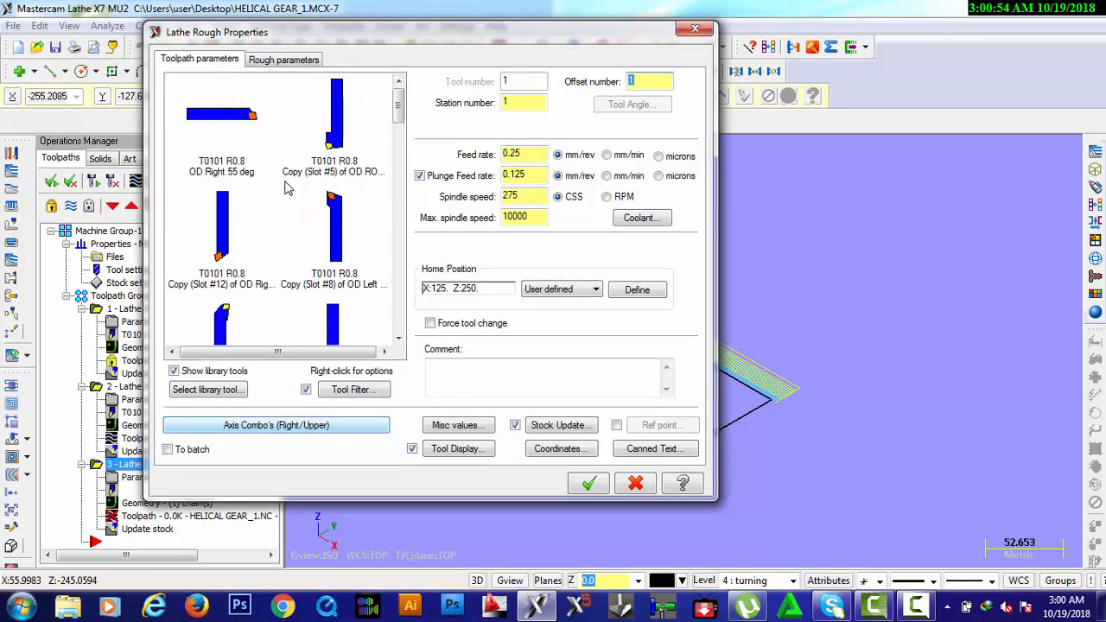
scroll(401, 183, down, 1)
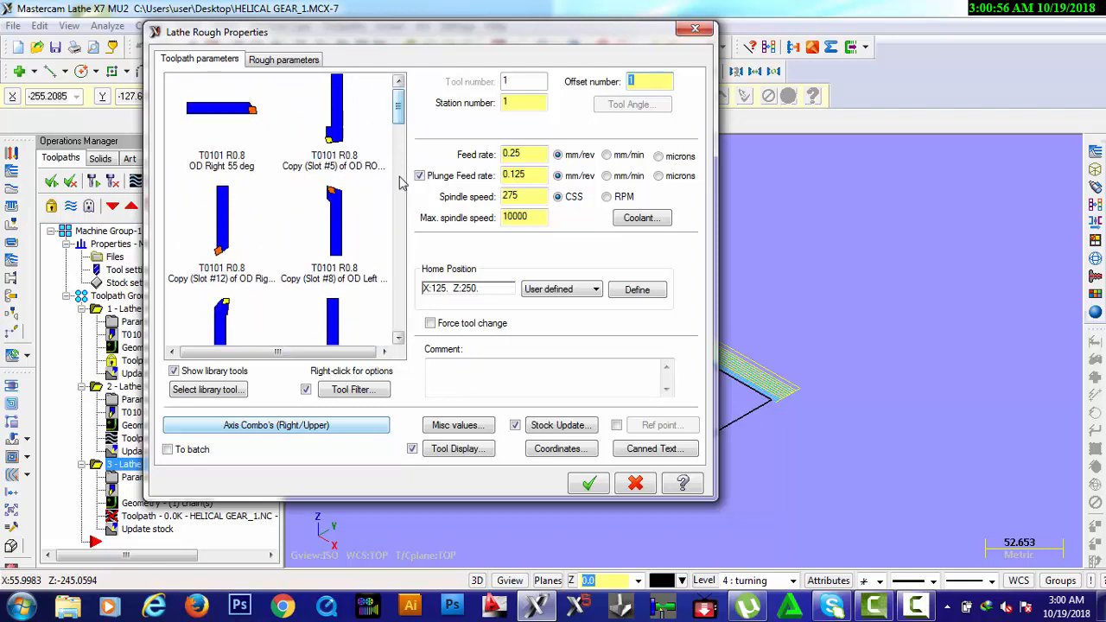
scroll(406, 235, down, 10)
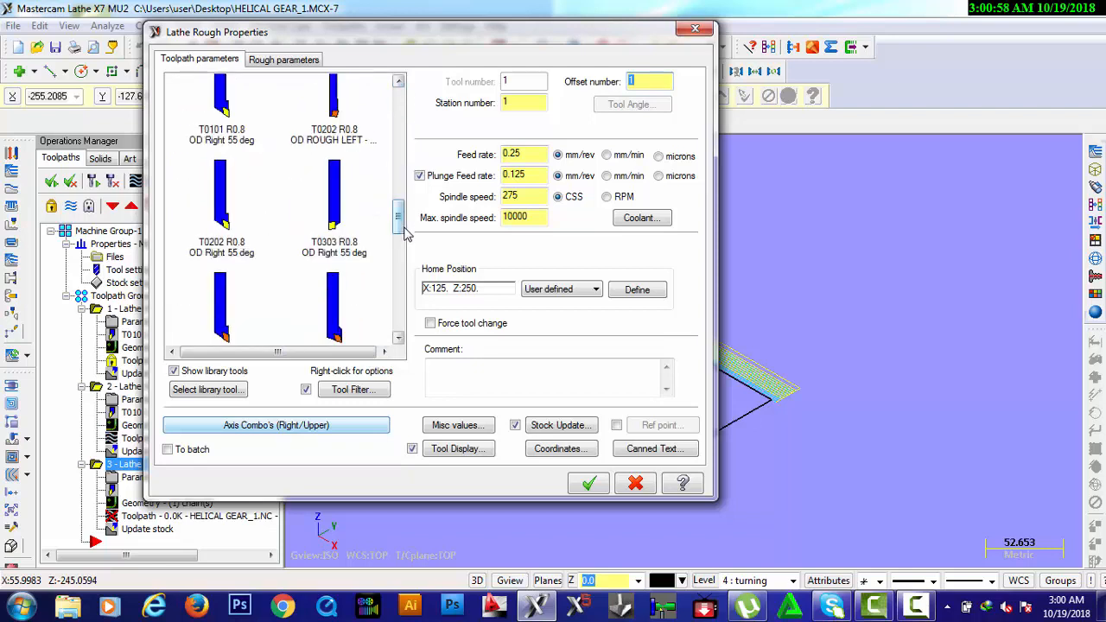
scroll(406, 235, down, 3)
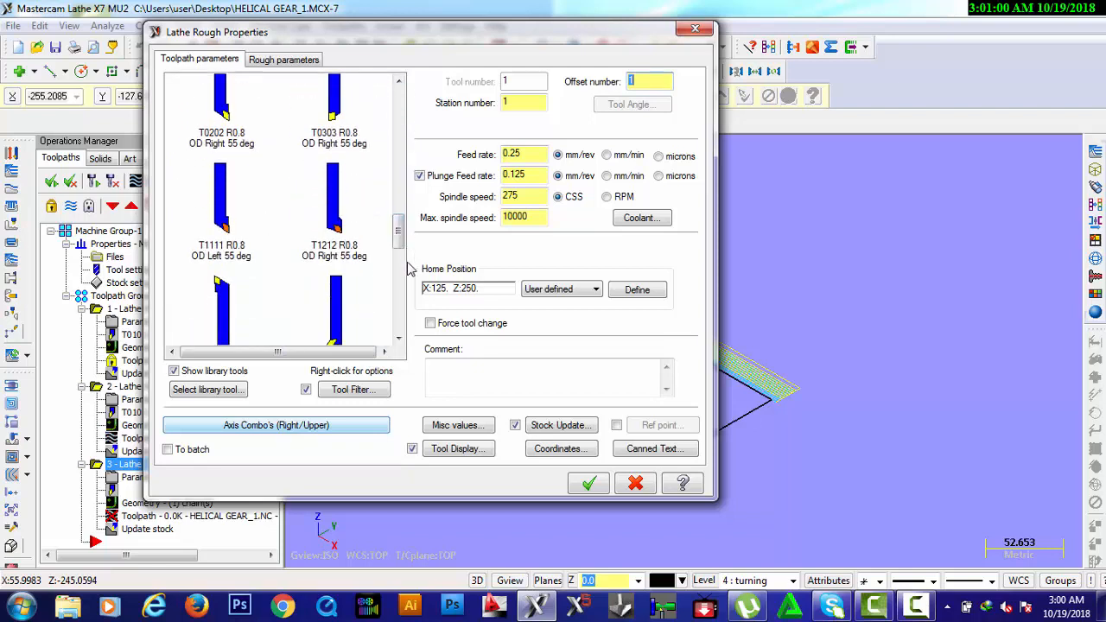
scroll(397, 251, down, 3)
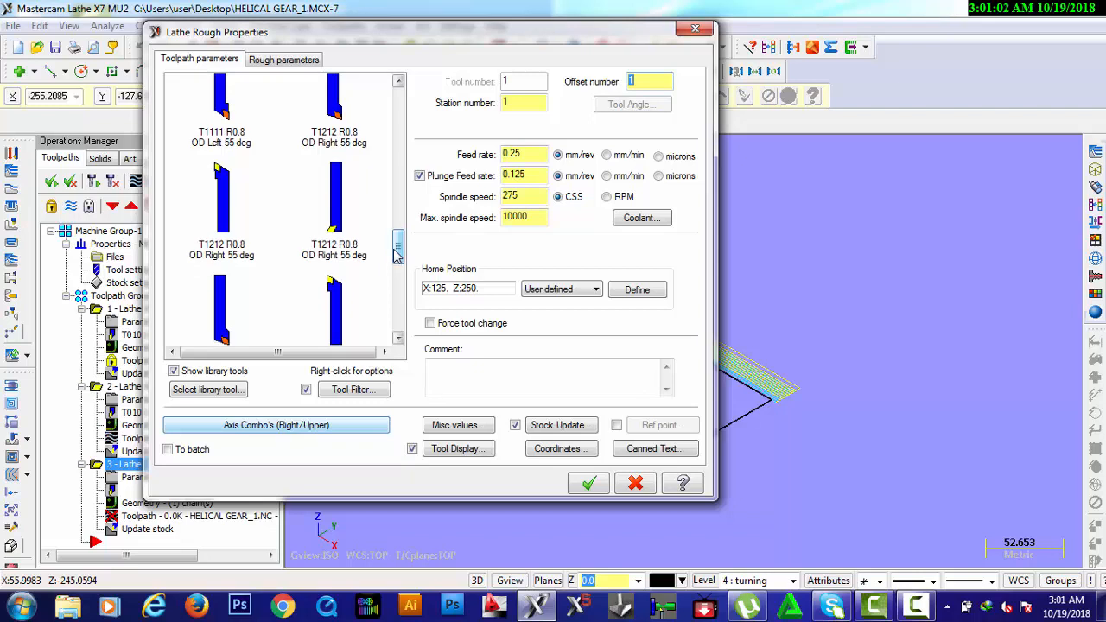
drag(397, 251, 411, 132)
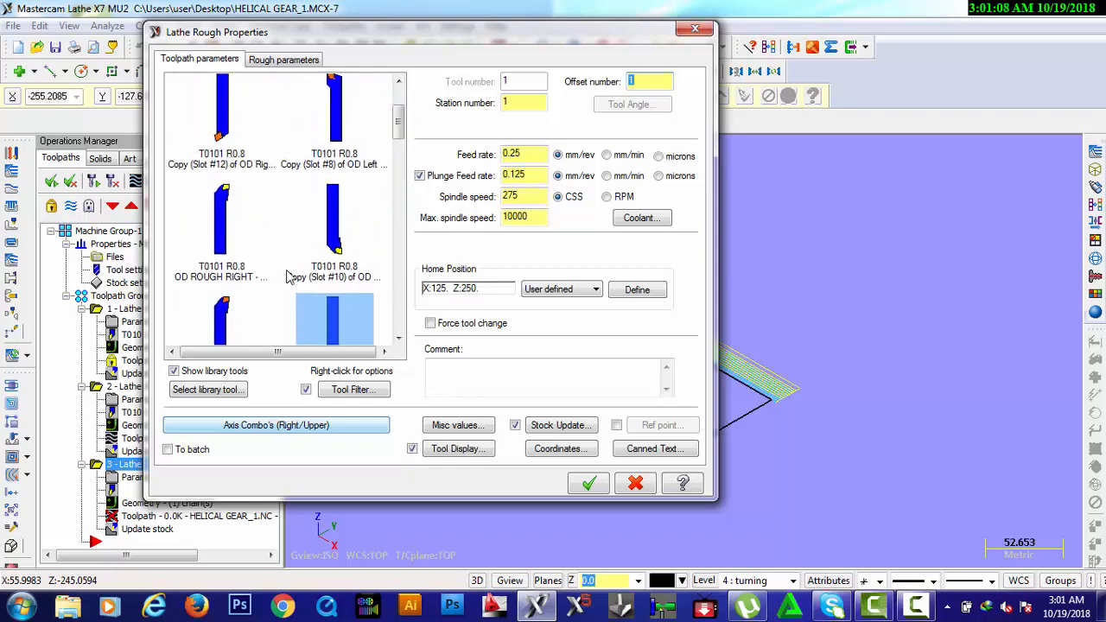
Step: Load the lathe_mm.tooldb library from the shared mcamx7 Mill Turn tools folder and pick its T0101 OD ROUGH RIGHT - 80 DEG tool
click(222, 390)
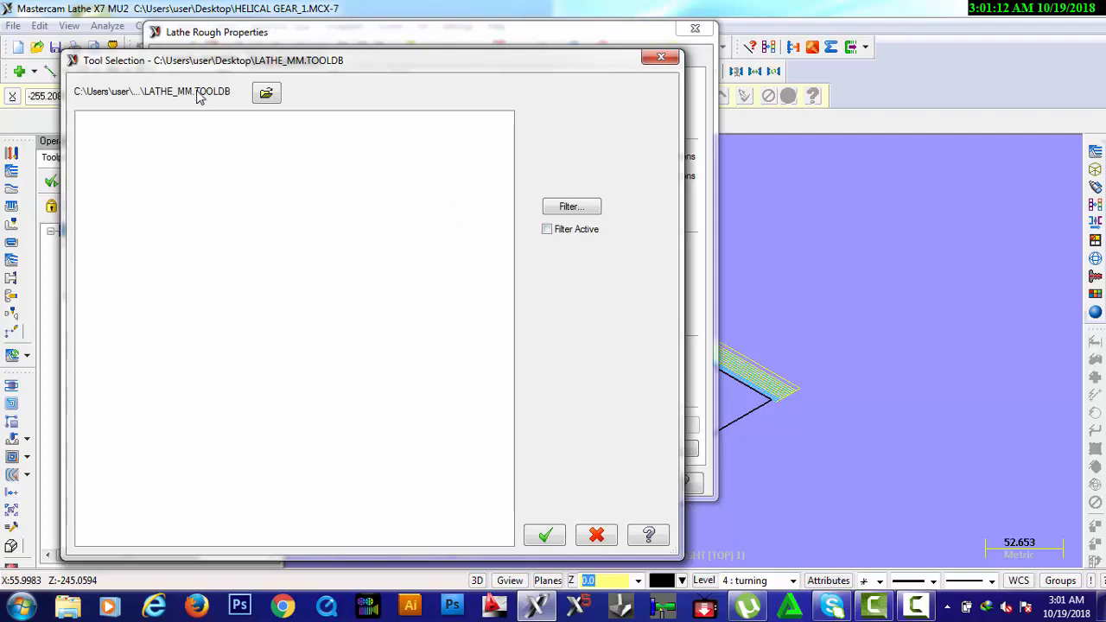
click(266, 92)
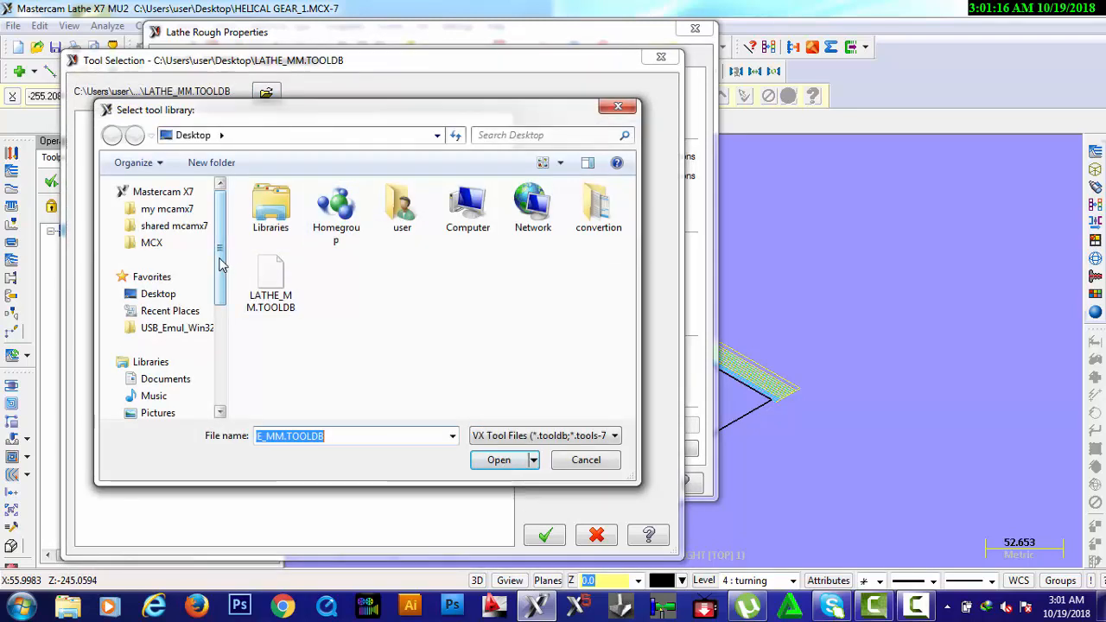
click(179, 227)
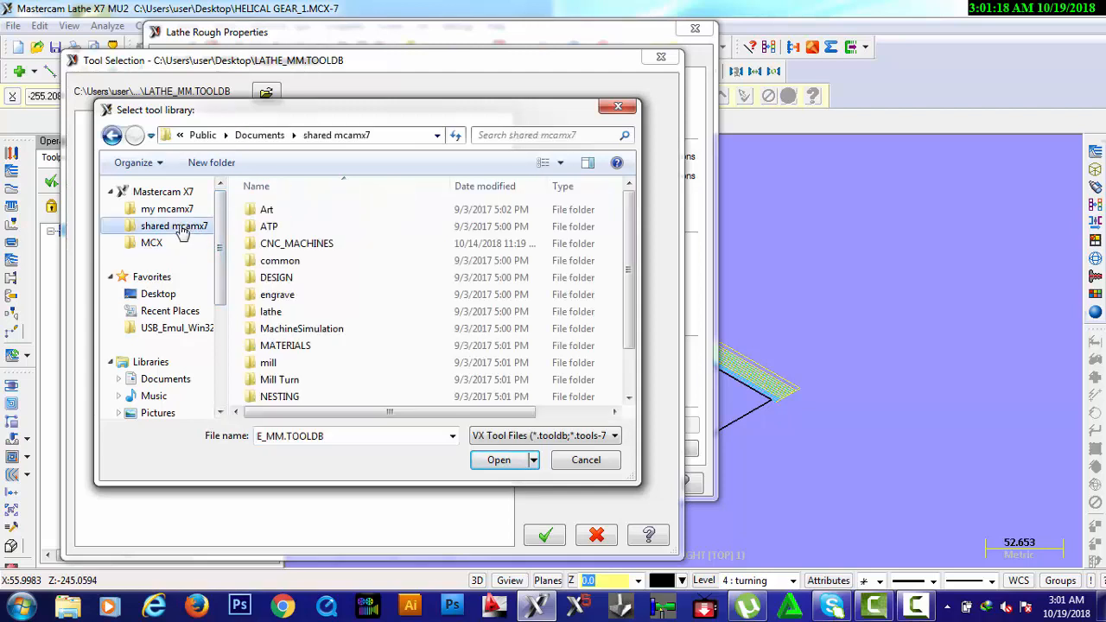
double_click(298, 382)
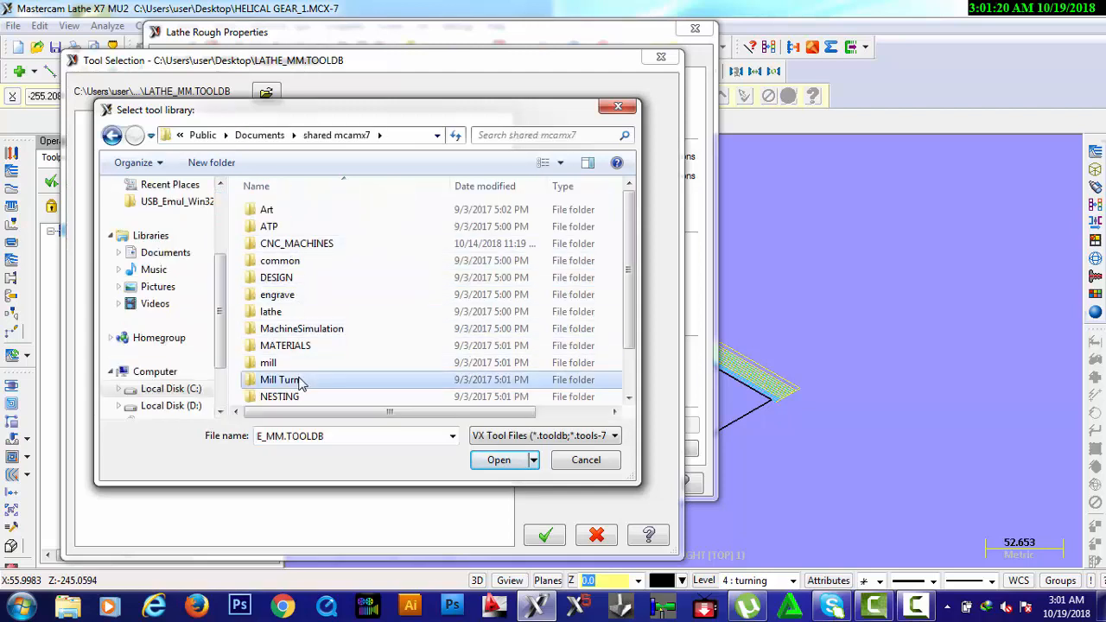
double_click(265, 241)
scroll(278, 249, down, 10)
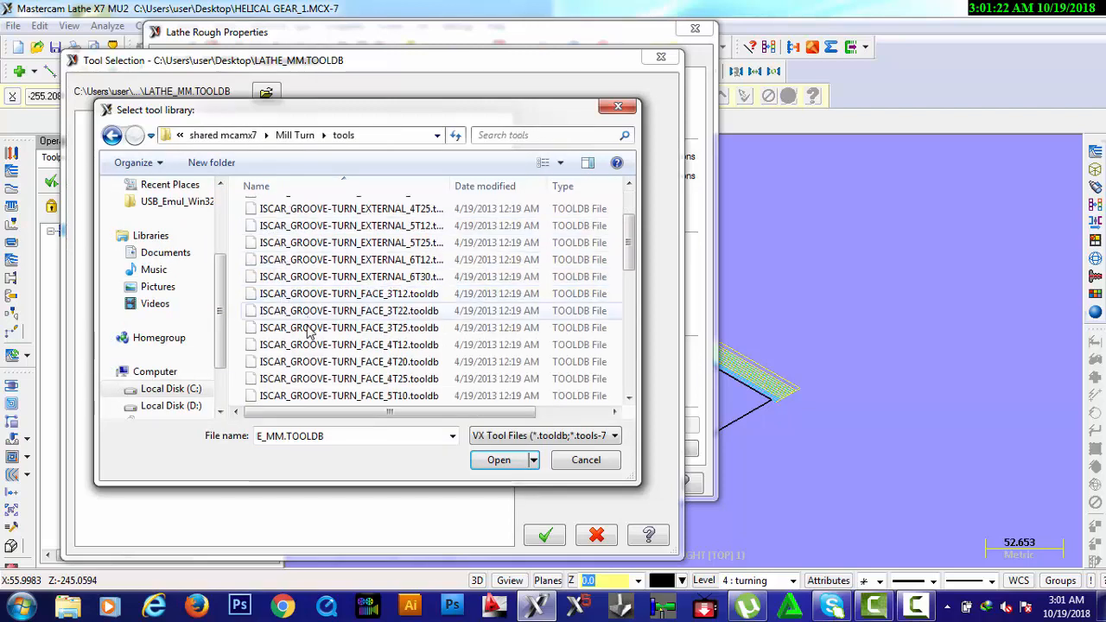
click(305, 381)
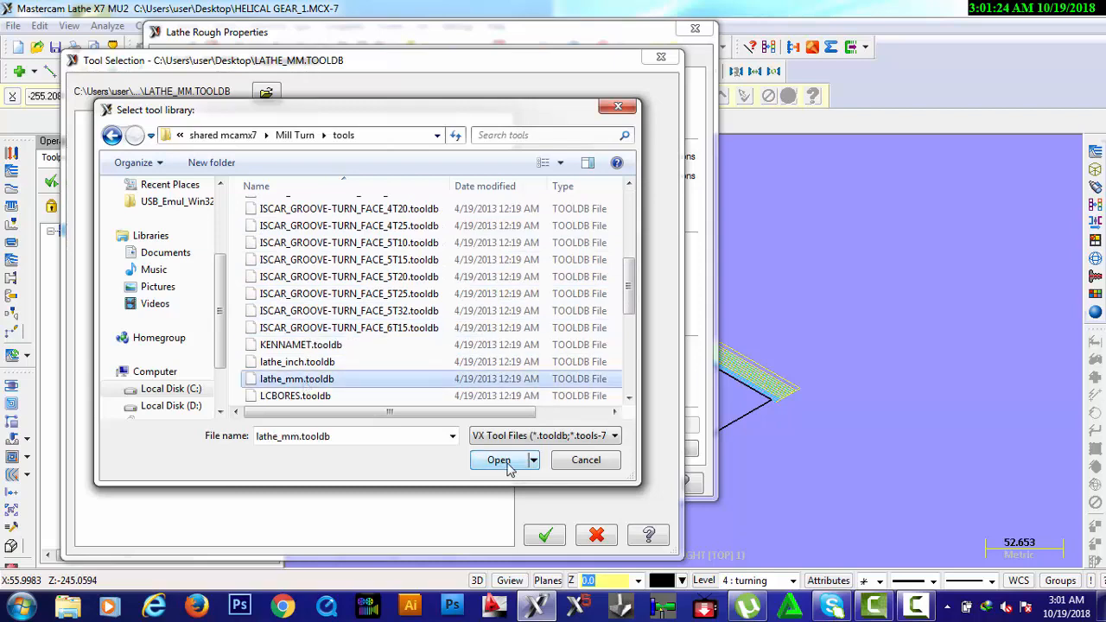
click(508, 464)
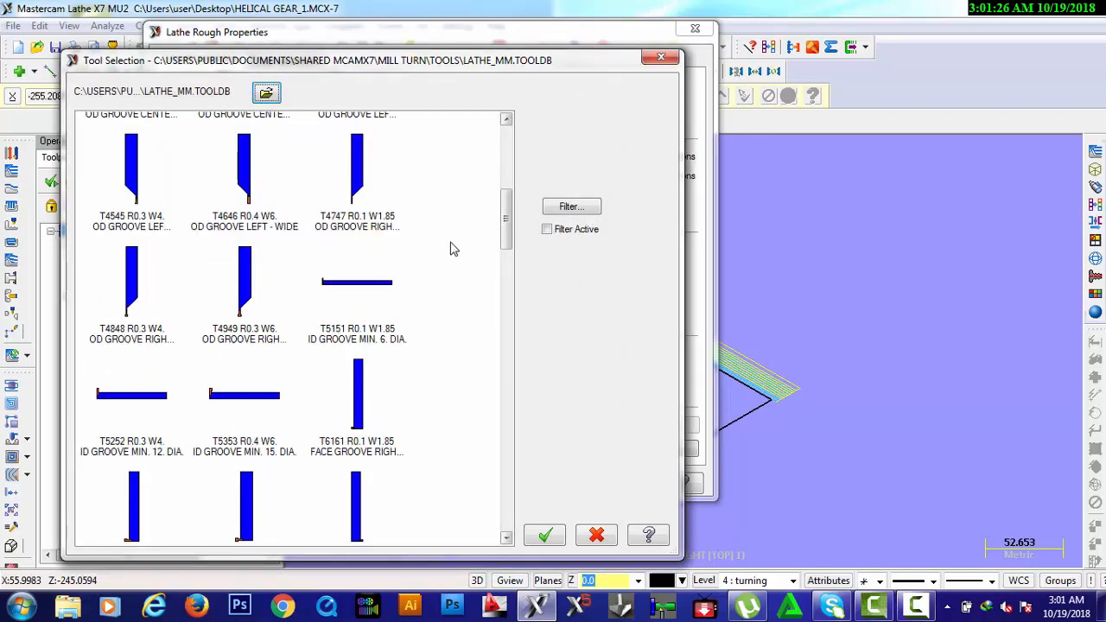
drag(508, 218, 510, 151)
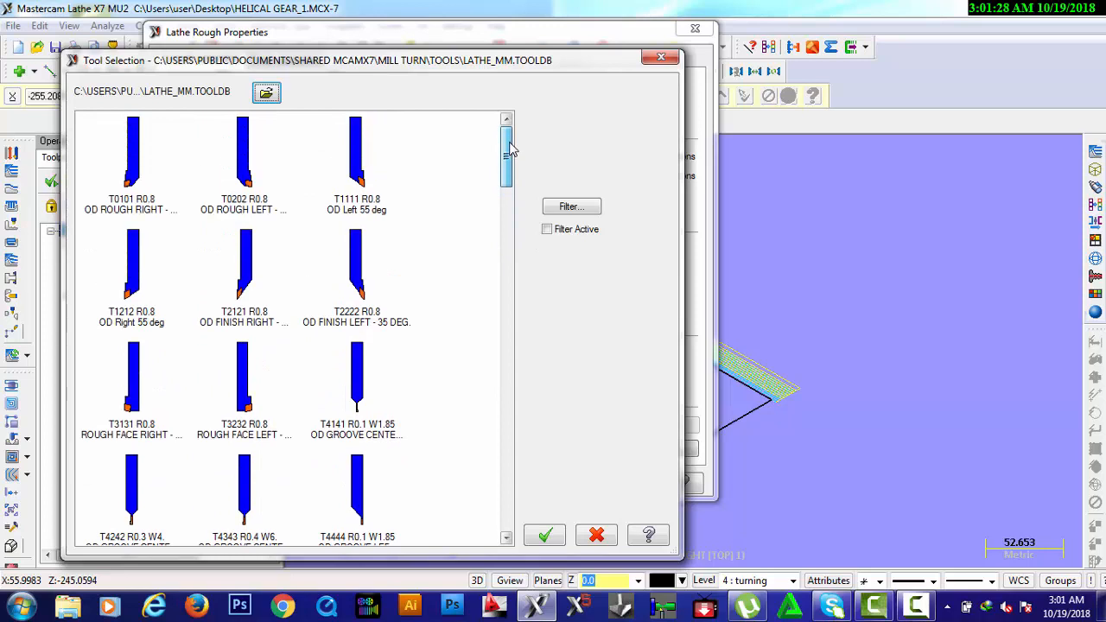
double_click(148, 168)
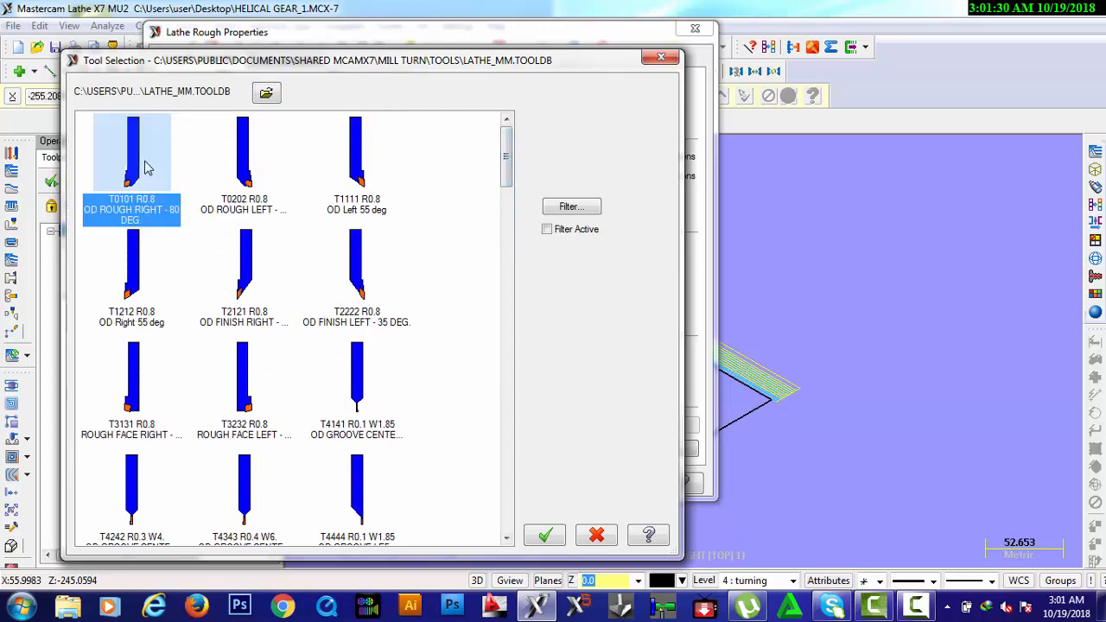
Step: Accept the chosen tool and generate the third lathe rough toolpath on the central gear section
click(617, 339)
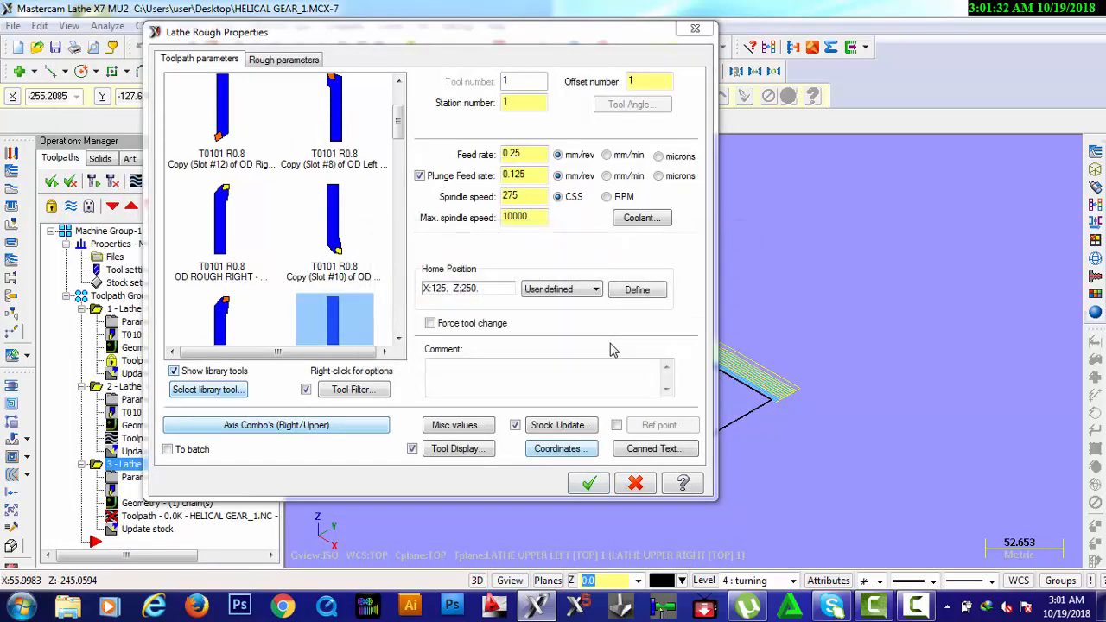
click(588, 483)
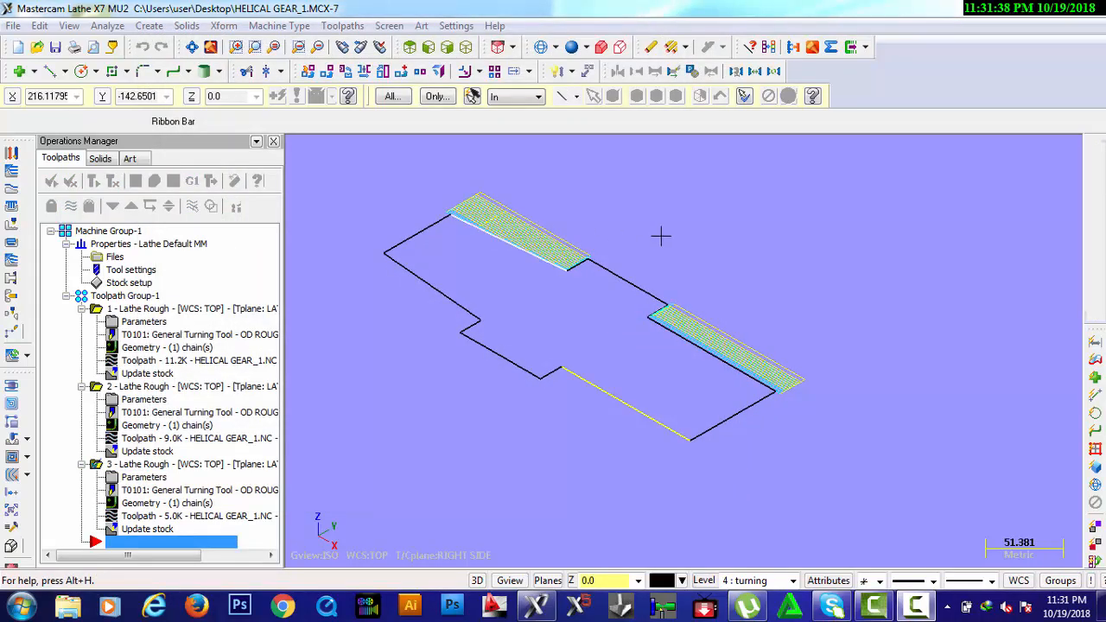
Step: Backplot the first lathe rough operation to examine its tool motion, and close the backplot
click(97, 311)
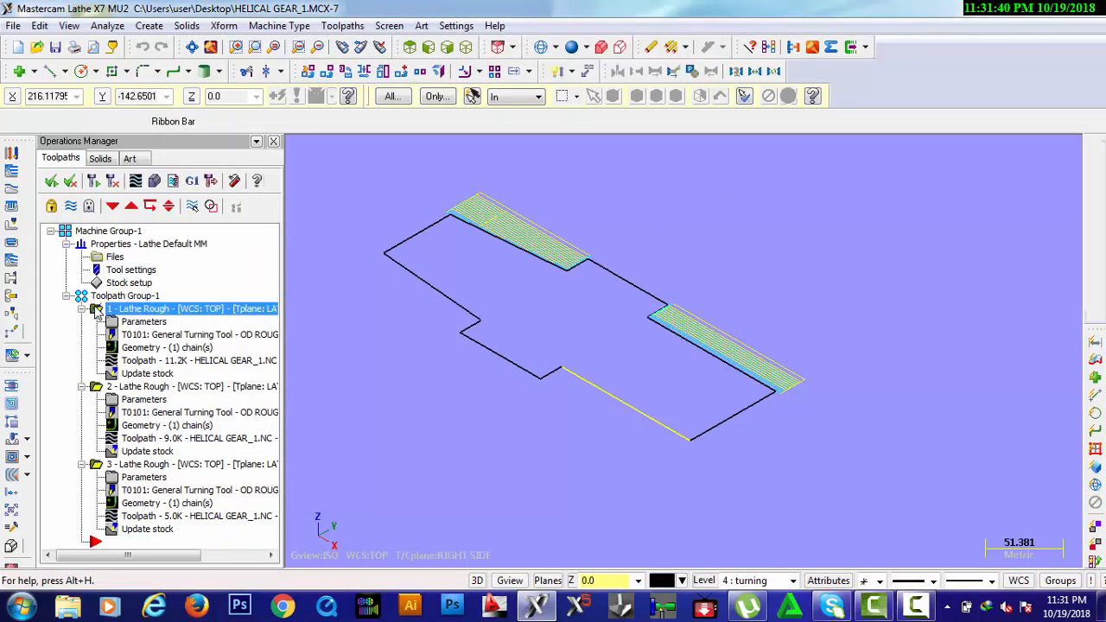
click(135, 182)
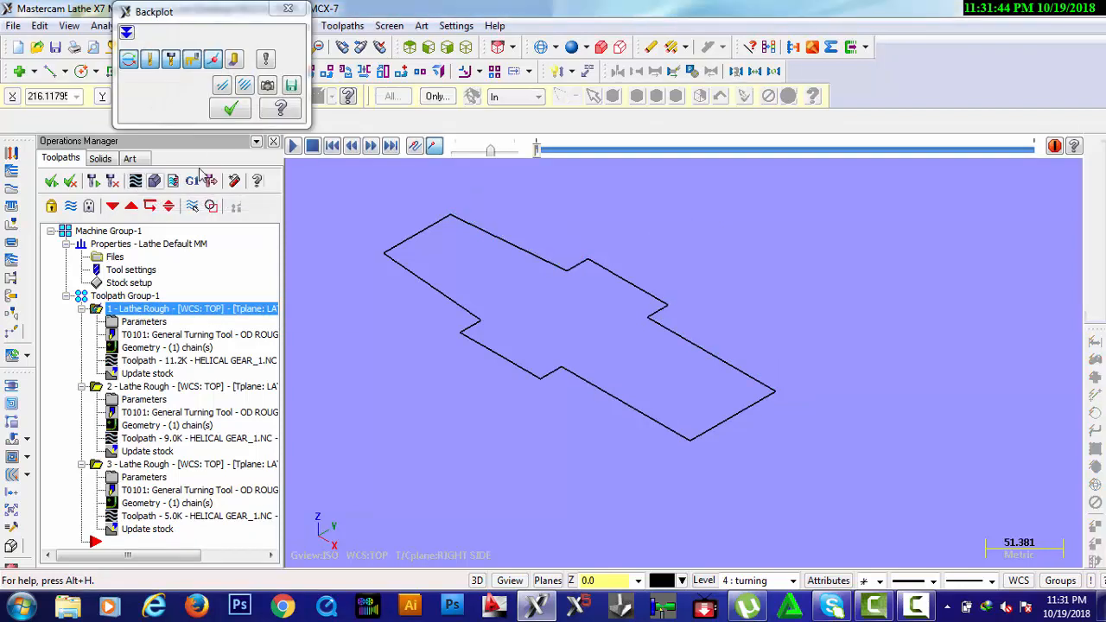
click(292, 146)
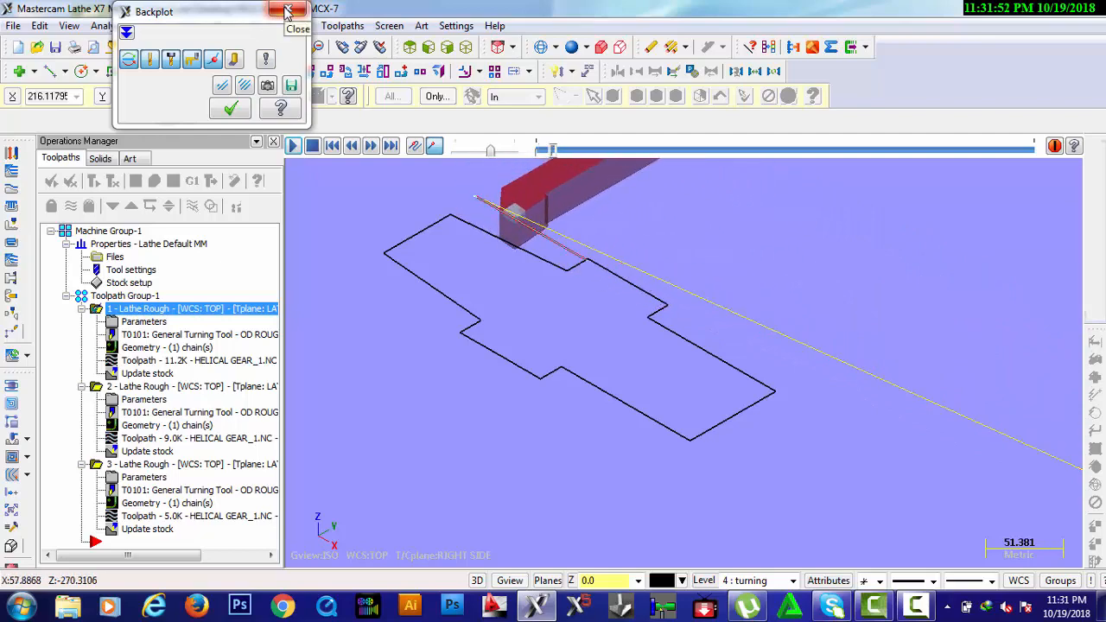
click(287, 10)
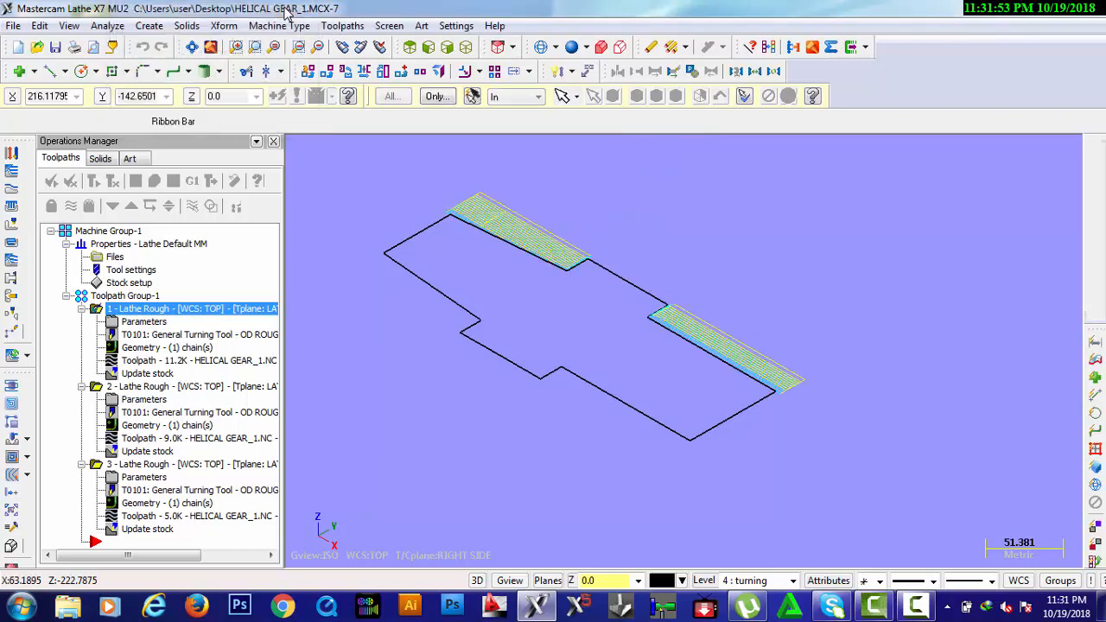
Step: Copy the first lathe rough operation and paste the copy at the end of the operations list
right_click(139, 313)
click(178, 225)
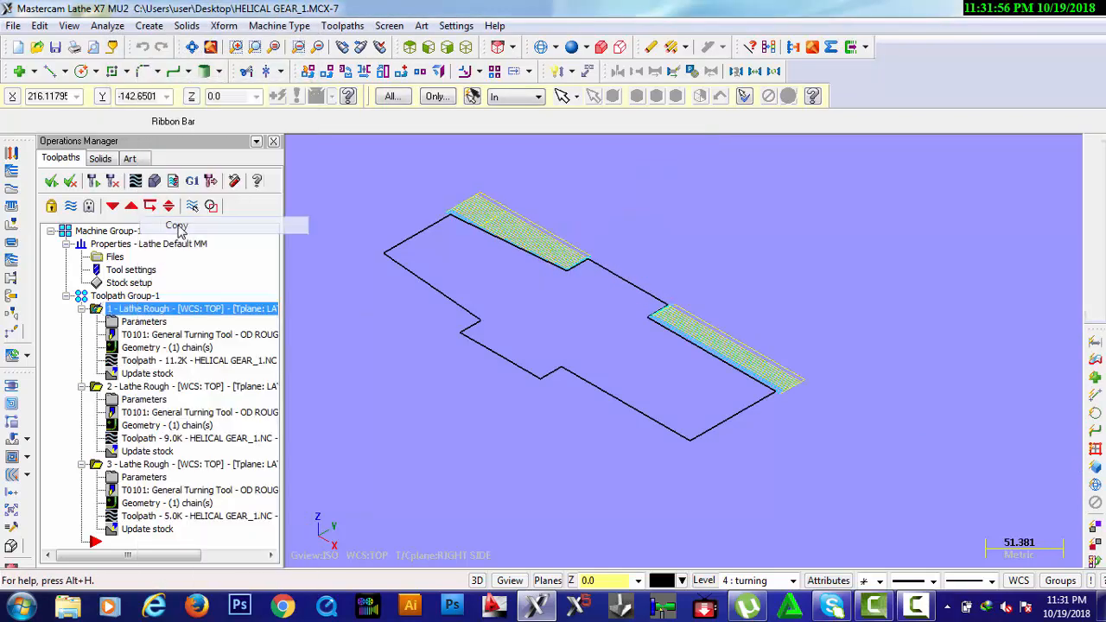
drag(115, 556, 73, 557)
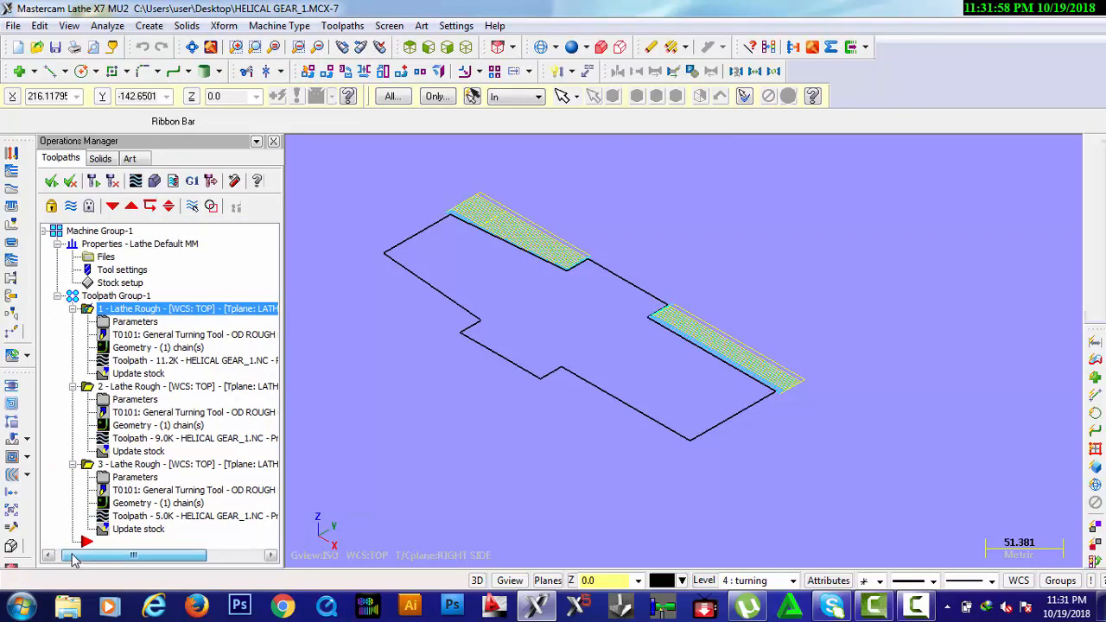
click(98, 544)
right_click(101, 546)
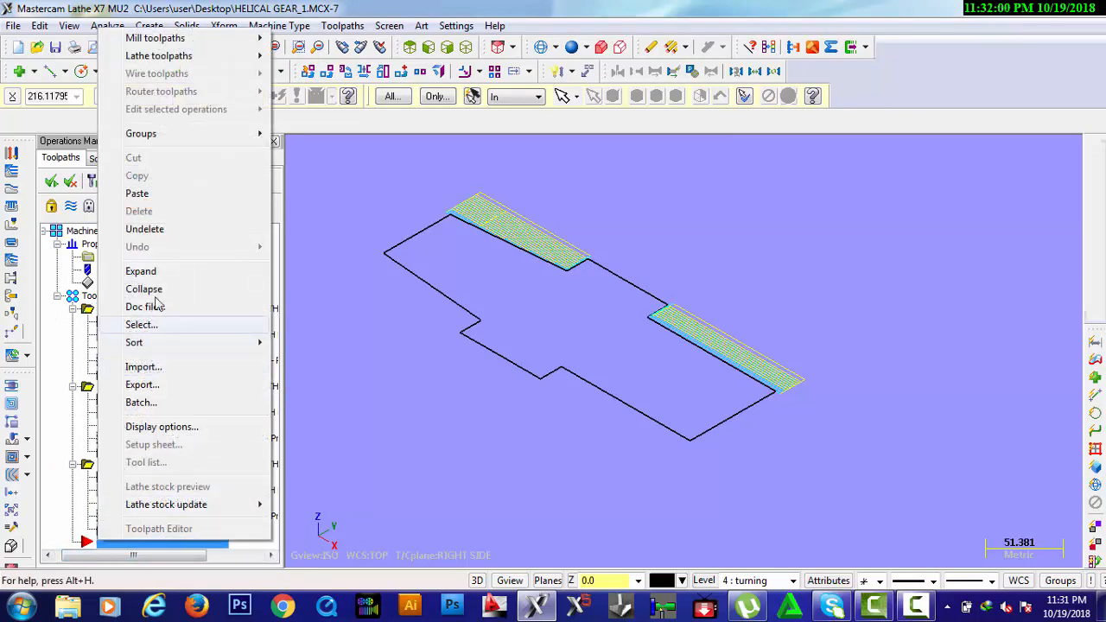
click(152, 197)
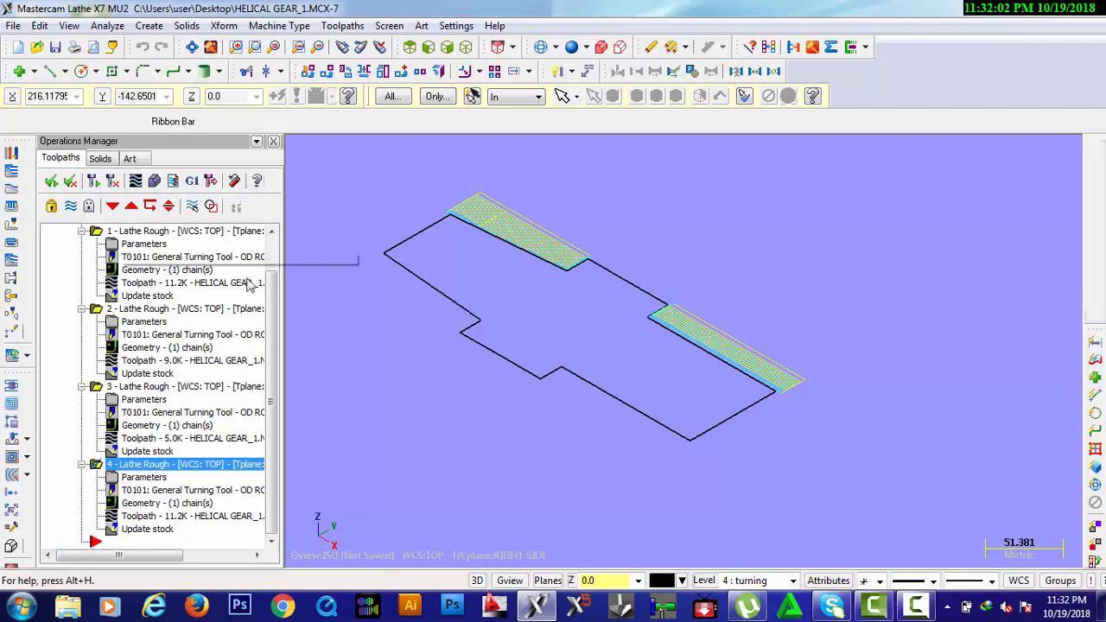
Step: Delete the original first lathe rough operation from the toolpath group and confirm the deletion
drag(270, 318, 270, 281)
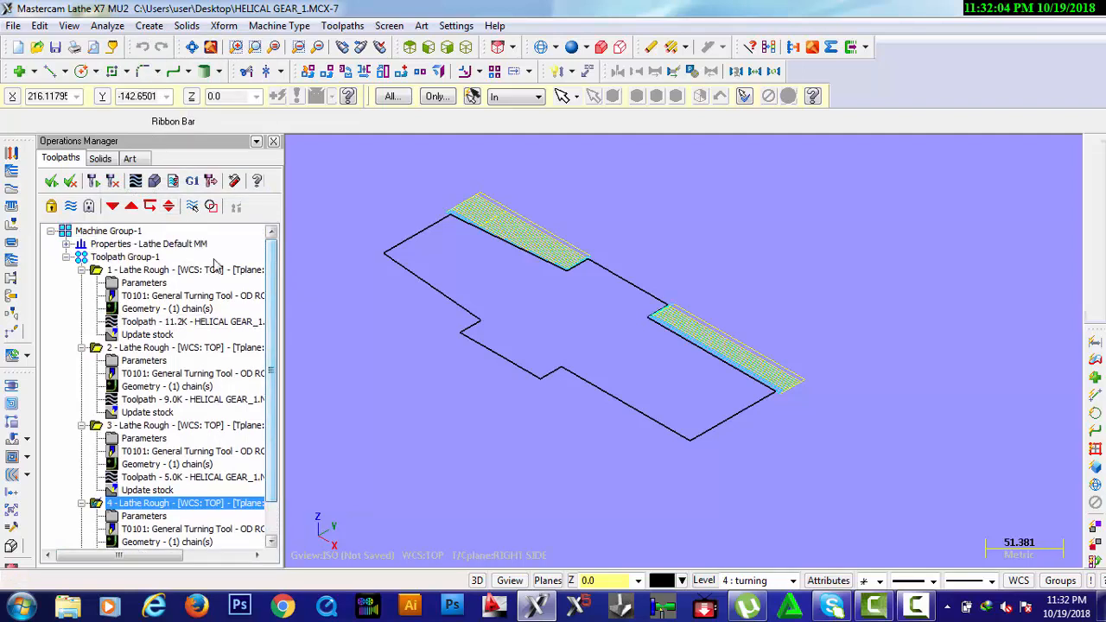
right_click(98, 270)
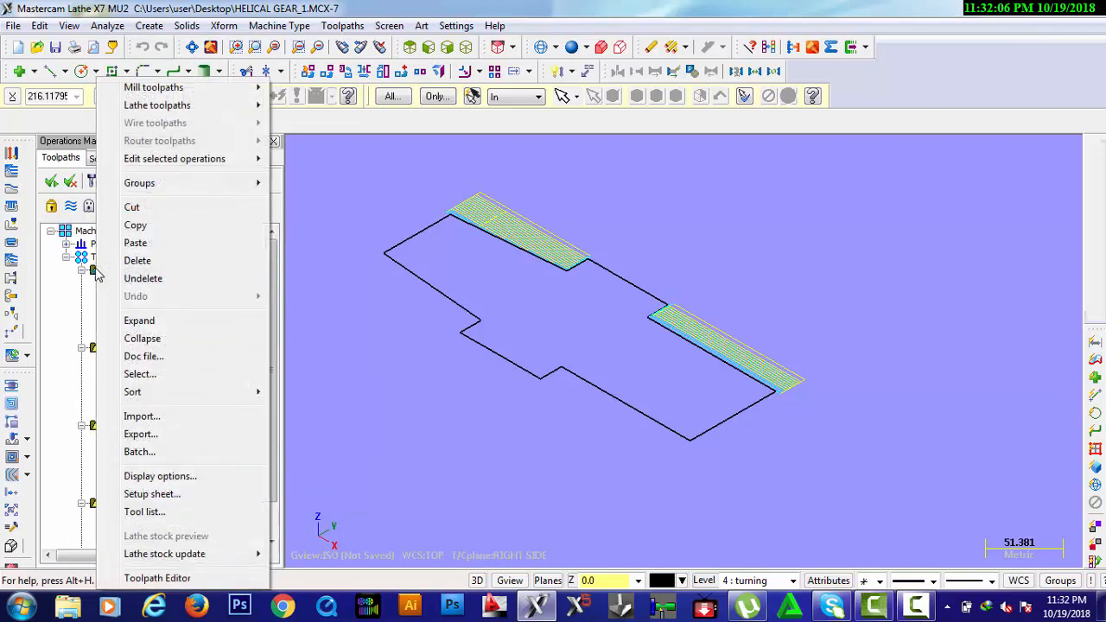
click(159, 257)
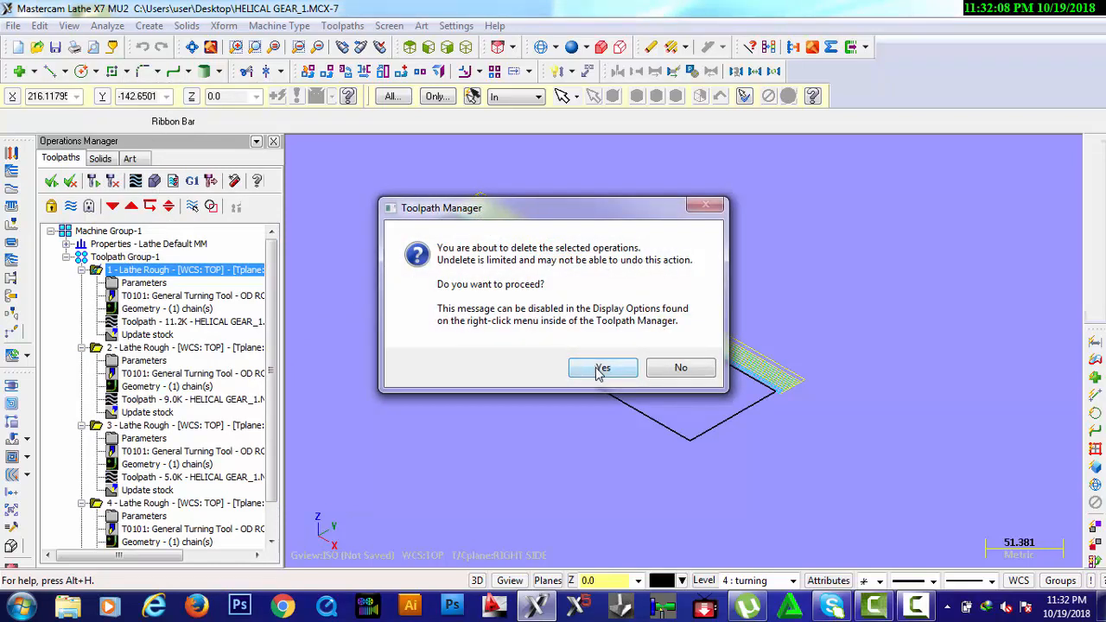
click(603, 368)
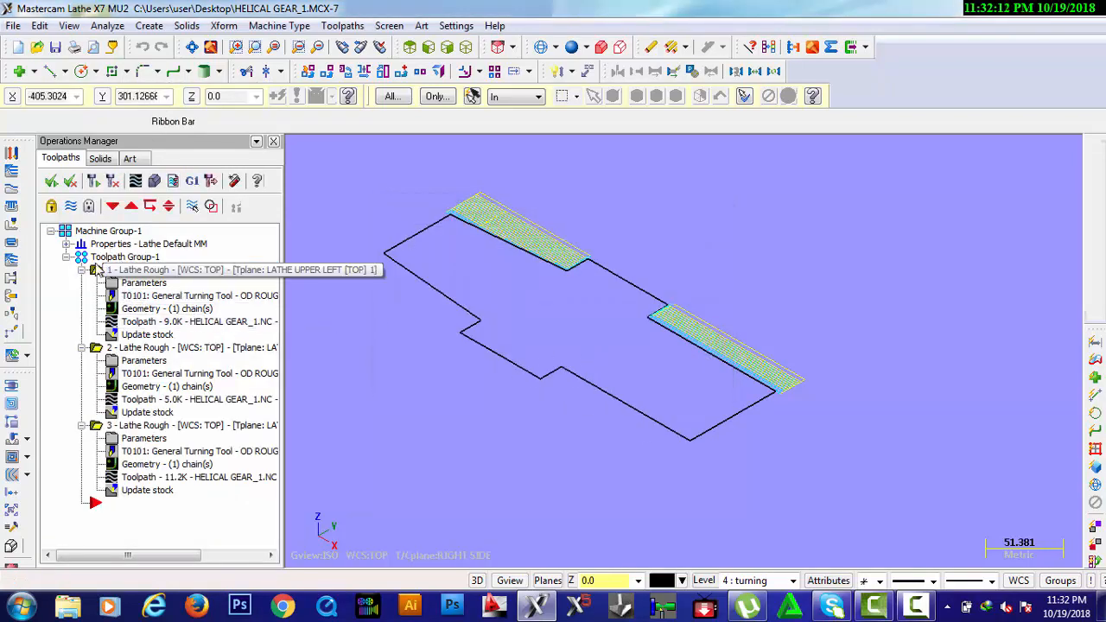
Step: Open the left spindle stock's properties from the machine group's stock setup
click(67, 244)
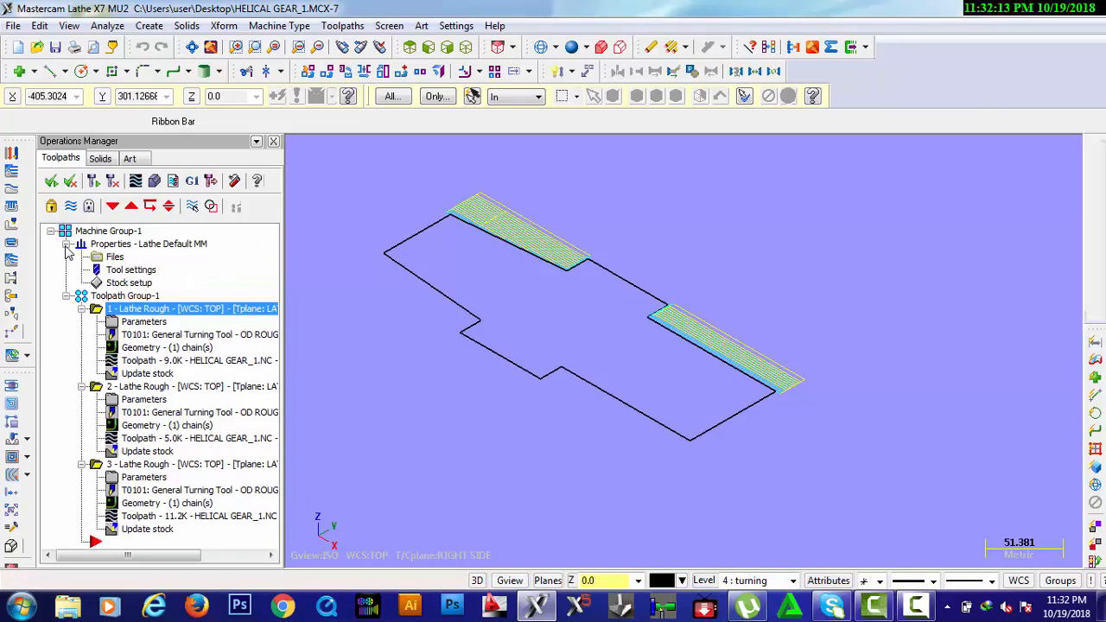
click(121, 283)
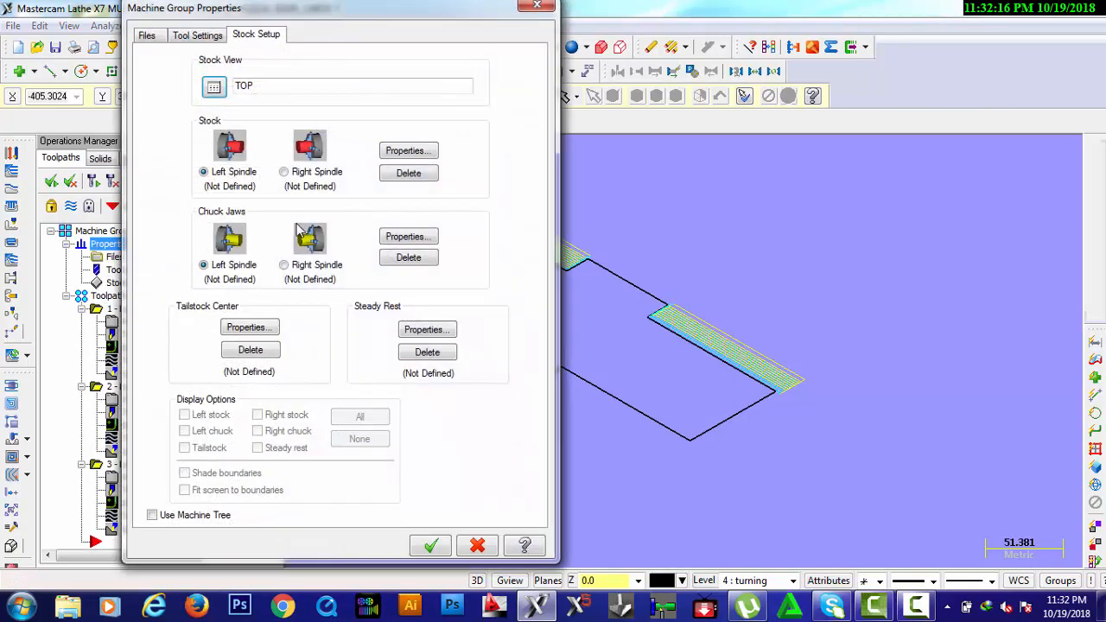
click(407, 152)
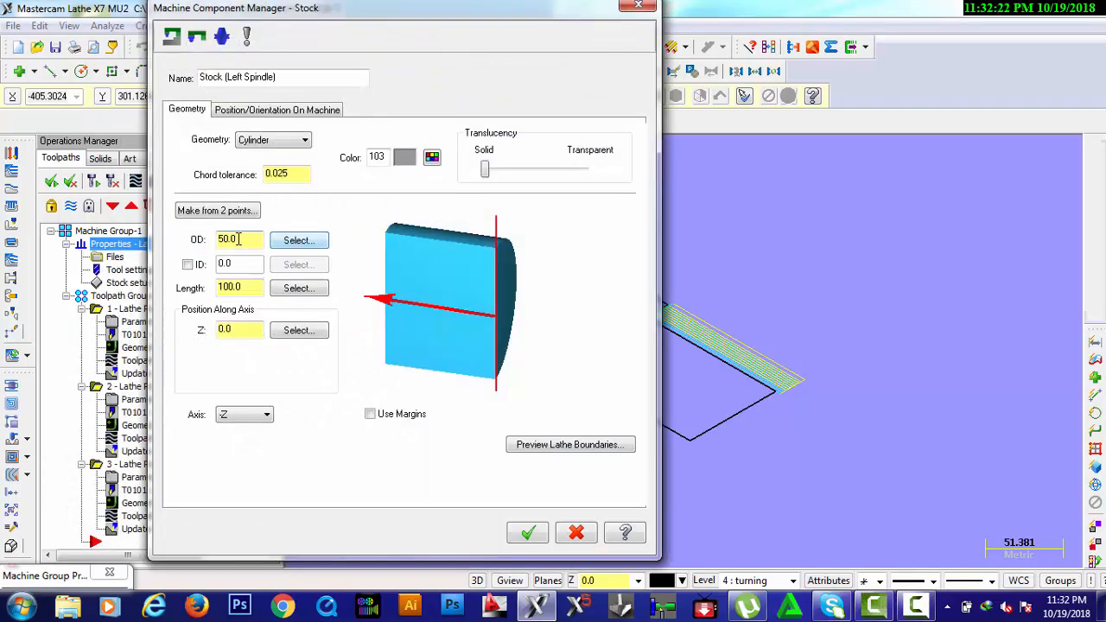
Step: Try to take the cylinder stock's OD from a picked point near the gear section, with level 3 (2nd) shown
click(298, 240)
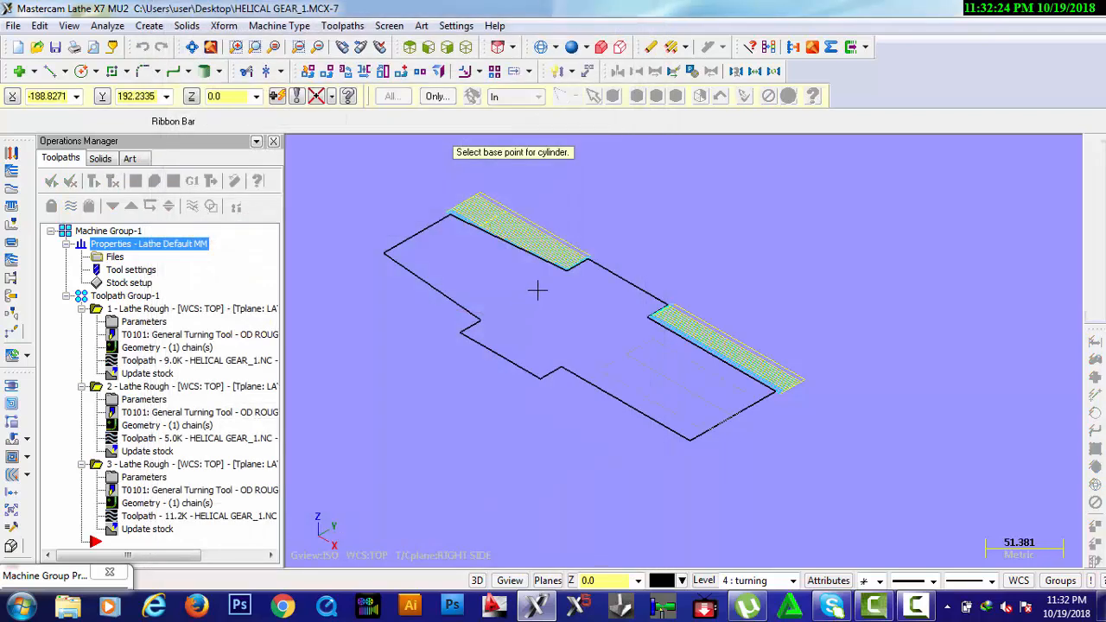
scroll(574, 276, up, 2)
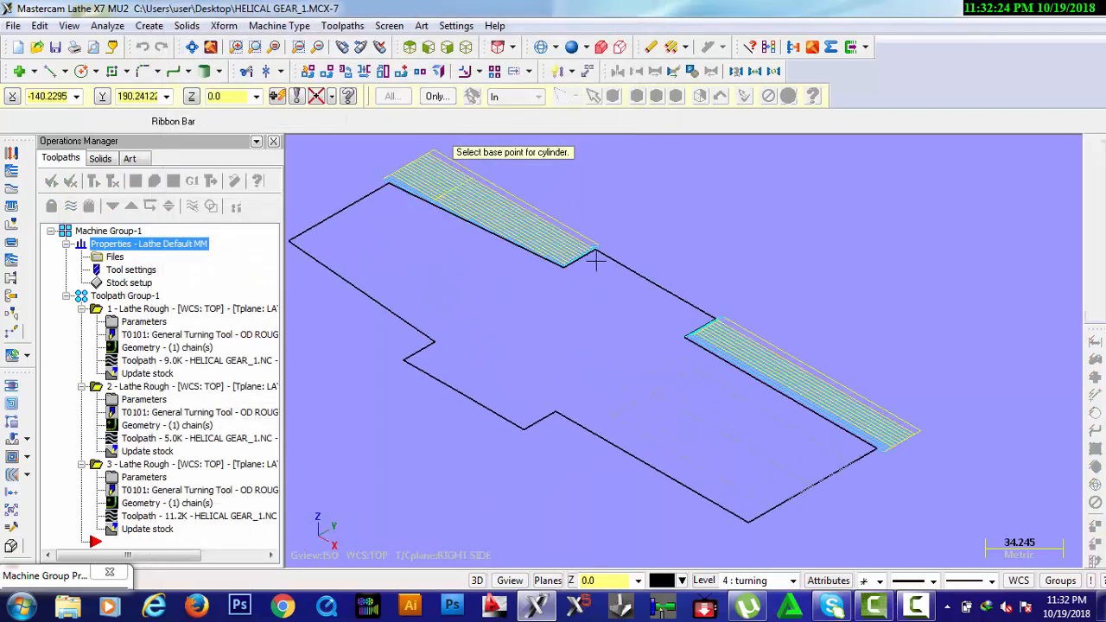
click(332, 97)
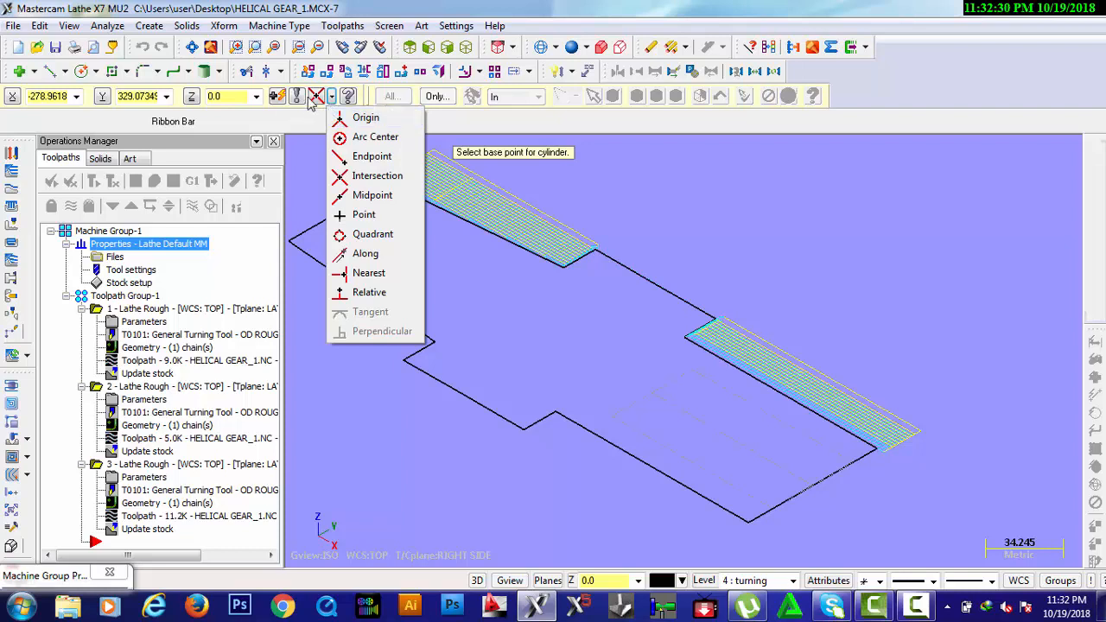
click(536, 251)
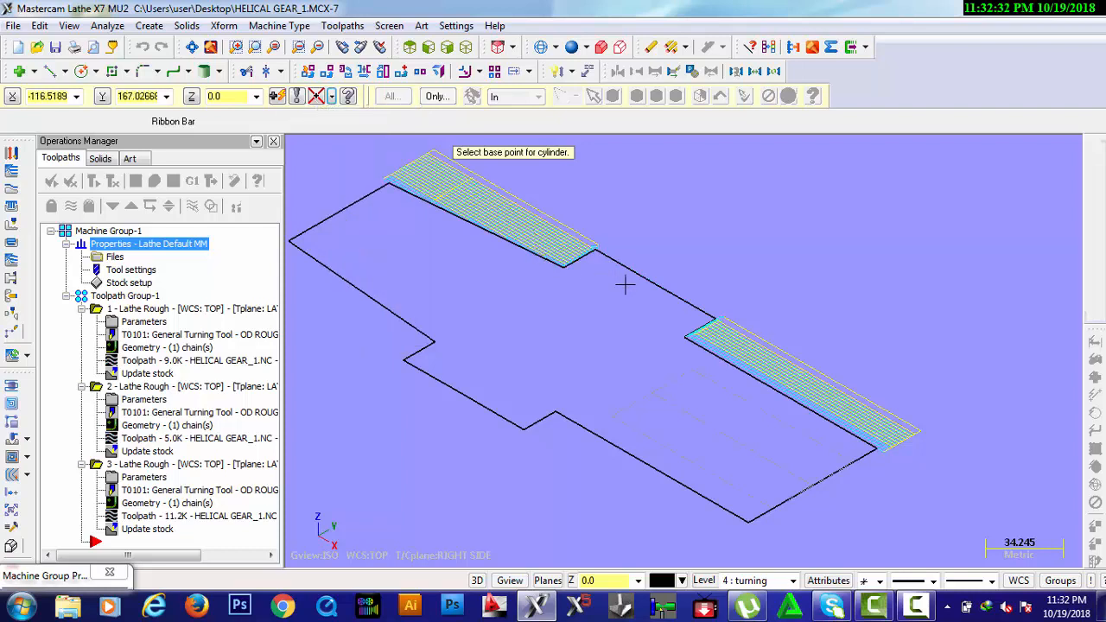
scroll(632, 267, up, 2)
scroll(627, 261, down, 3)
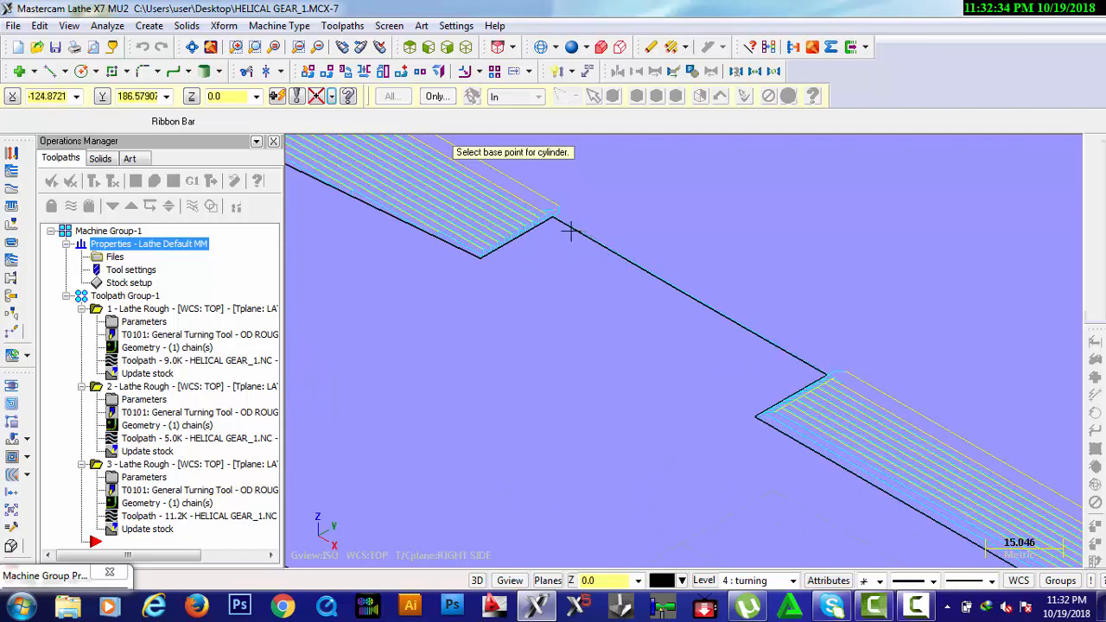
scroll(623, 268, up, 2)
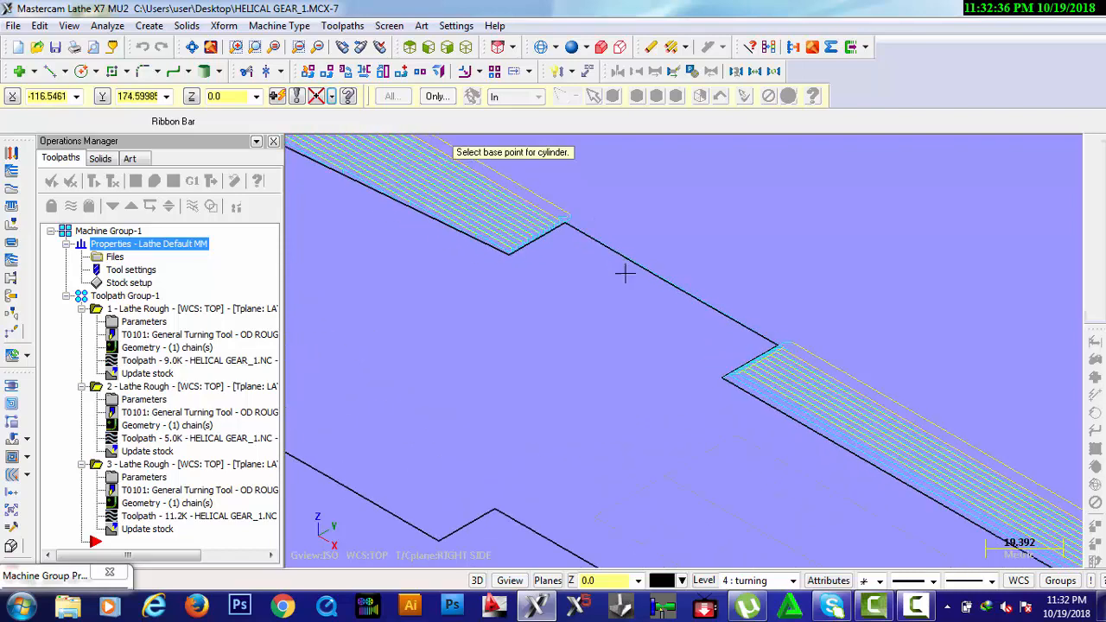
scroll(627, 272, down, 4)
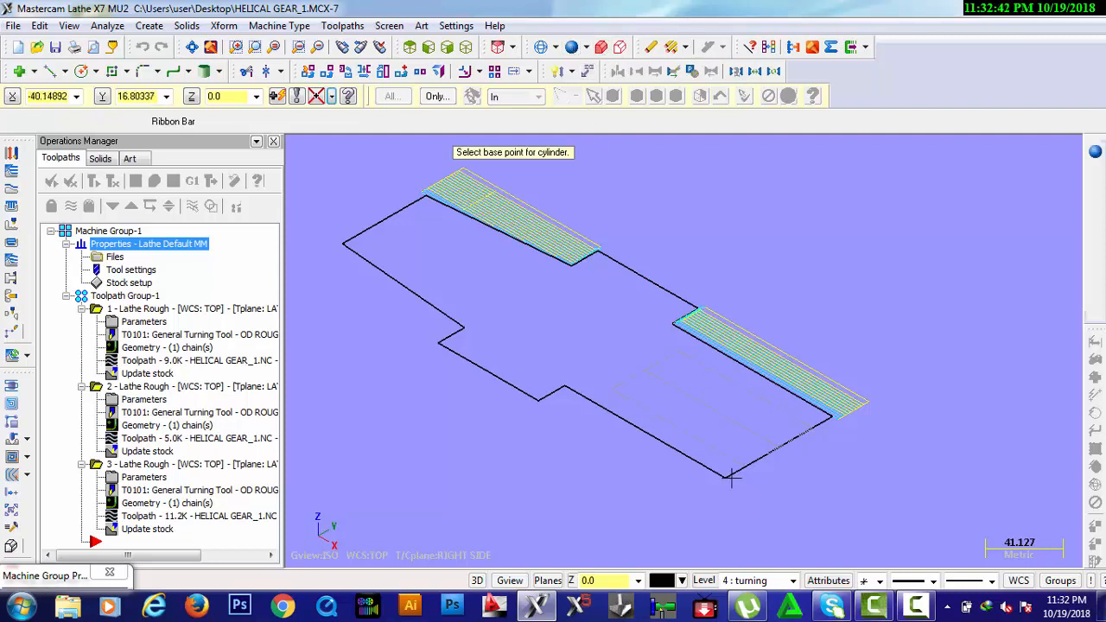
click(705, 580)
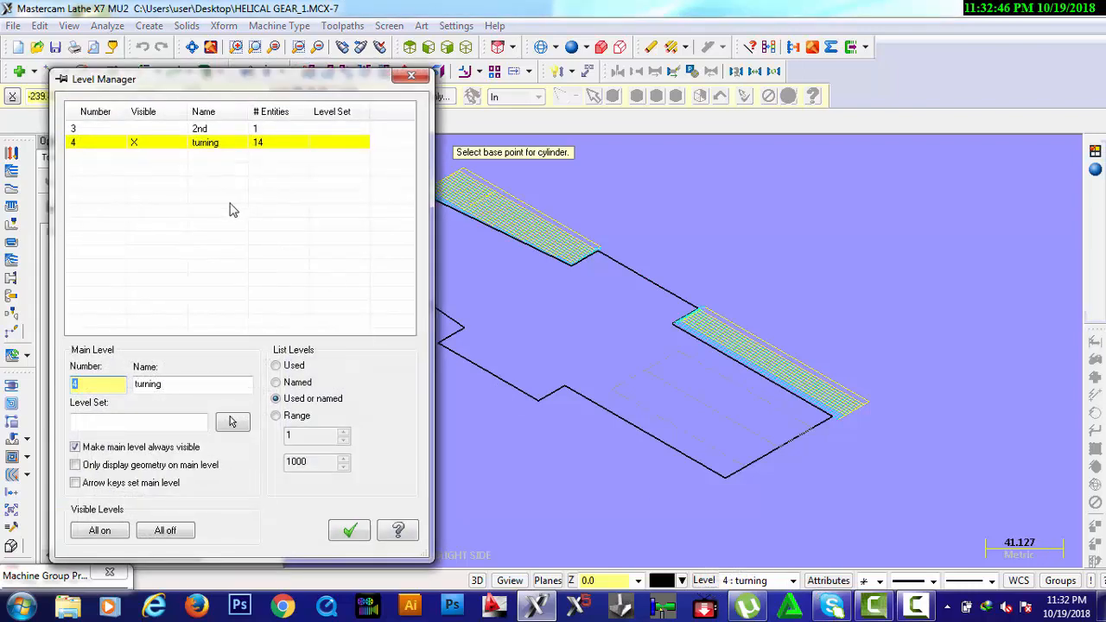
click(134, 129)
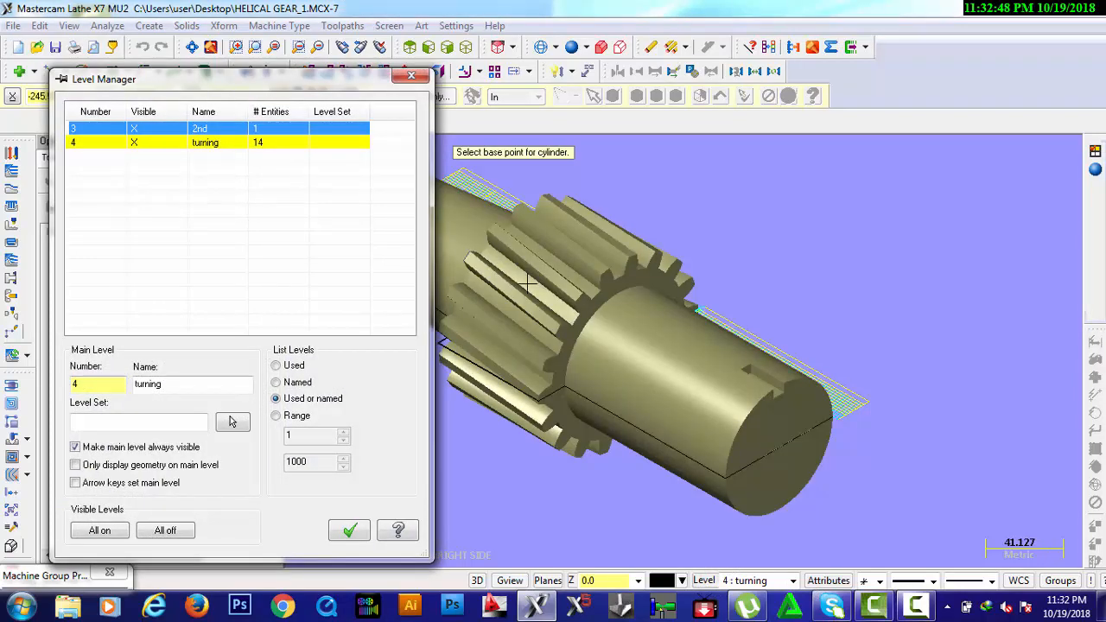
click(528, 213)
click(528, 213)
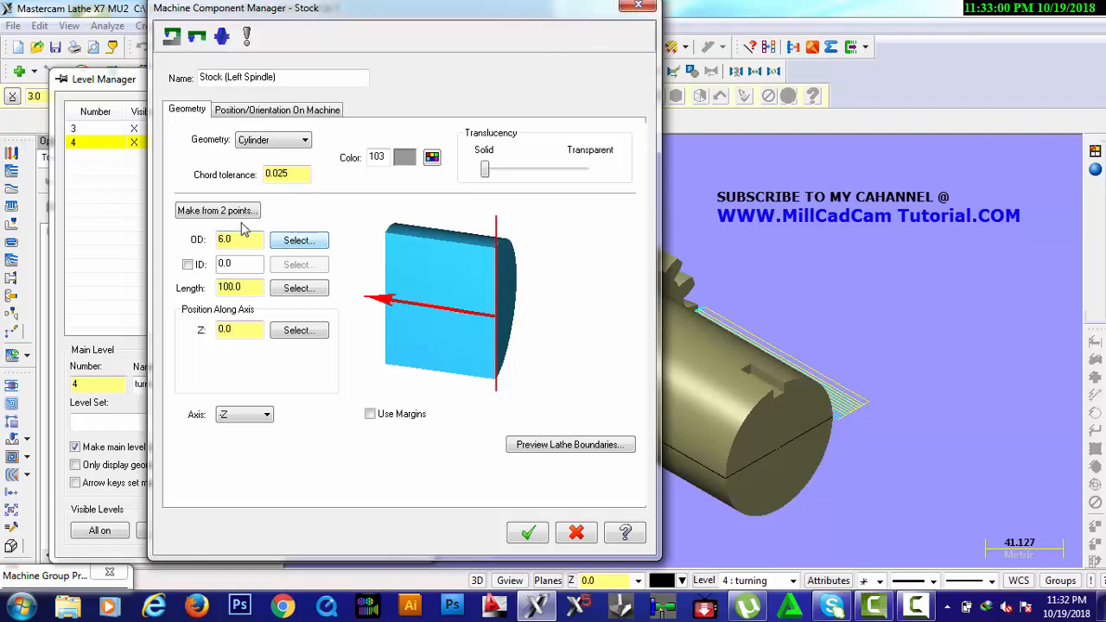
Step: With level 3 (2nd) hidden, repick the stock's OD from the lower outer corner of the gear section and trim it to 119
click(298, 242)
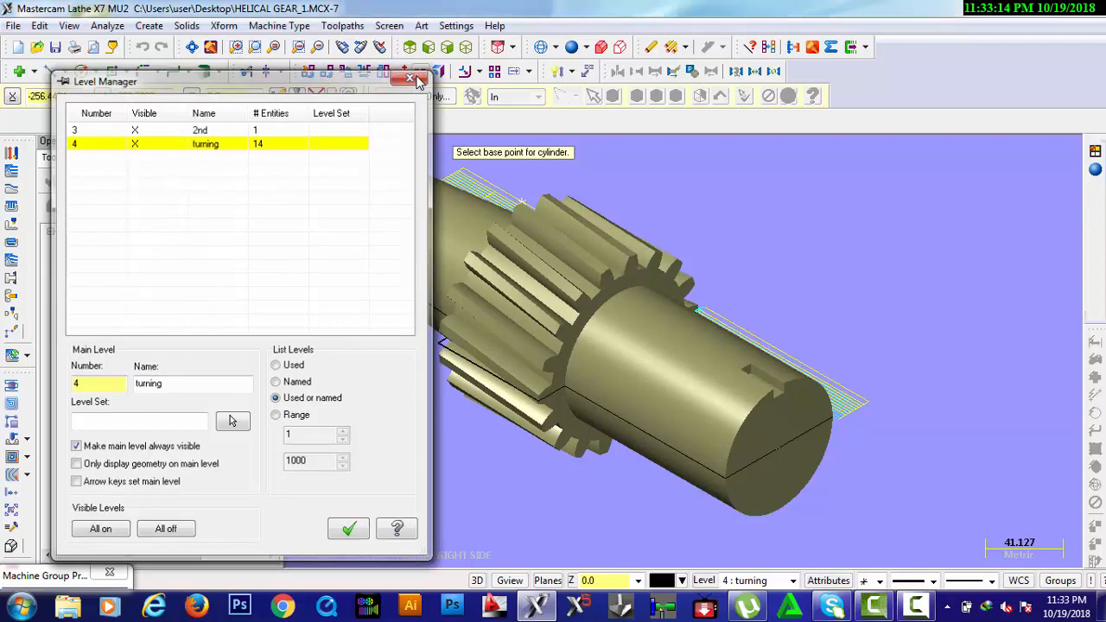
click(415, 77)
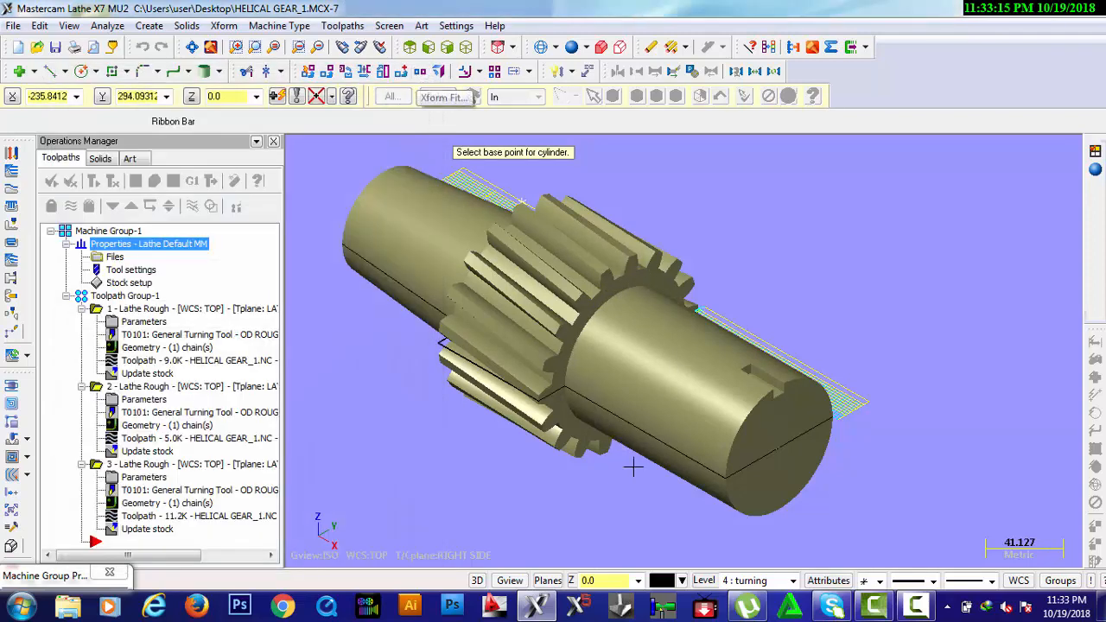
click(705, 581)
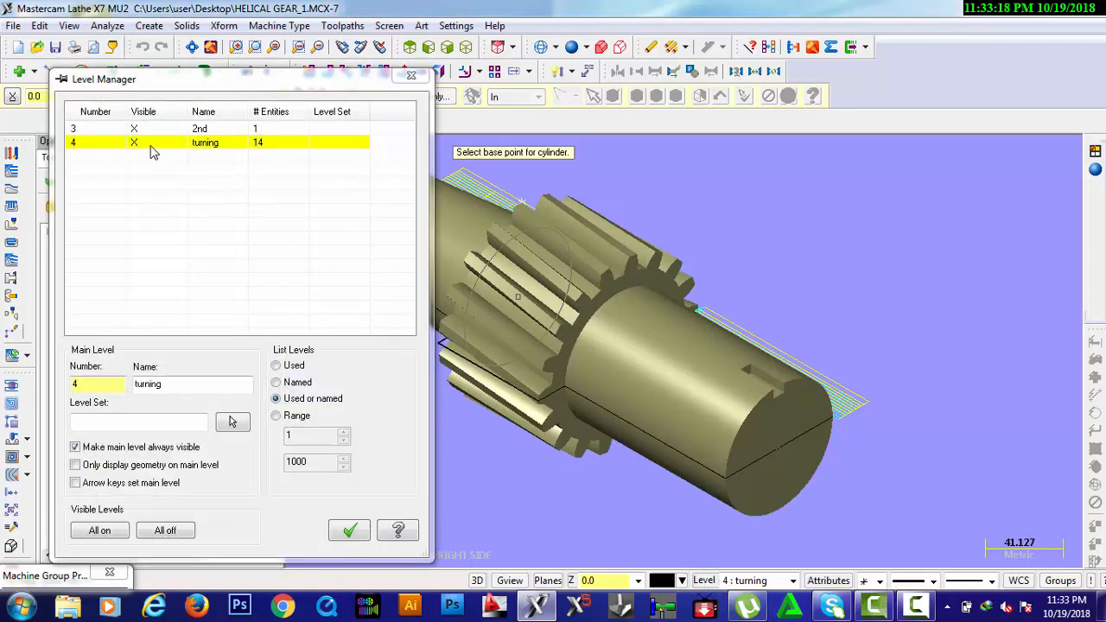
click(136, 130)
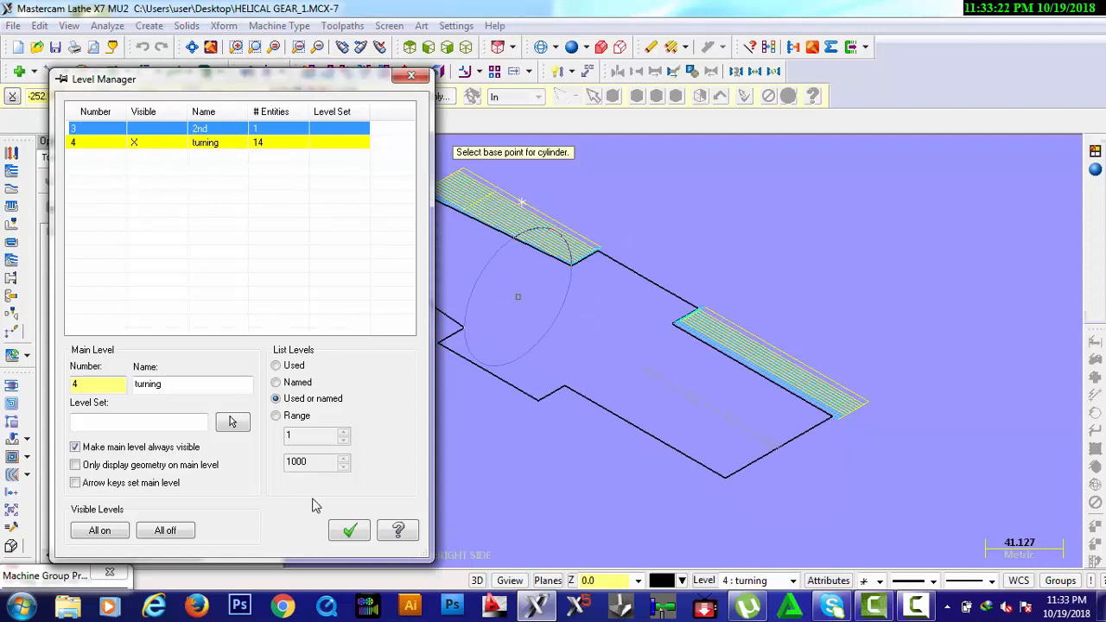
click(348, 532)
scroll(484, 259, up, 1)
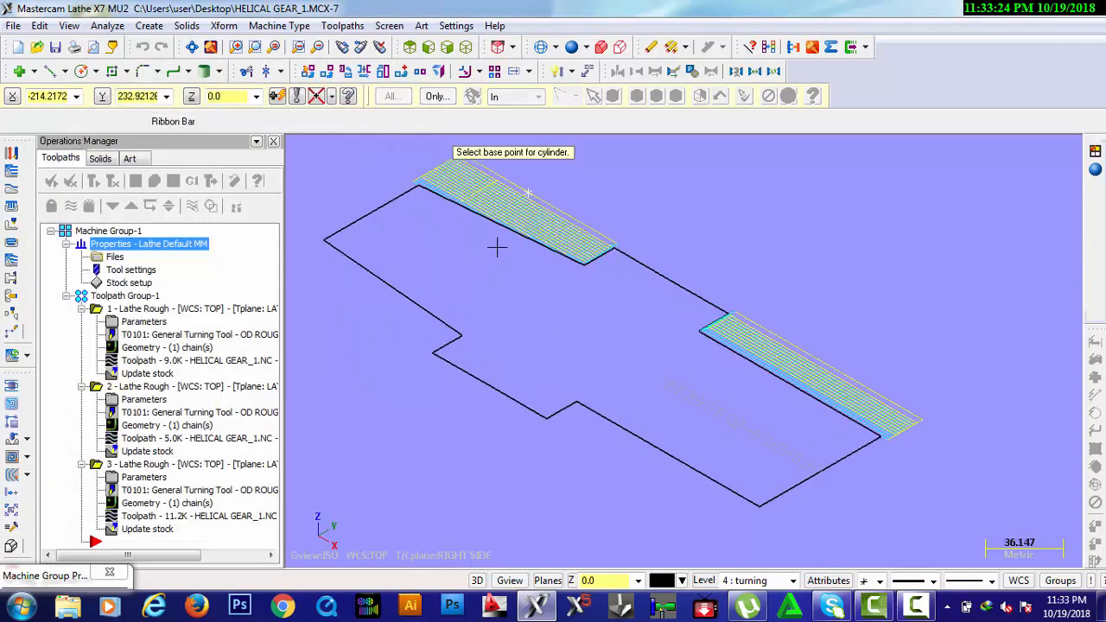
click(435, 356)
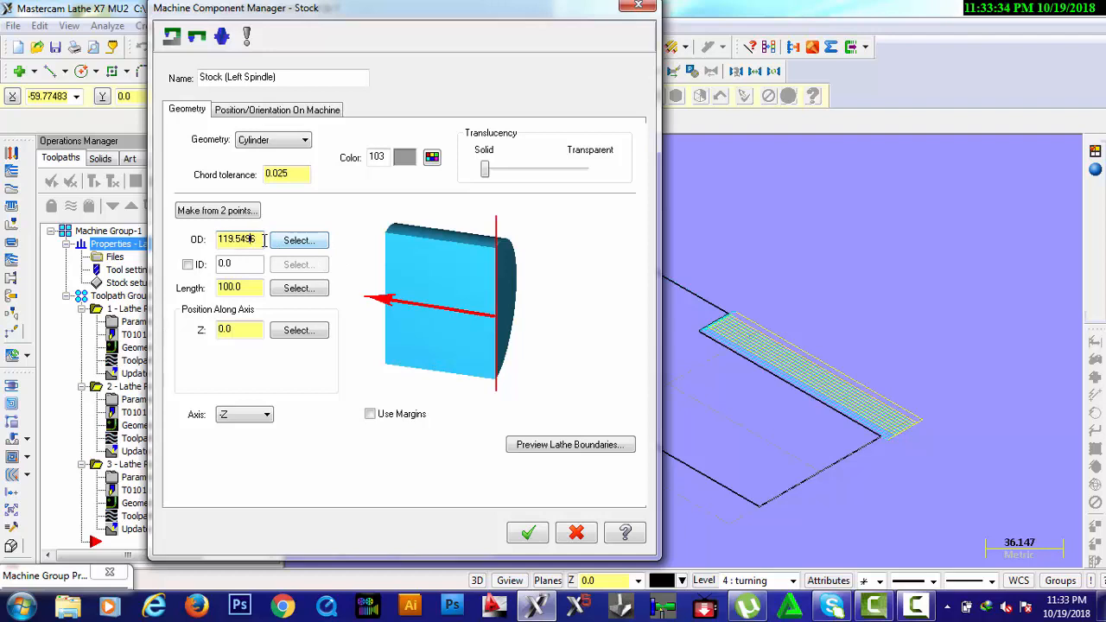
double_click(259, 239)
key(BackSpace)
Step: Define the stock's length from the end-face line at the shaft profile's far end
click(301, 291)
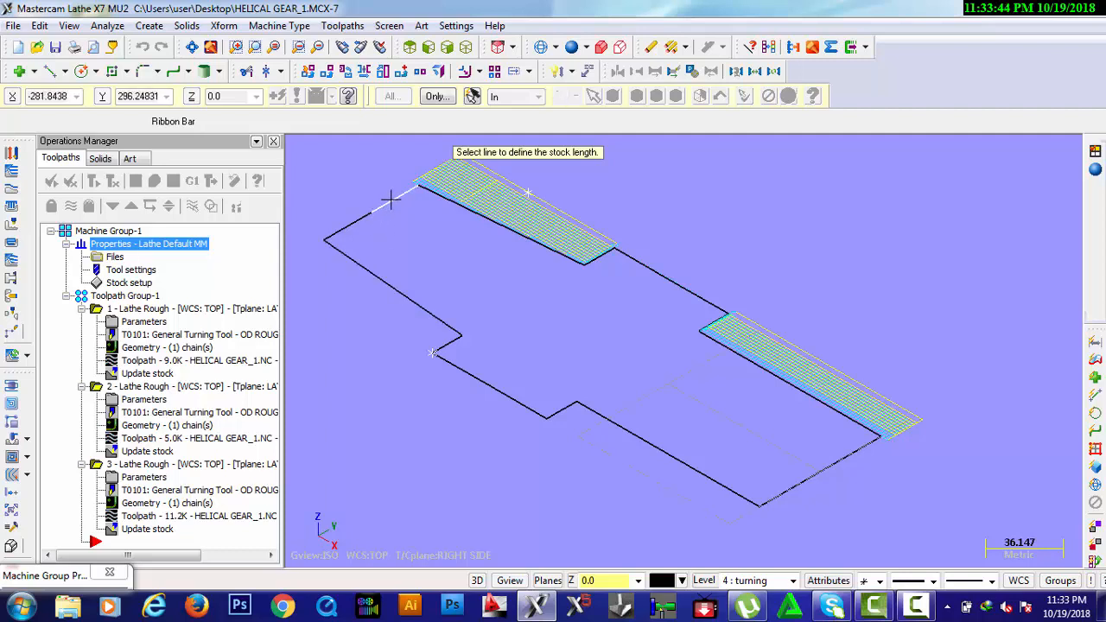
click(388, 202)
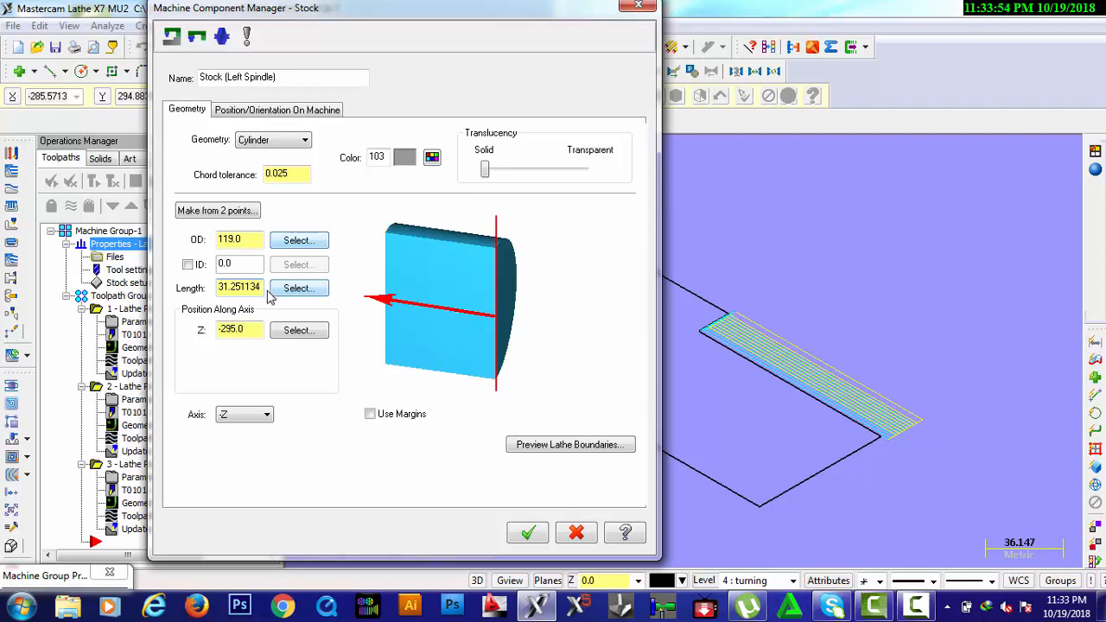
Step: Set the left spindle stock's length to 295 and preview the lathe boundaries
key(BackSpace)
key(BackSpace)
key(BackSpace)
key(BackSpace)
key(BackSpace)
key(BackSpace)
key(BackSpace)
key(BackSpace)
click(251, 334)
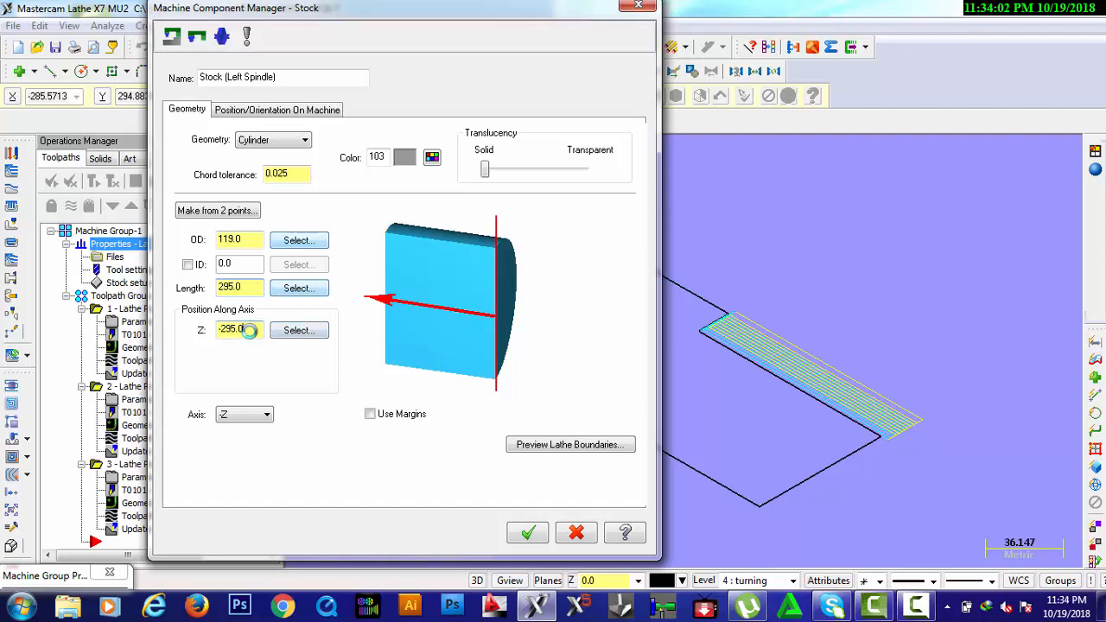
click(551, 446)
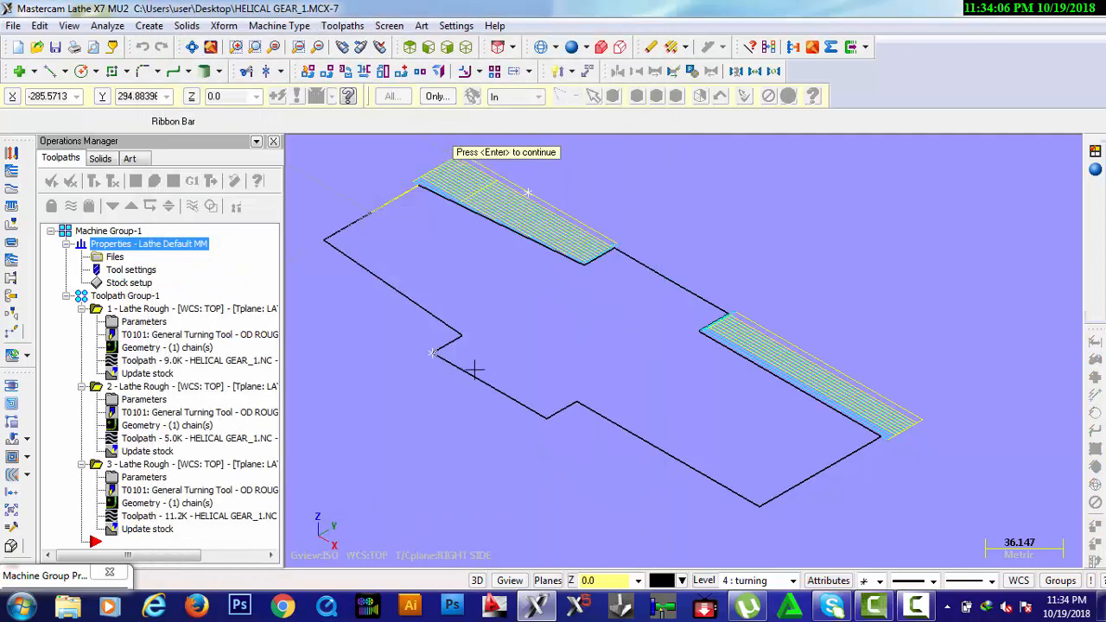
key(Return)
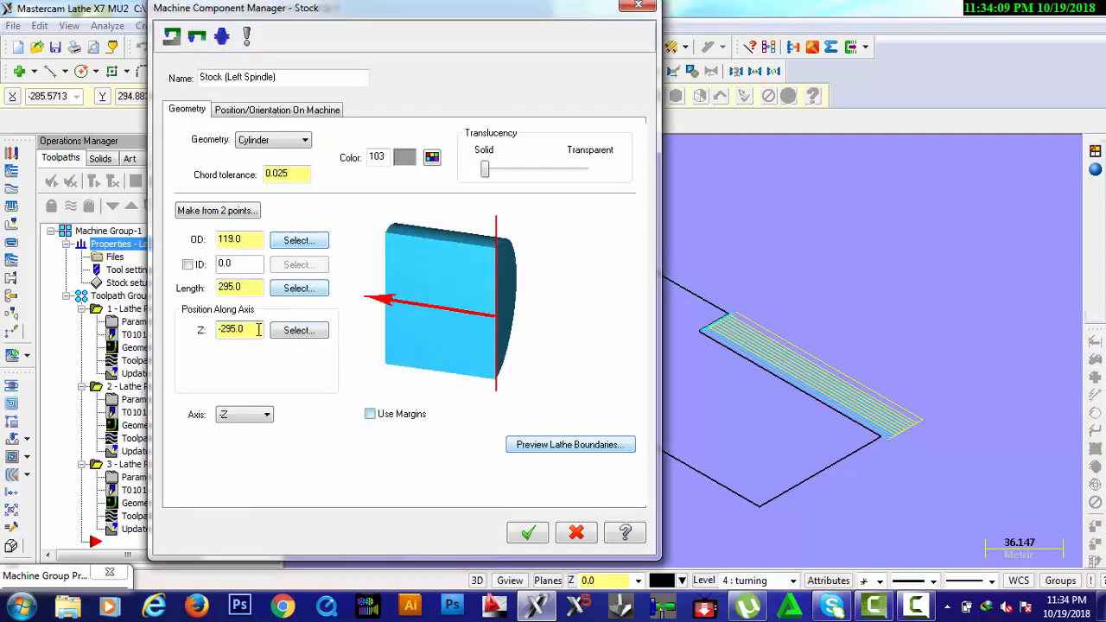
Step: Redefine the stock's position along the axis at Z 0 and preview the lathe boundaries
click(312, 336)
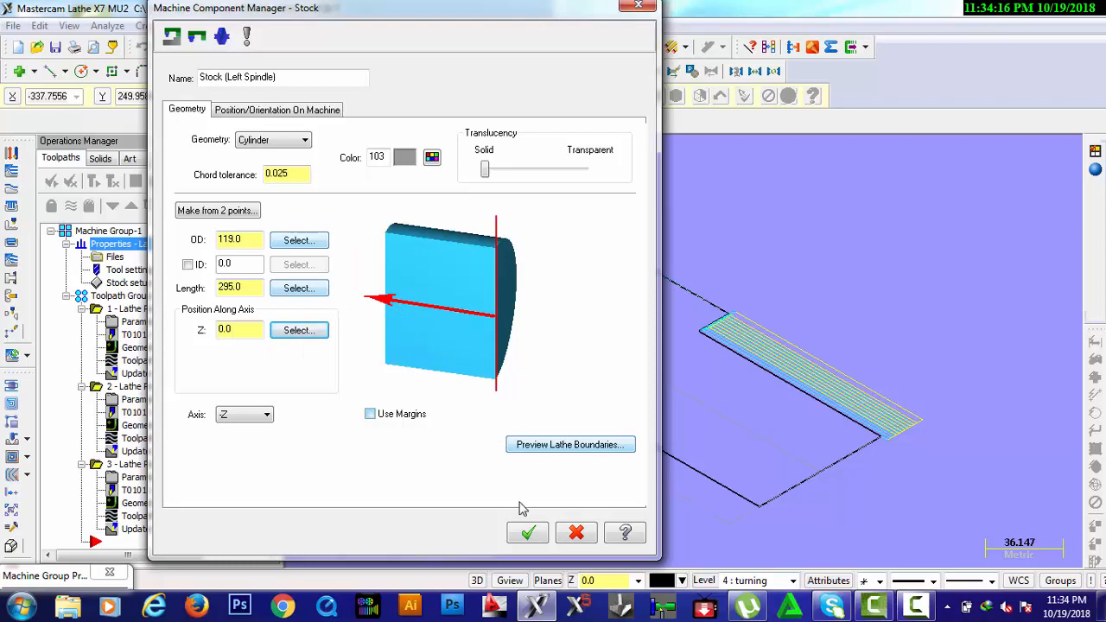
click(562, 444)
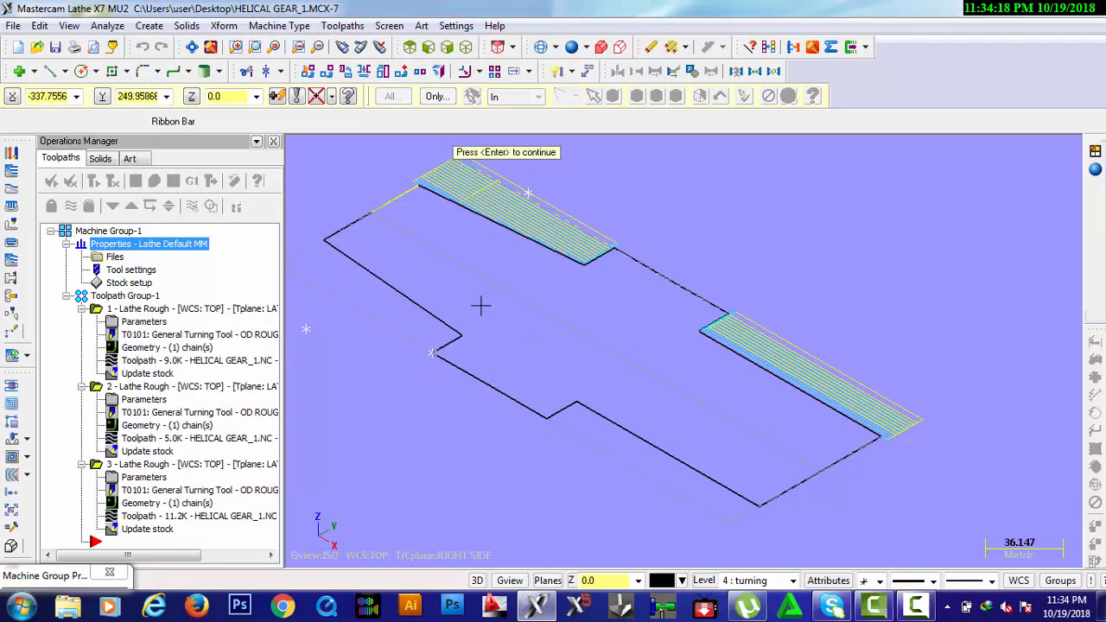
key(Return)
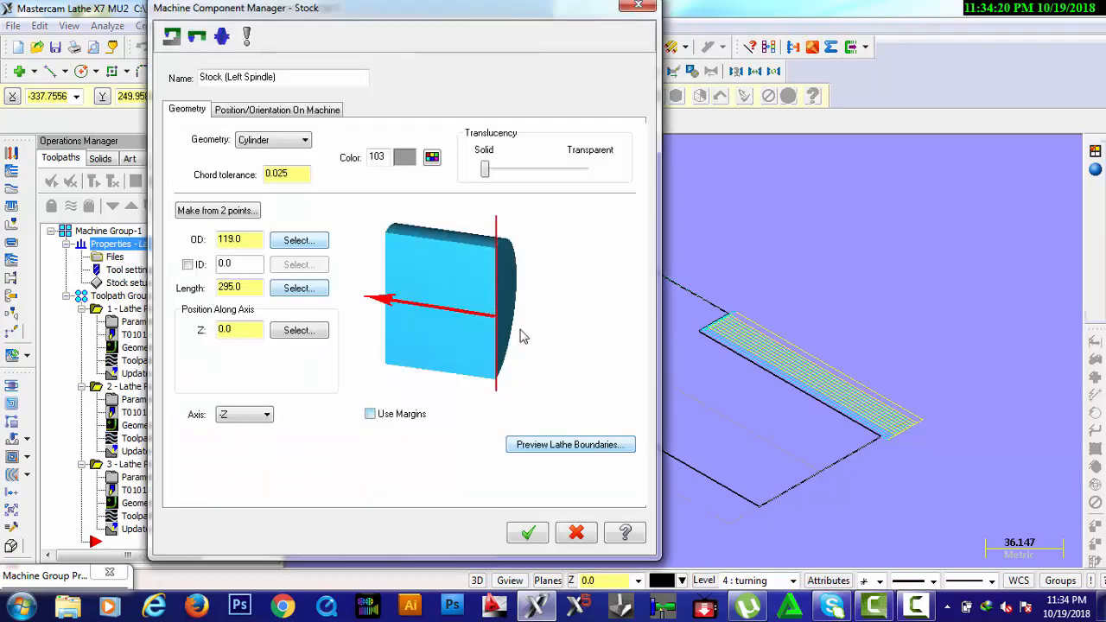
Step: Enable stock margins with an OD margin of 10, preview the boundaries and accept the stock setup
click(371, 415)
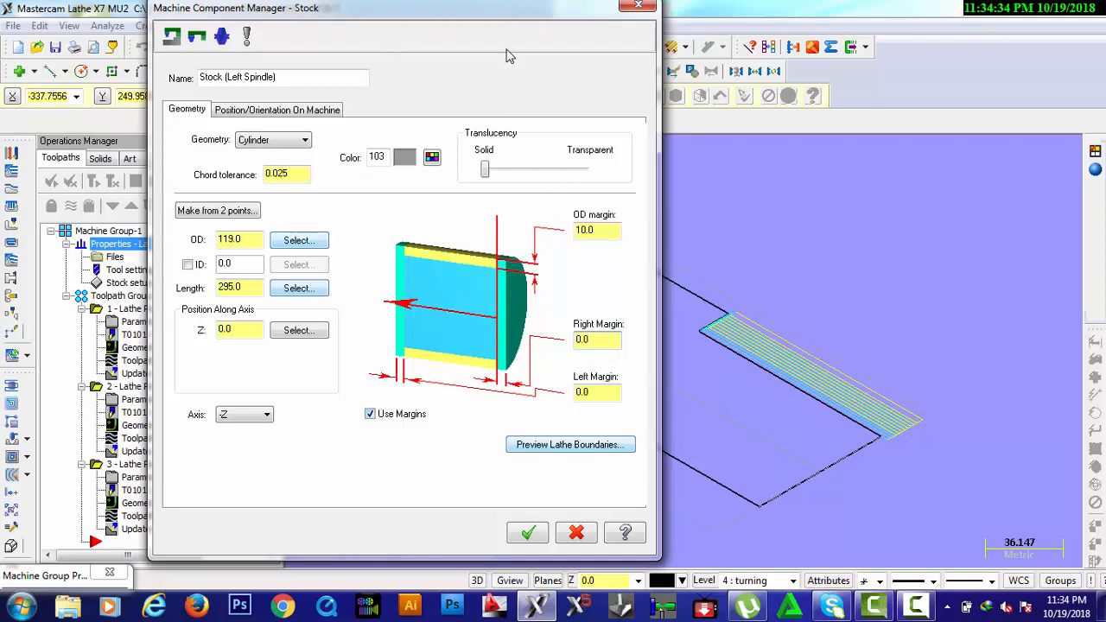
click(550, 446)
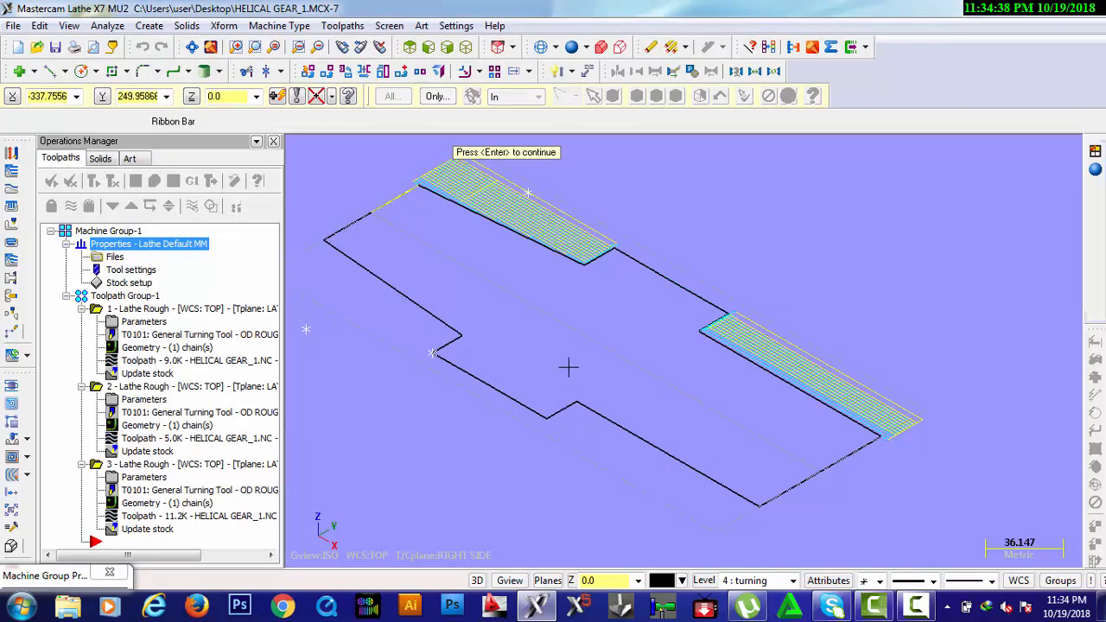
key(Return)
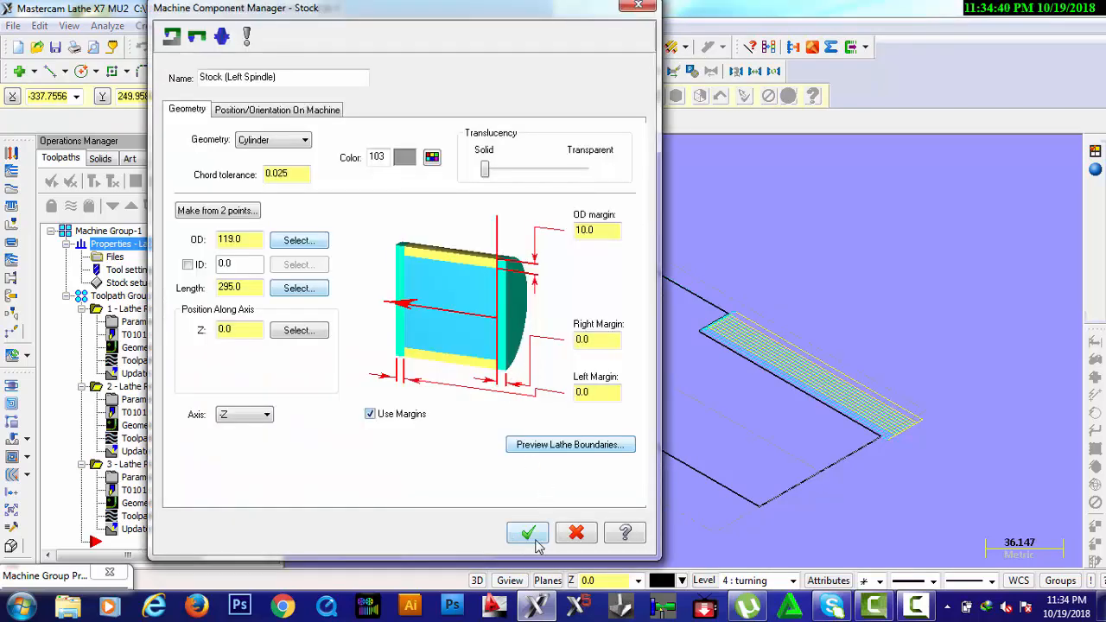
click(530, 534)
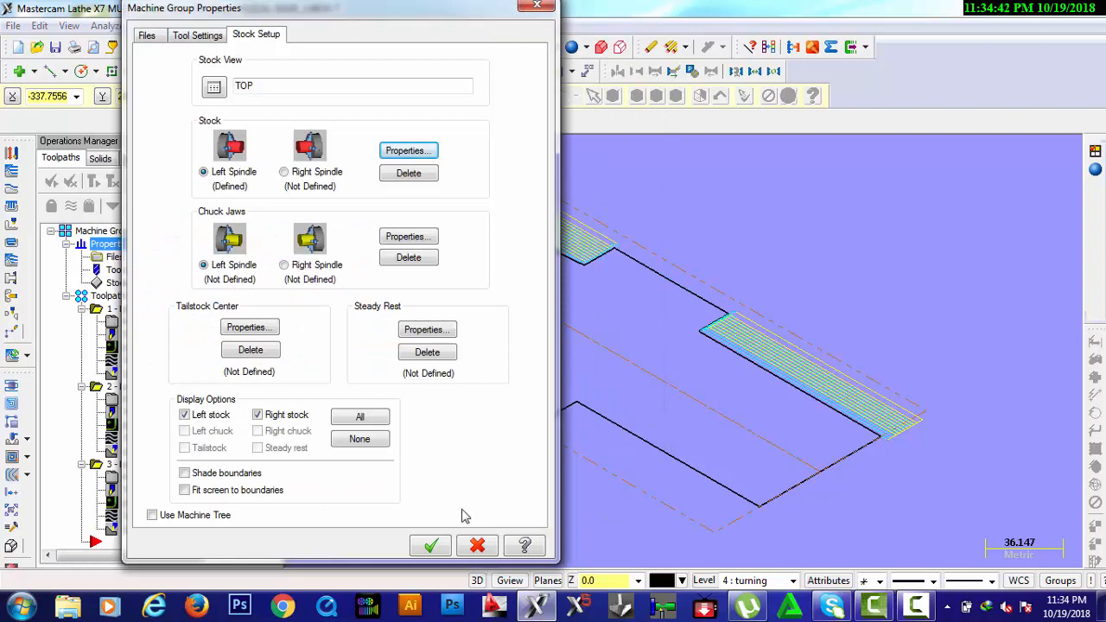
click(432, 546)
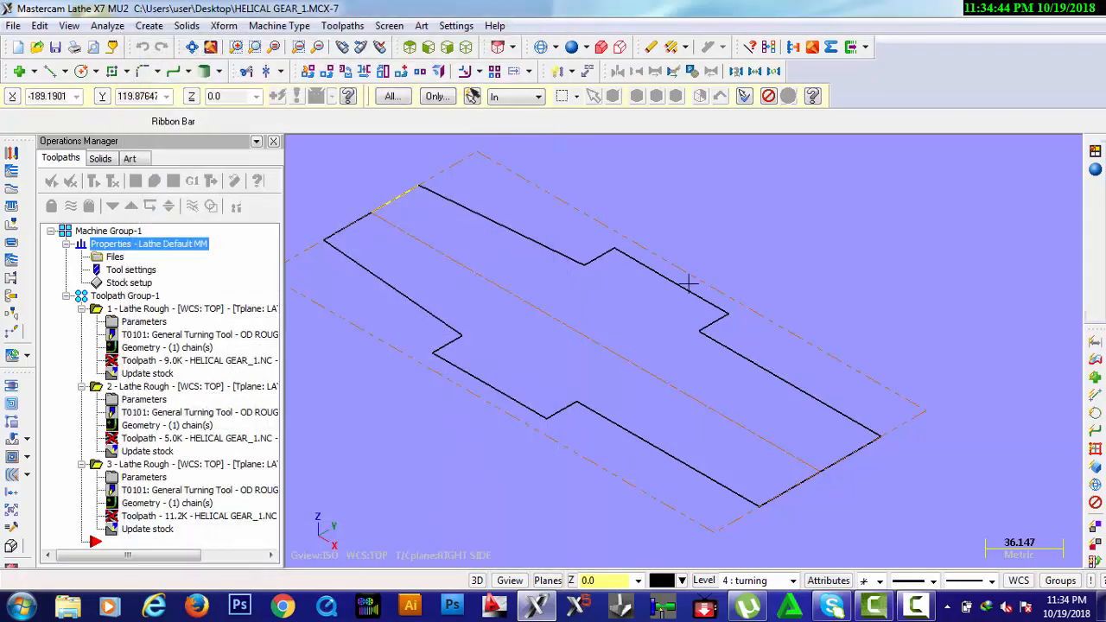
Step: Set the first lathe rough operation's stock recognition to Use stock for outer boundary
scroll(575, 281, down, 1)
scroll(415, 191, down, 1)
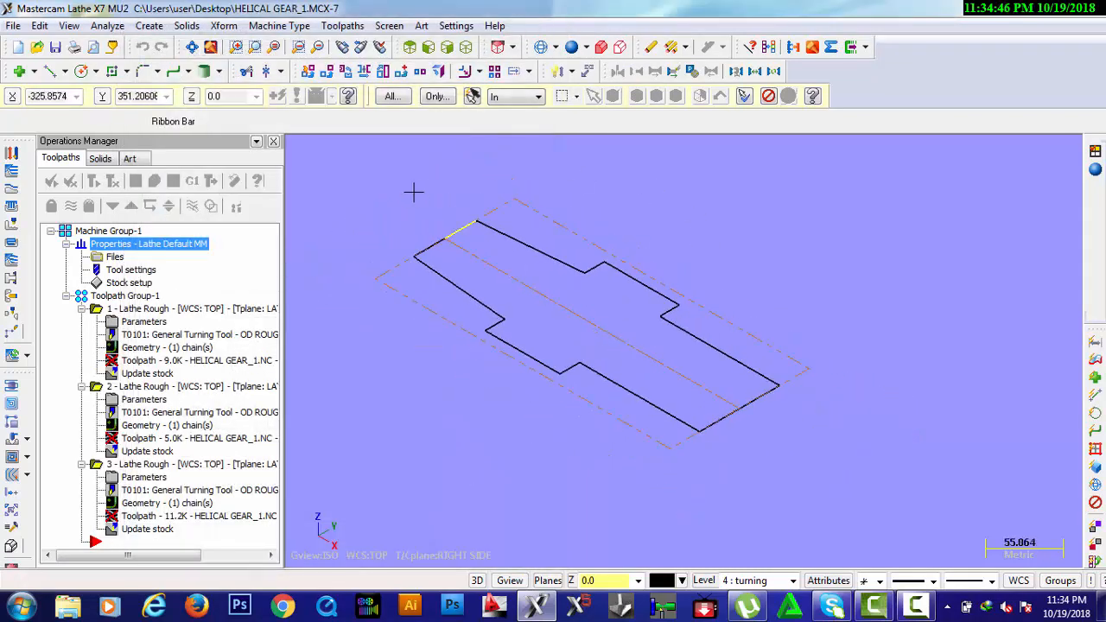
scroll(371, 231, down, 1)
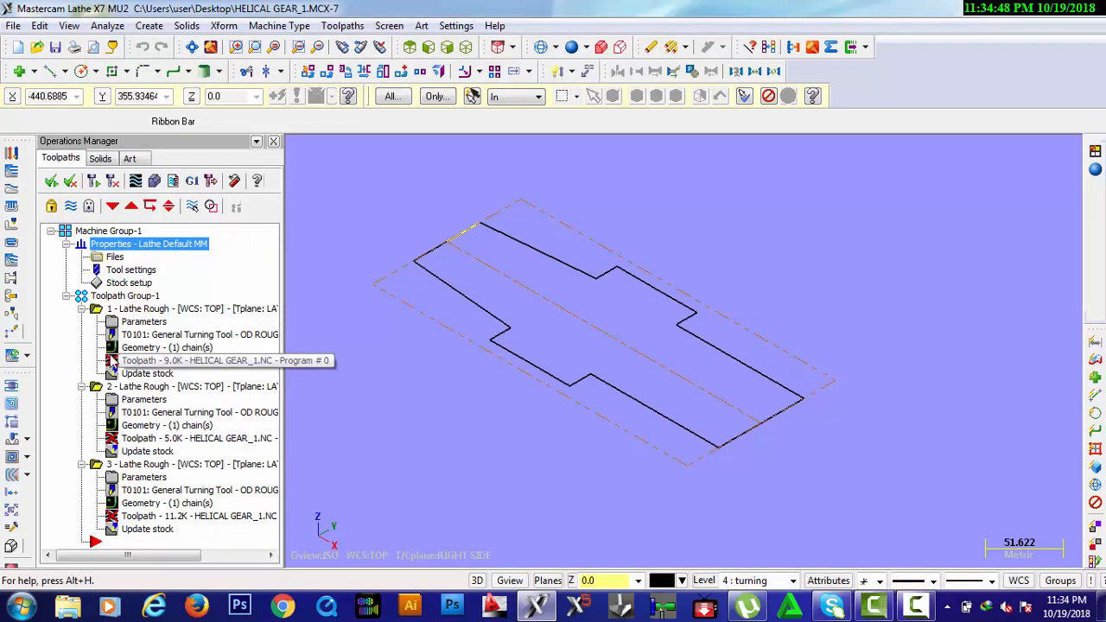
click(113, 324)
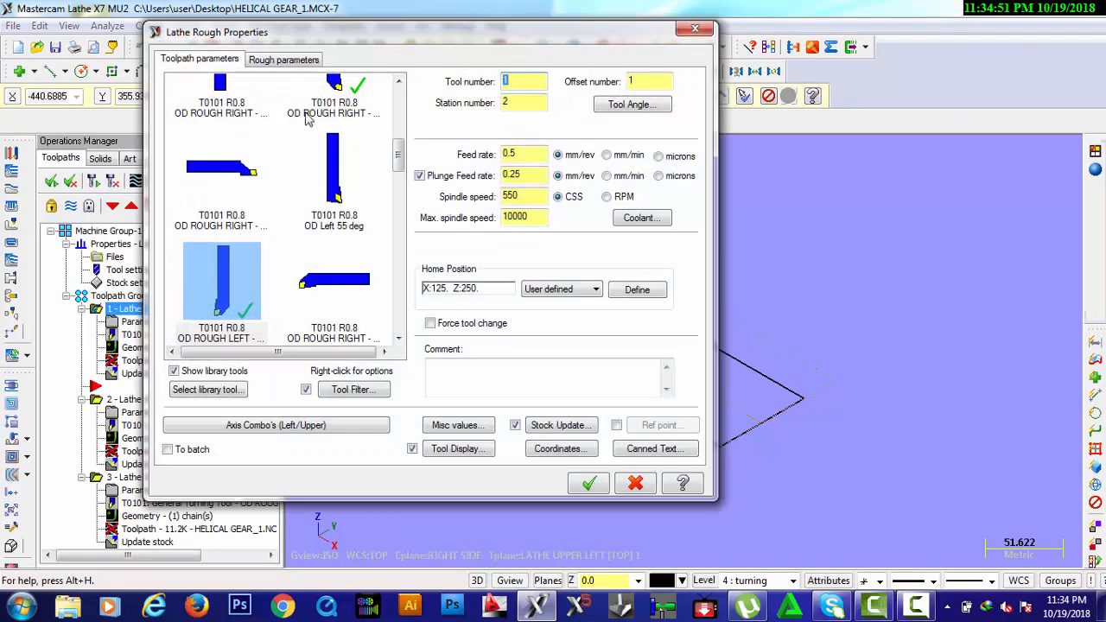
click(292, 59)
click(641, 414)
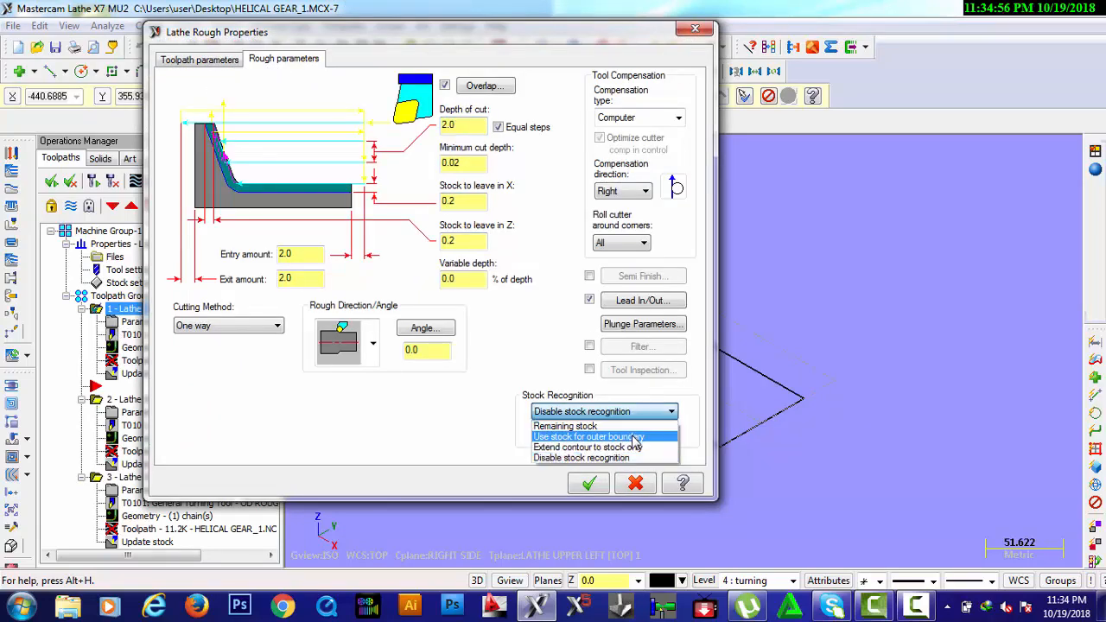
click(635, 437)
click(588, 483)
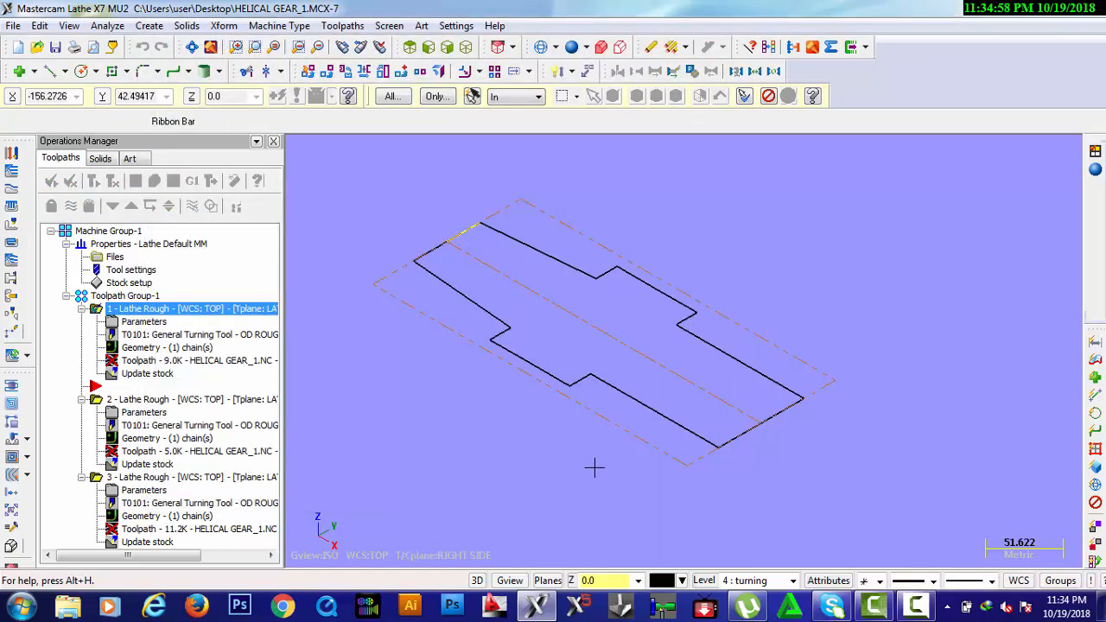
Step: Set the second lathe rough operation's stock recognition to Use stock for outer boundary and accept the stock adjustment as proposed
click(136, 413)
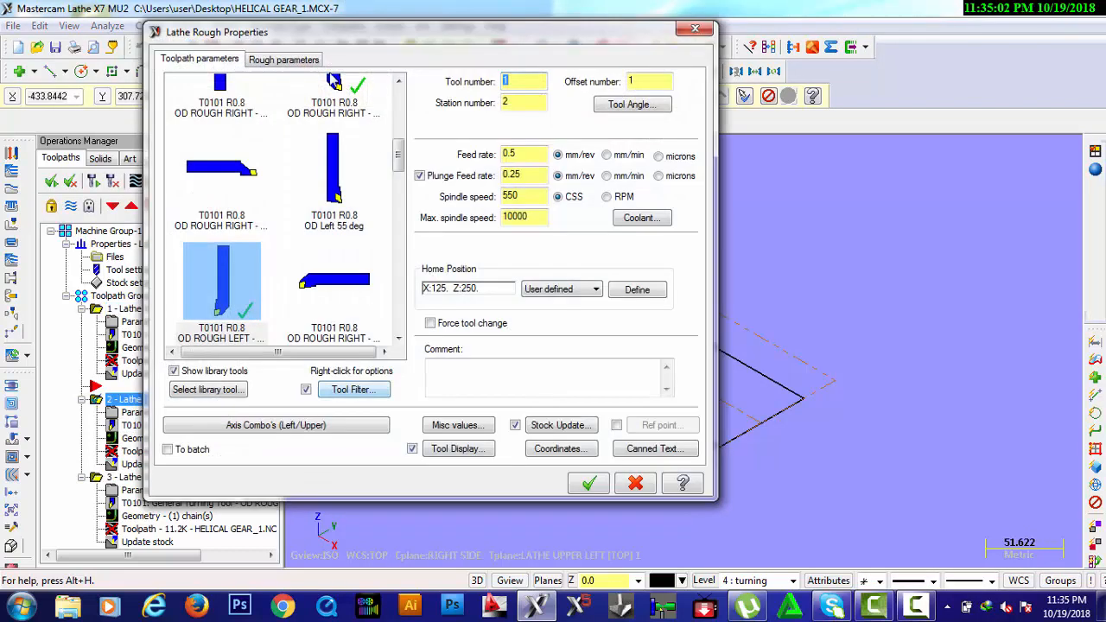
click(308, 60)
click(605, 413)
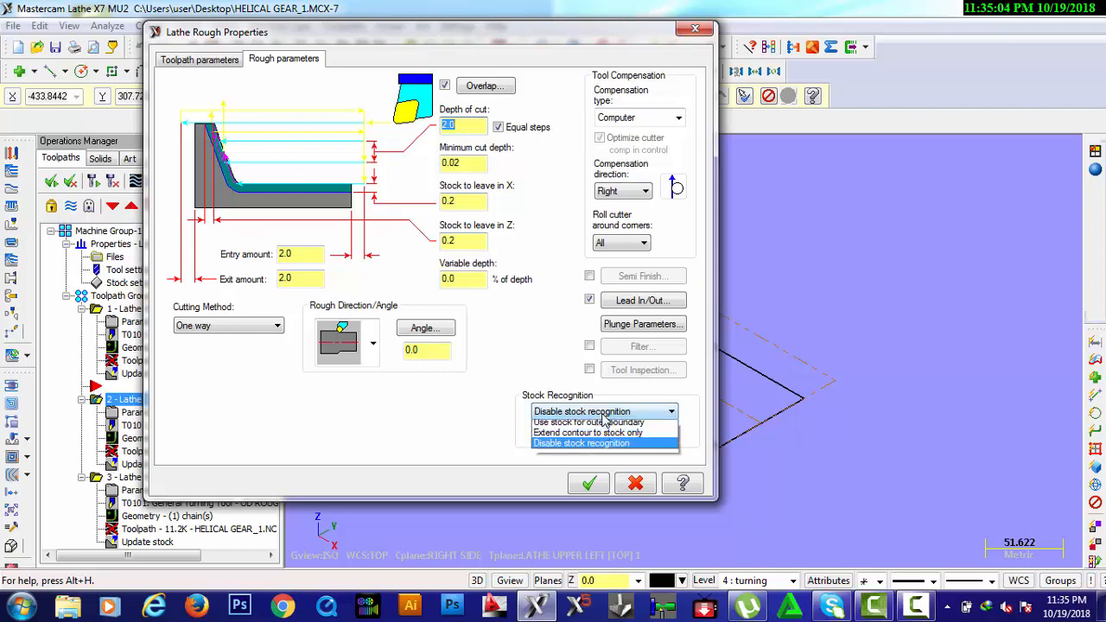
click(612, 437)
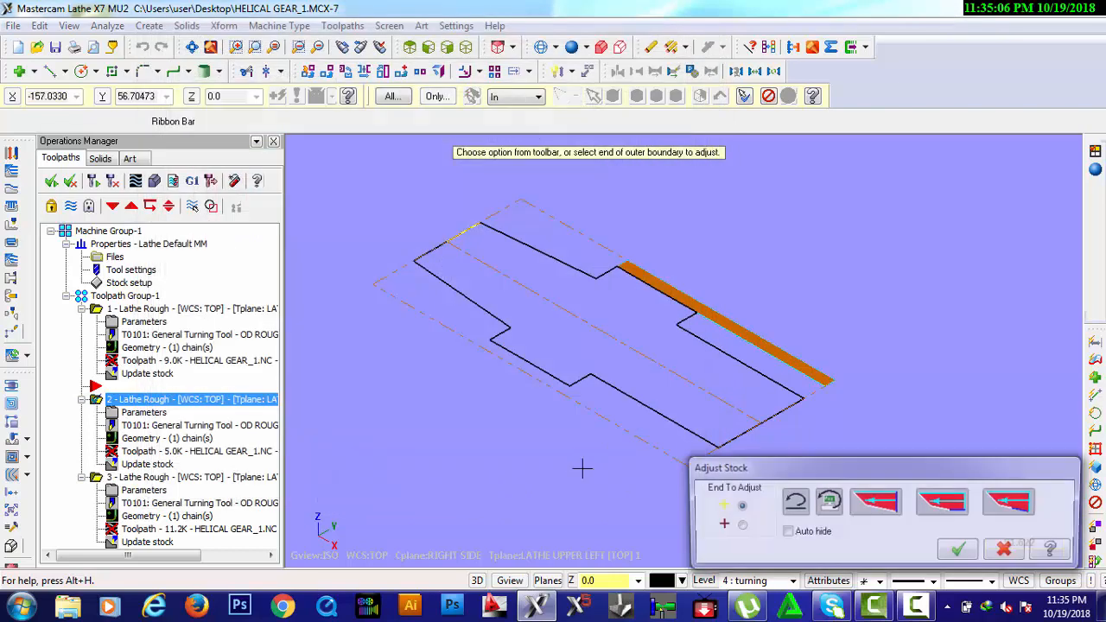
click(960, 551)
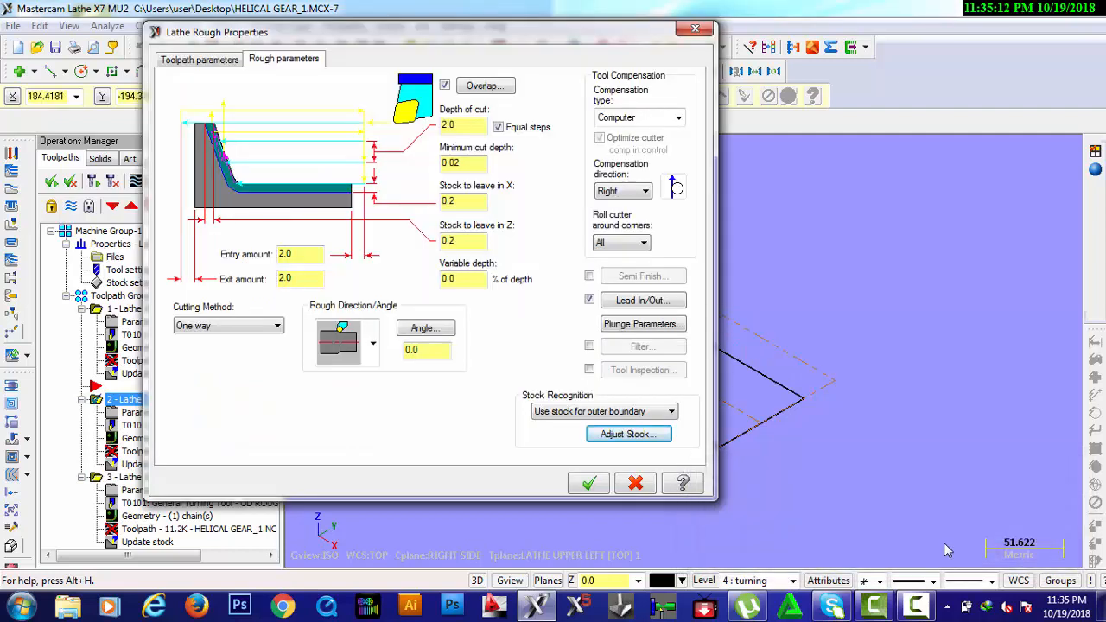
click(586, 485)
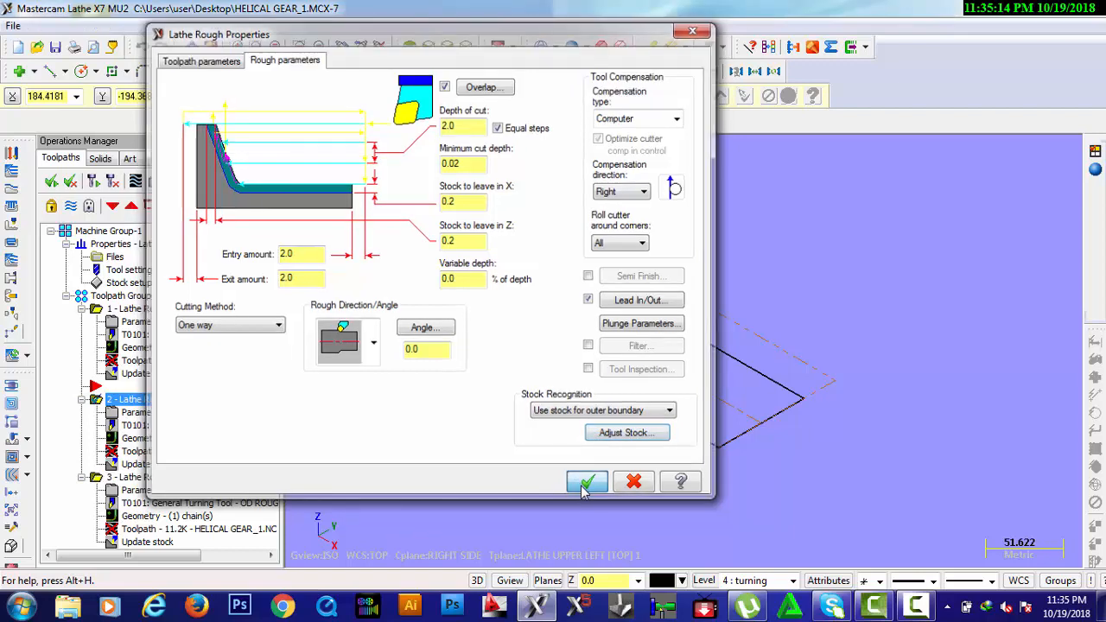
Step: Set the third lathe rough operation's stock recognition to Remaining stock
click(126, 491)
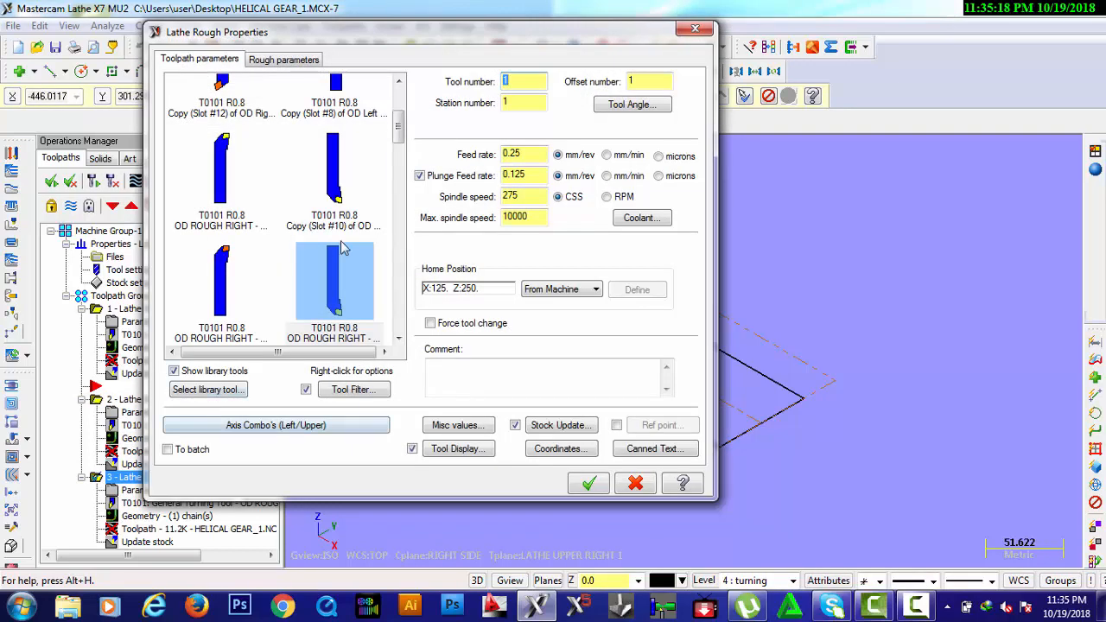
click(300, 60)
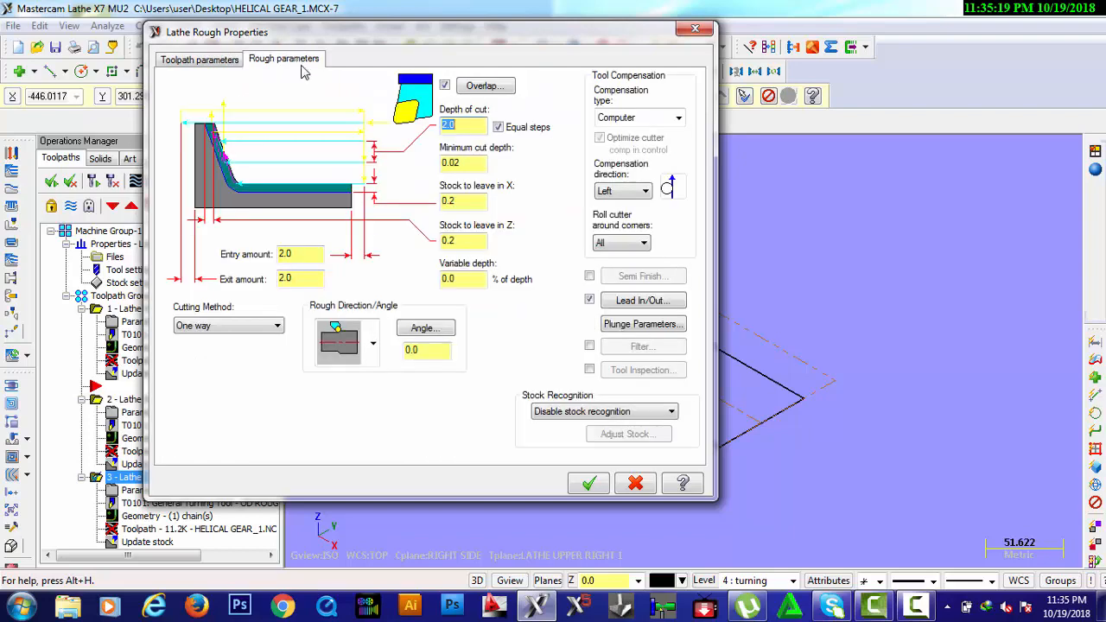
click(632, 412)
click(609, 427)
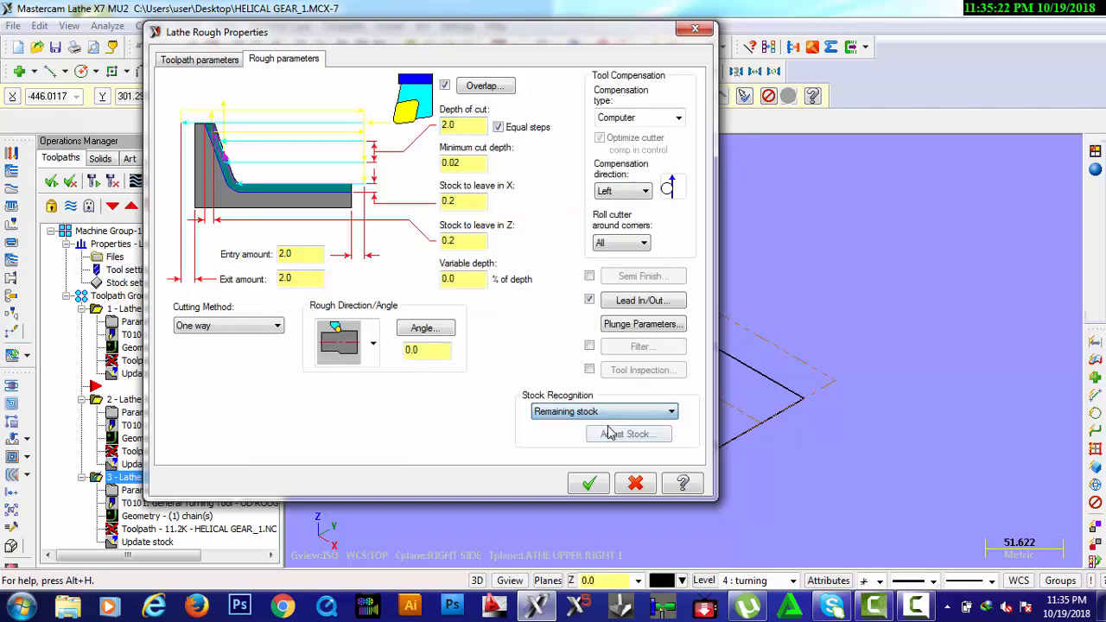
click(589, 483)
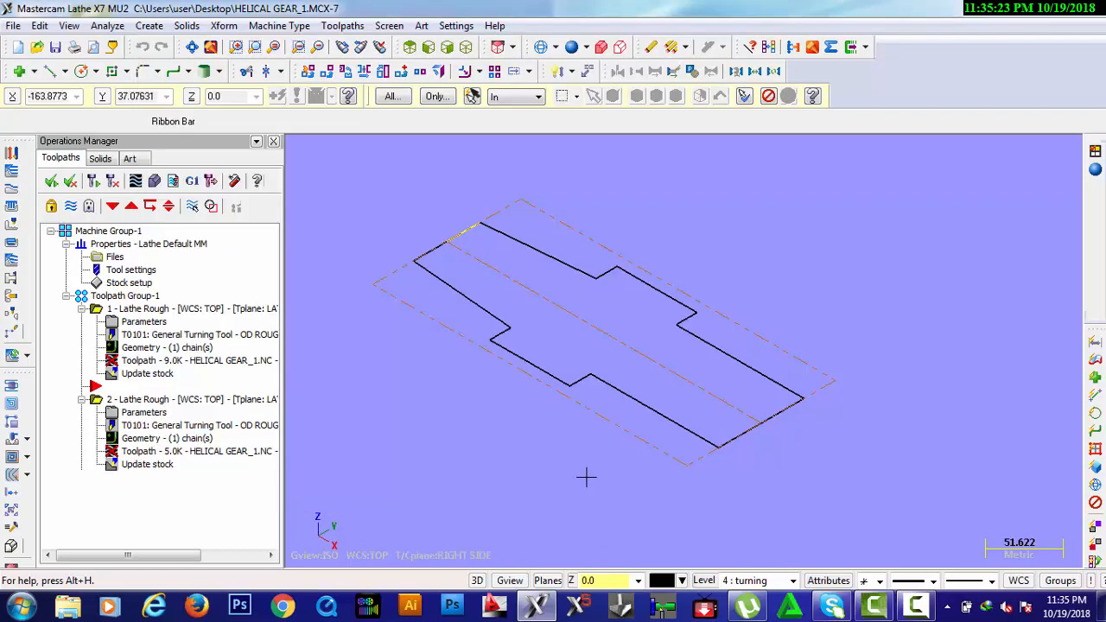
Step: Select all three lathe rough operations and regenerate them, continuing to write the toolpath despite the tool collision
click(51, 180)
click(93, 180)
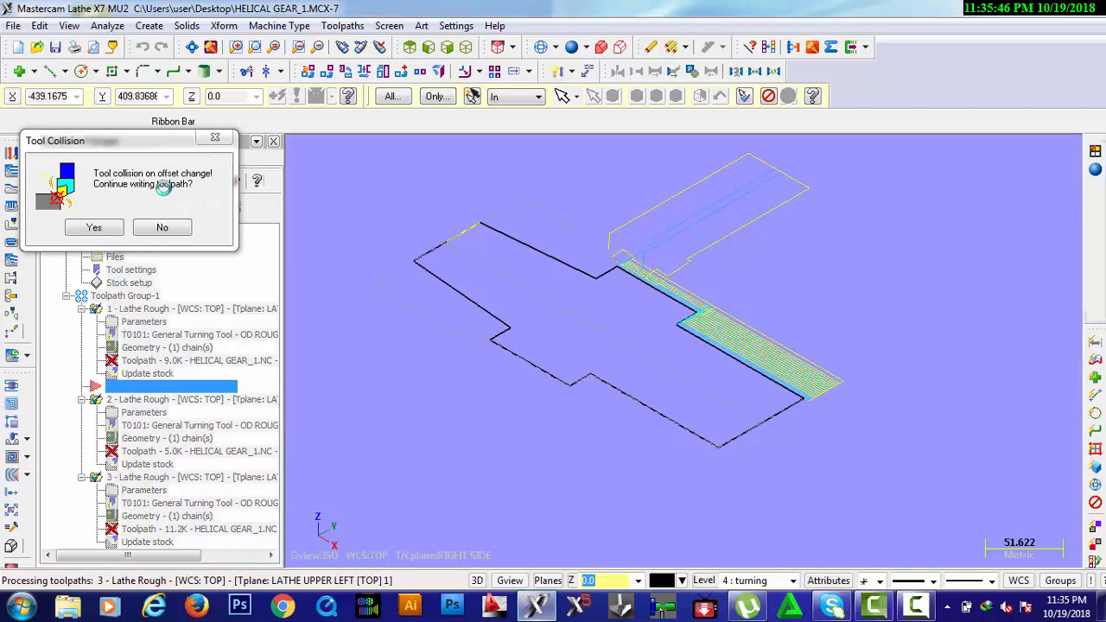
click(98, 228)
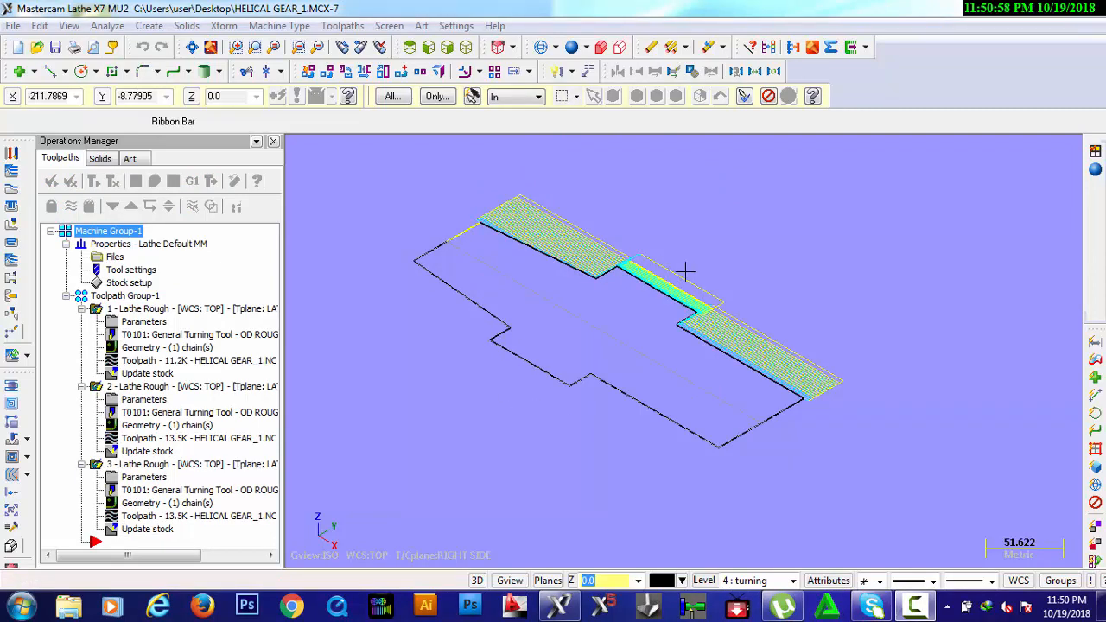
Step: Adjust the outer-boundary stock of the second lathe rough operation at its red end and accept the rough parameters
click(140, 402)
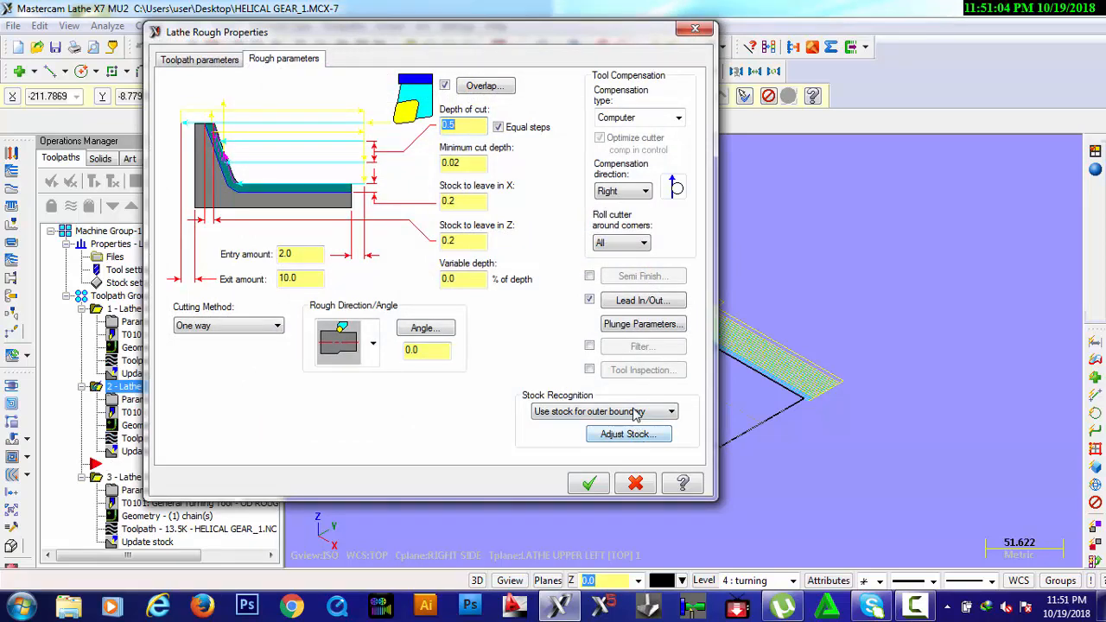
click(636, 413)
click(622, 439)
click(622, 434)
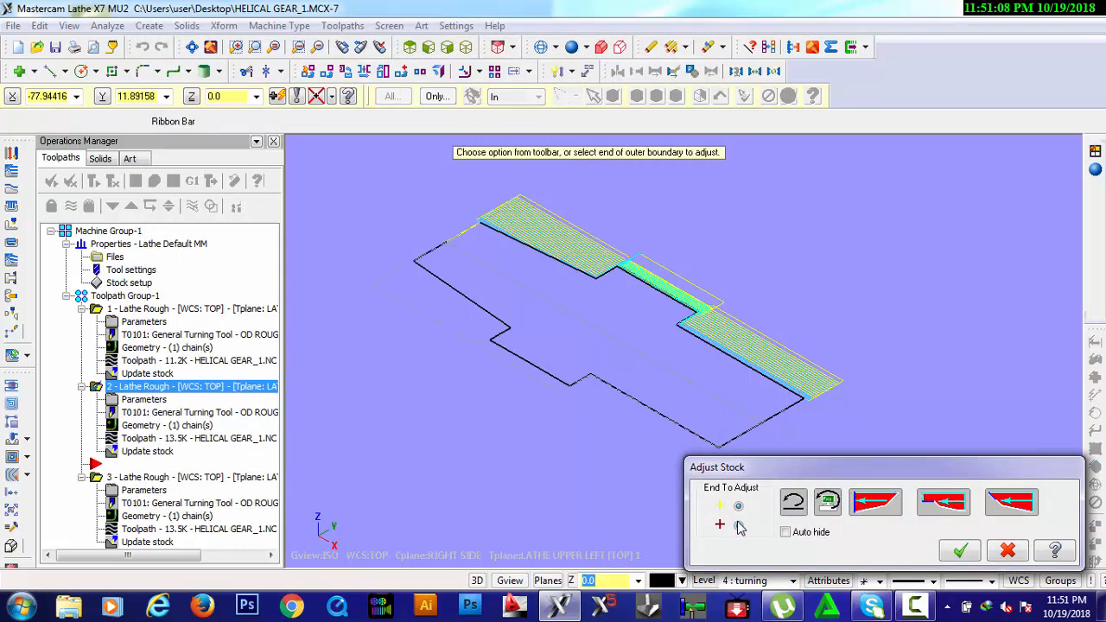
click(960, 509)
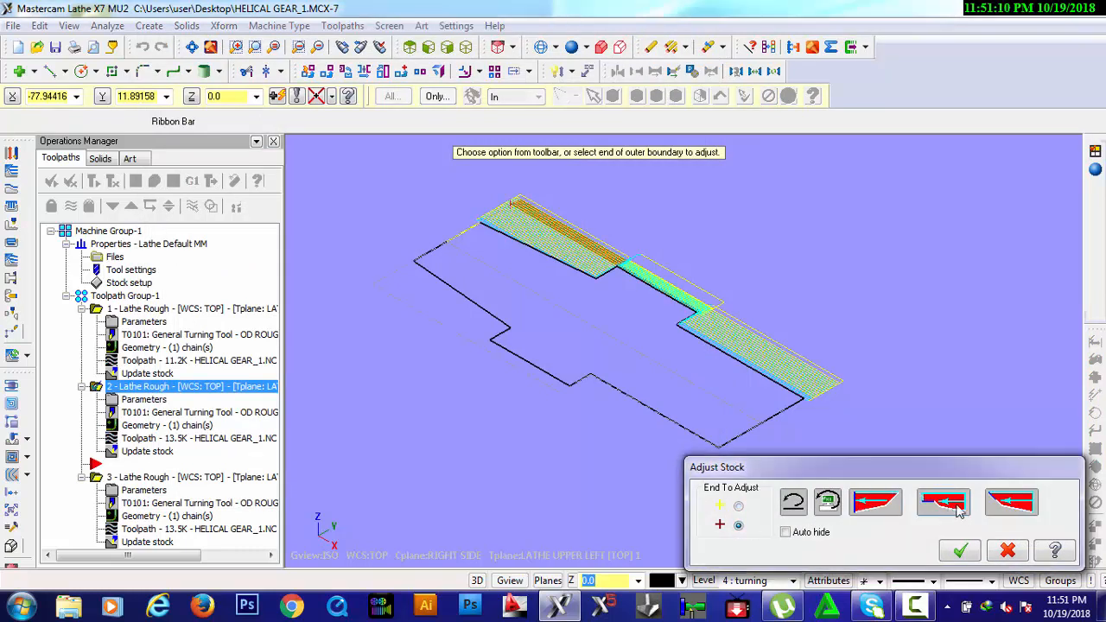
click(1002, 502)
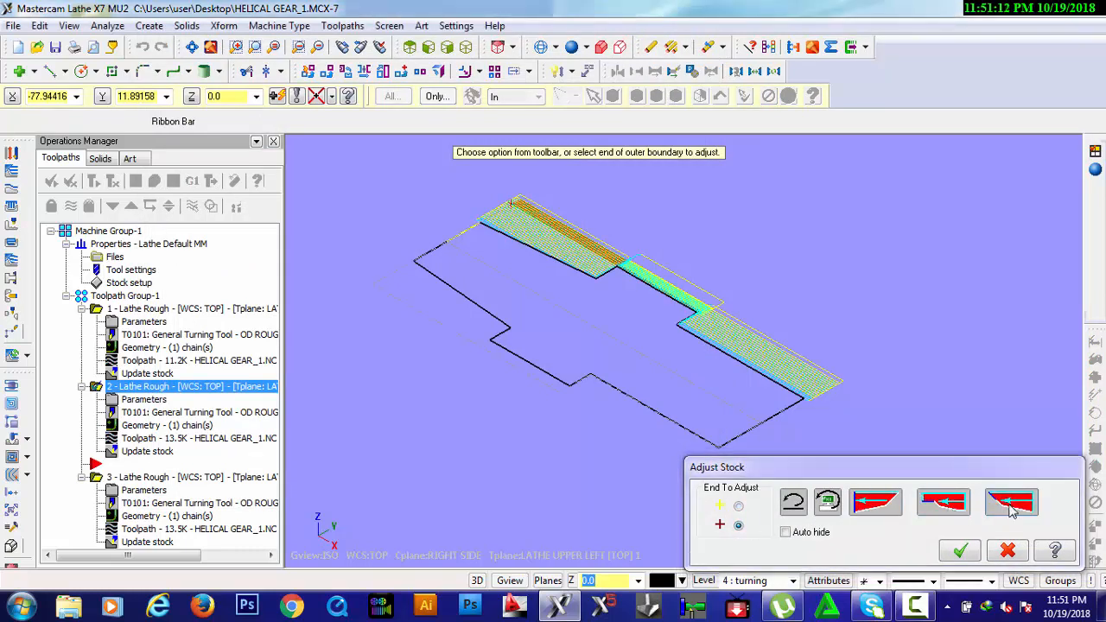
click(961, 551)
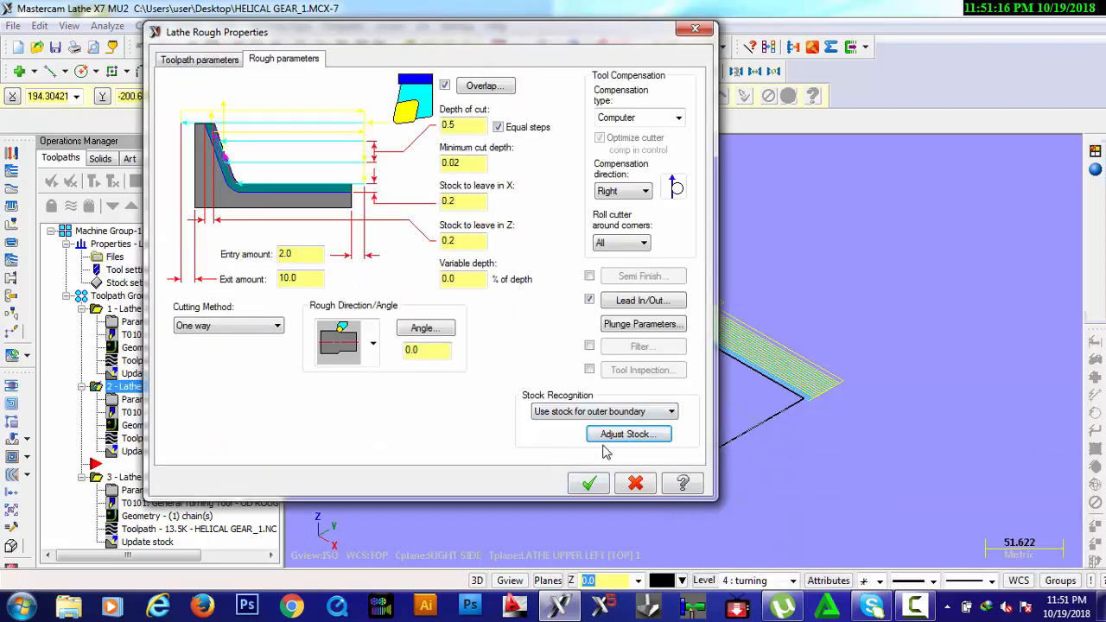
click(589, 484)
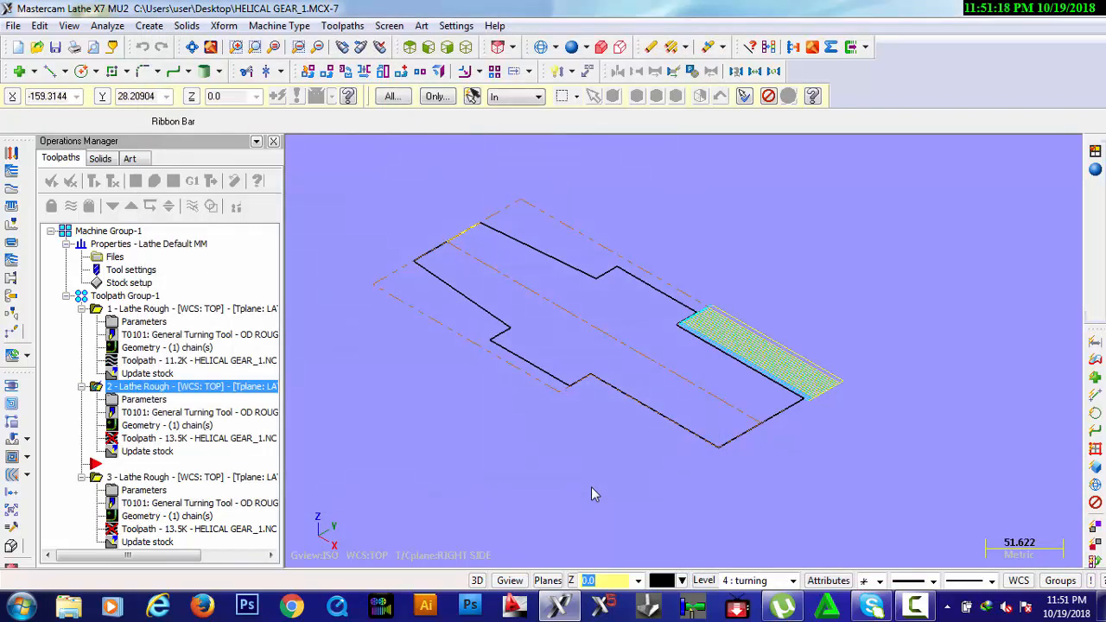
Step: Regenerate the second lathe rough operation's toolpath and backplot it
click(134, 181)
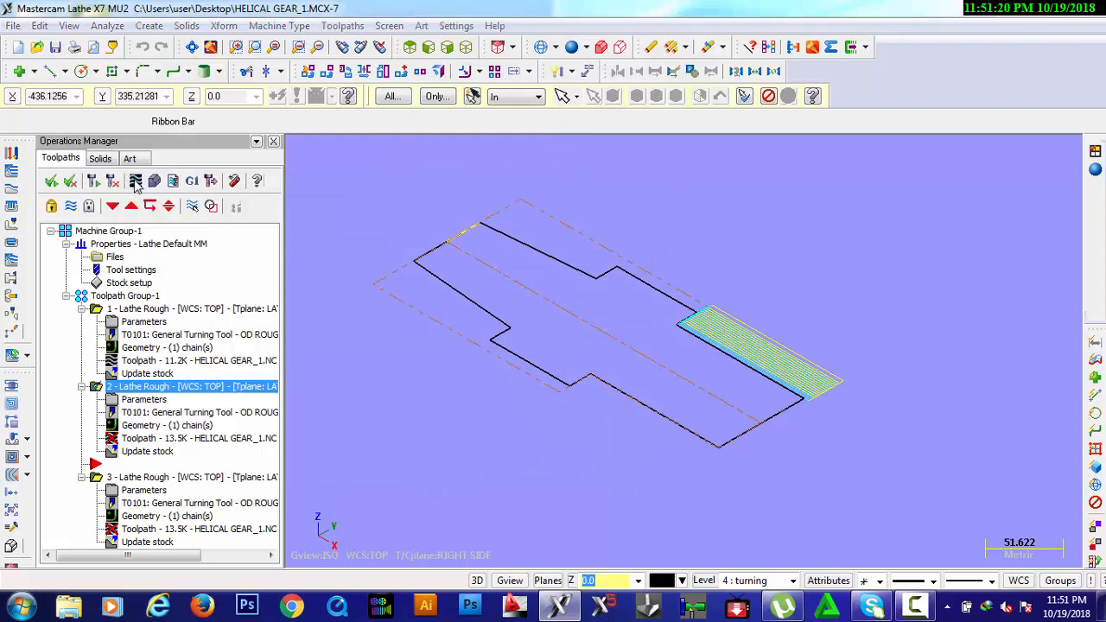
click(238, 298)
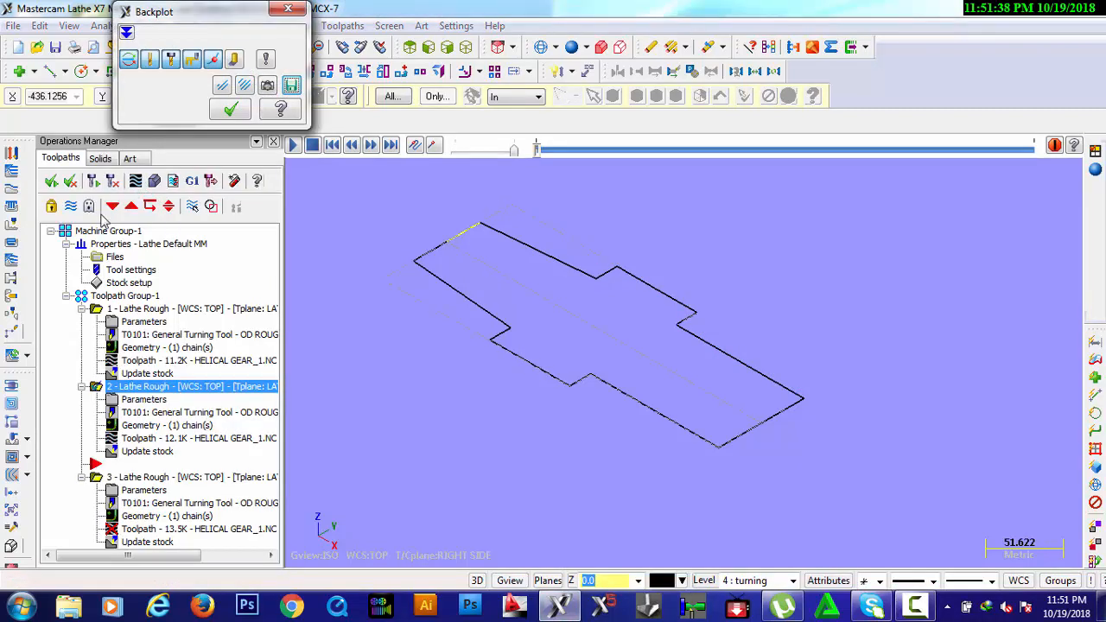
click(231, 111)
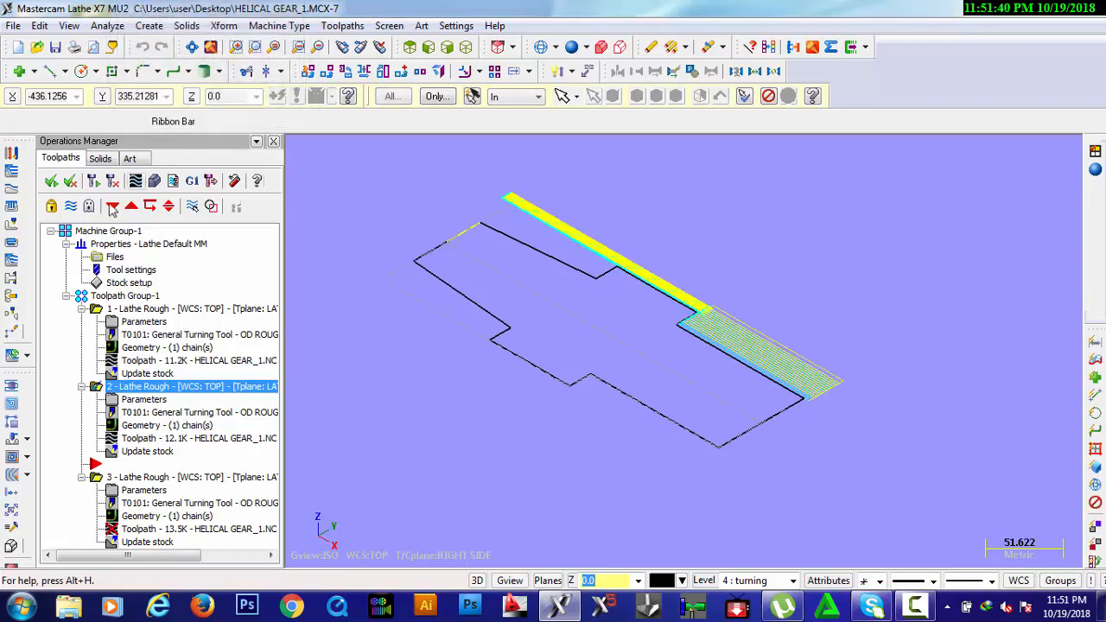
Step: Run the Verify simulation of all three lathe rough operations and inspect the turned shaft in right, top and isometric views
click(137, 184)
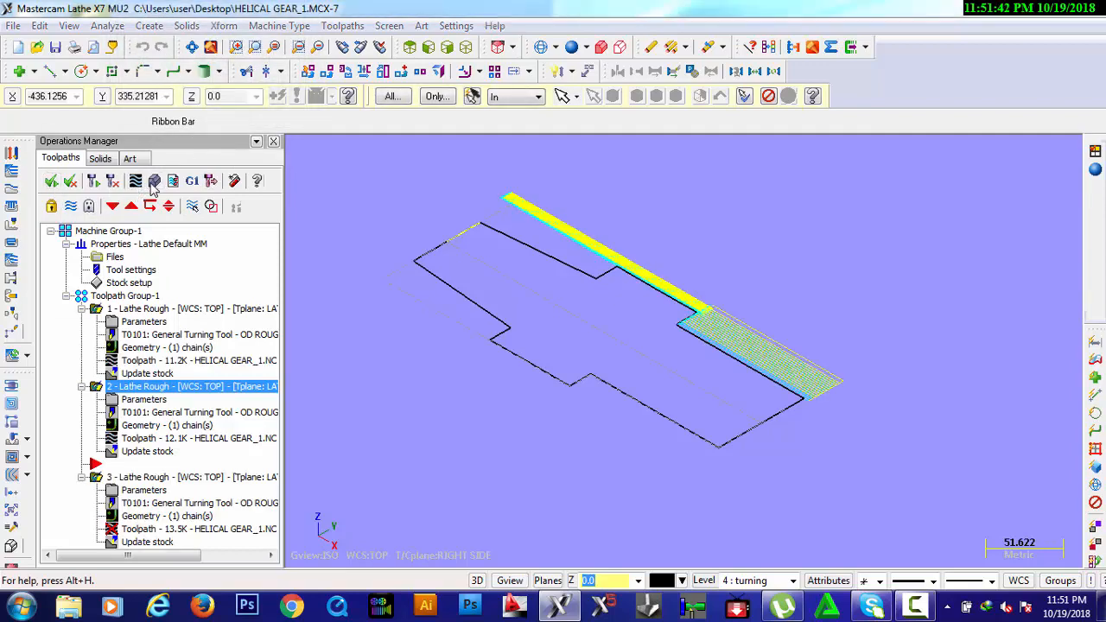
click(239, 299)
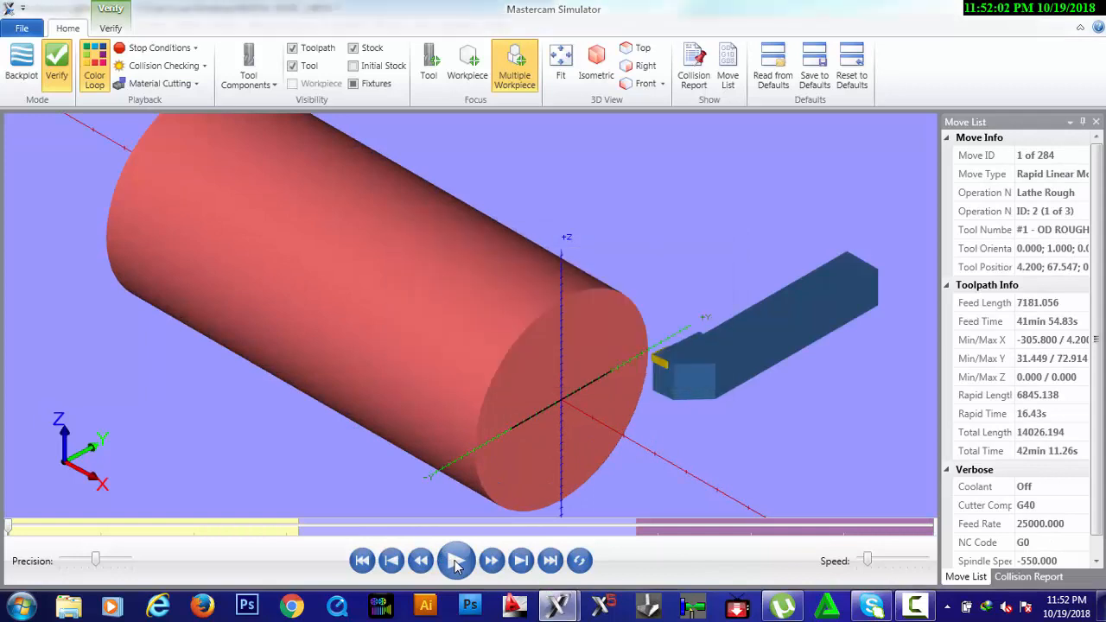
click(456, 562)
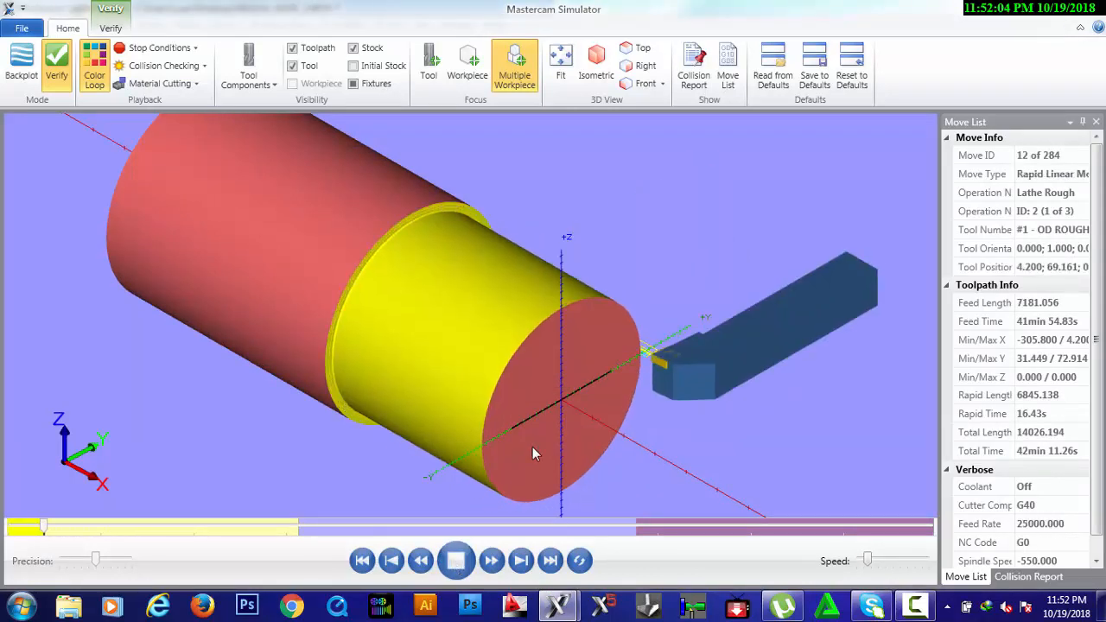
scroll(578, 395, down, 3)
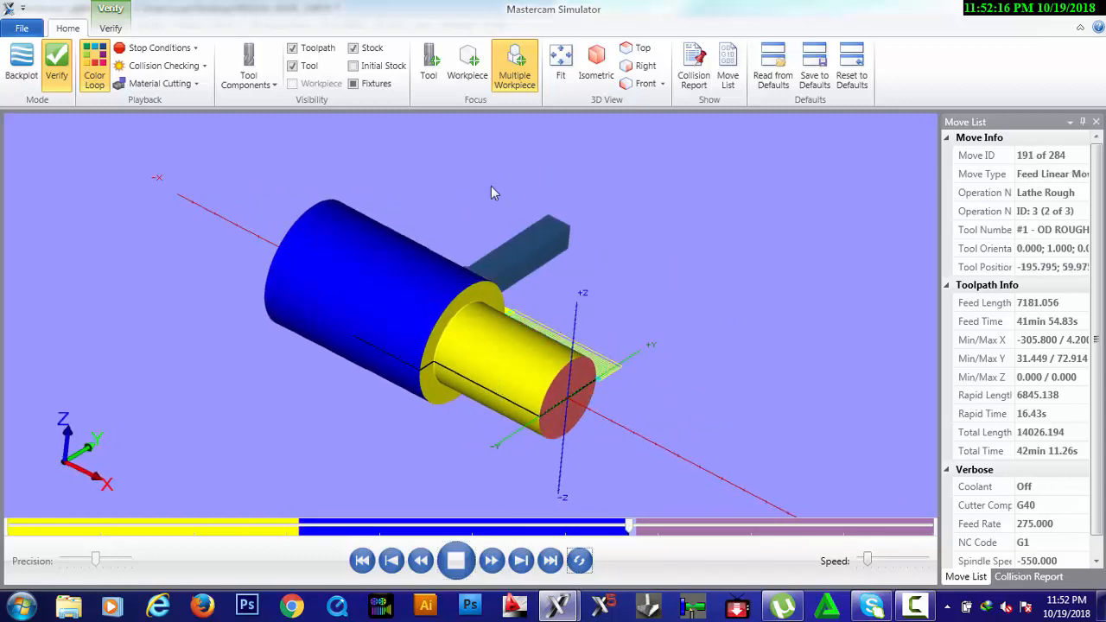
click(642, 67)
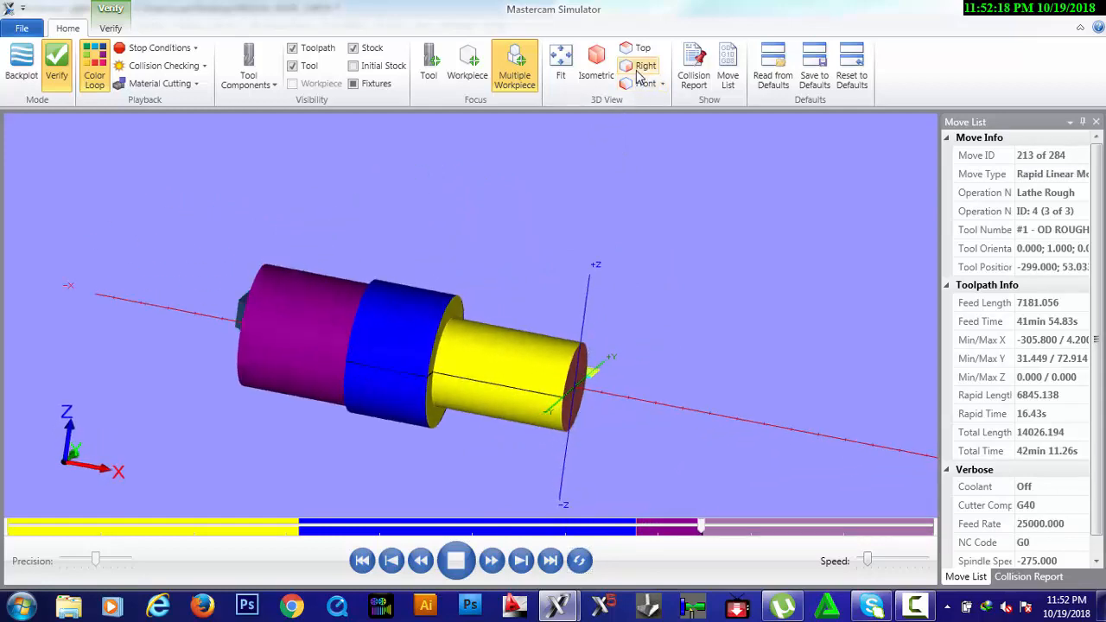
click(635, 52)
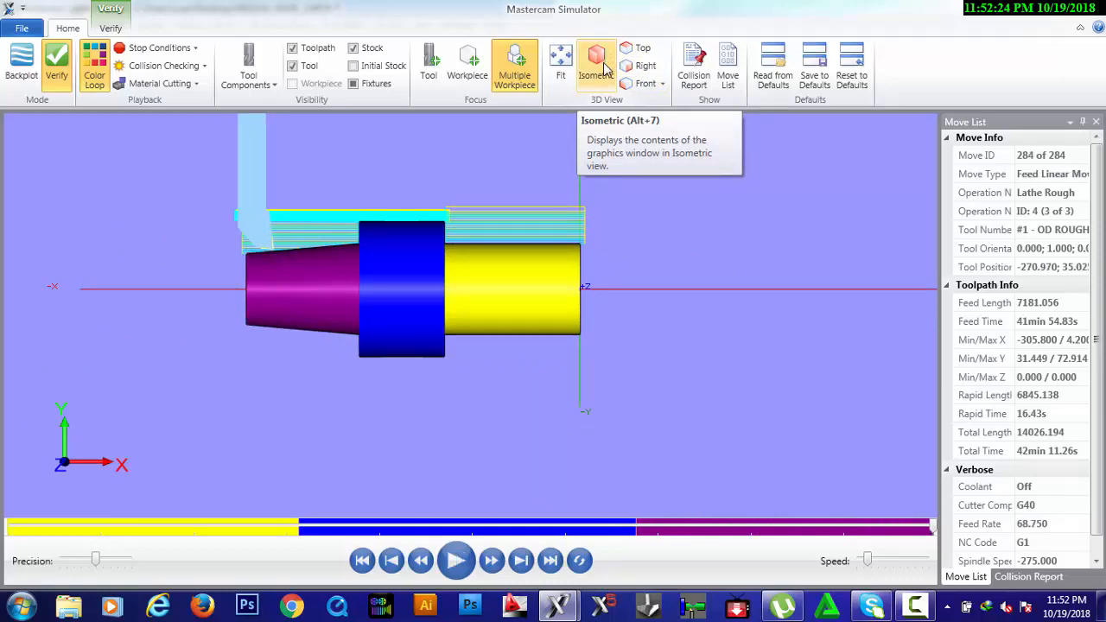
click(605, 67)
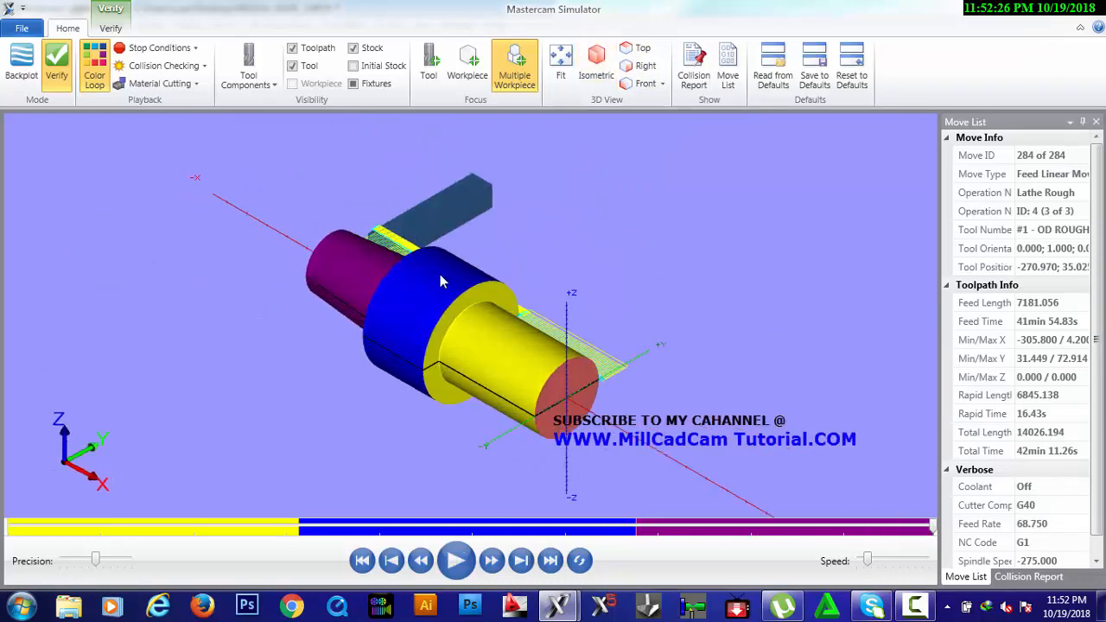
scroll(437, 298, up, 2)
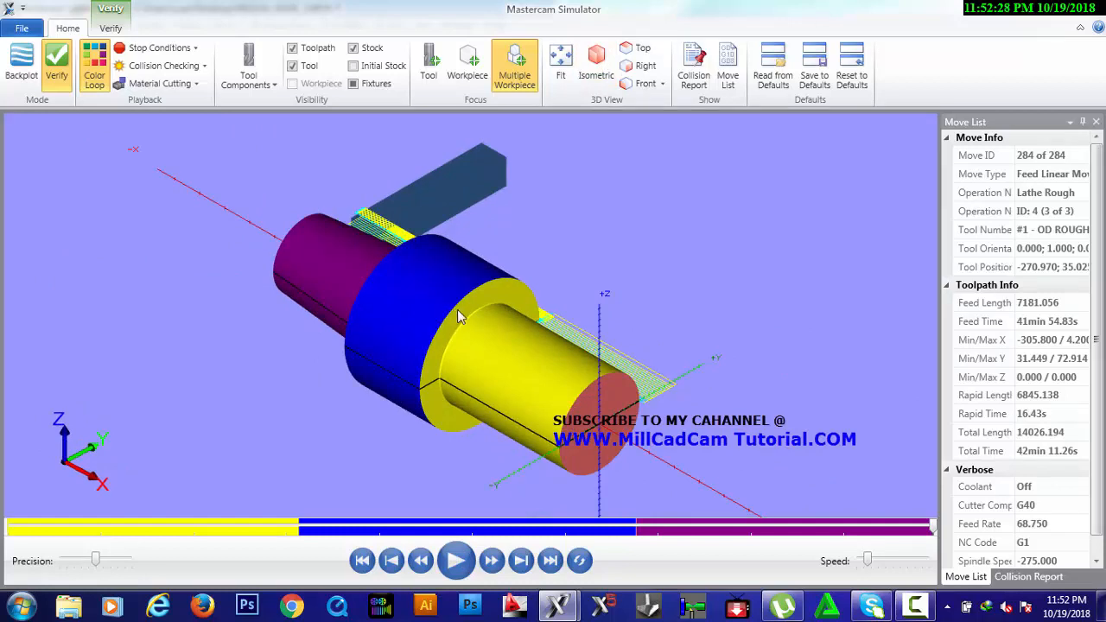
Step: Show the initial stock as translucent around the turned shaft and hide the toolpath and tool
click(353, 67)
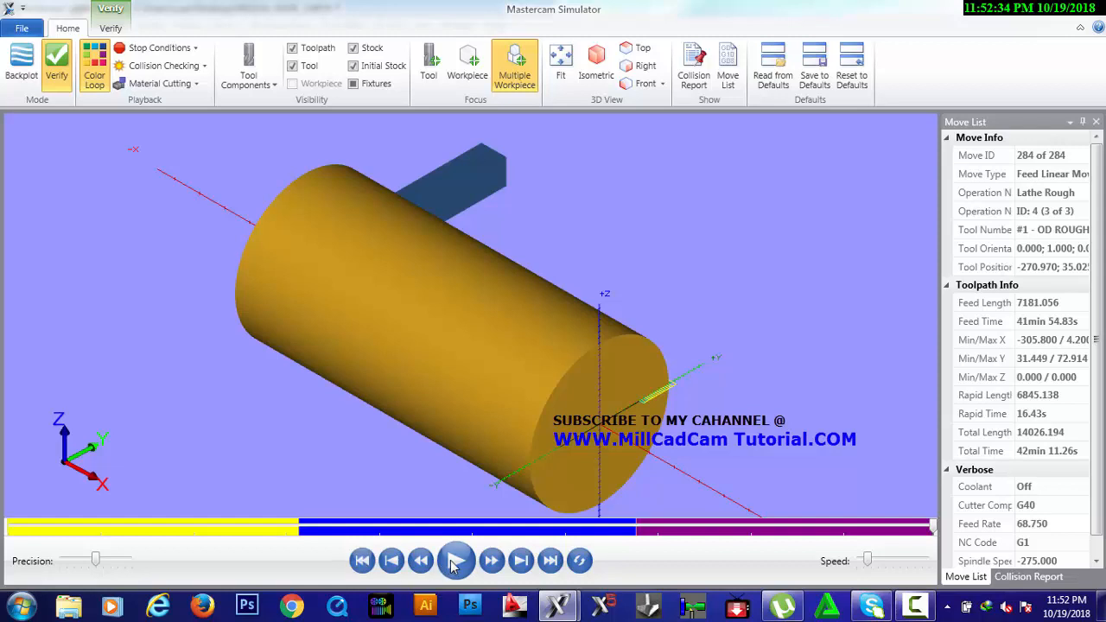
click(362, 561)
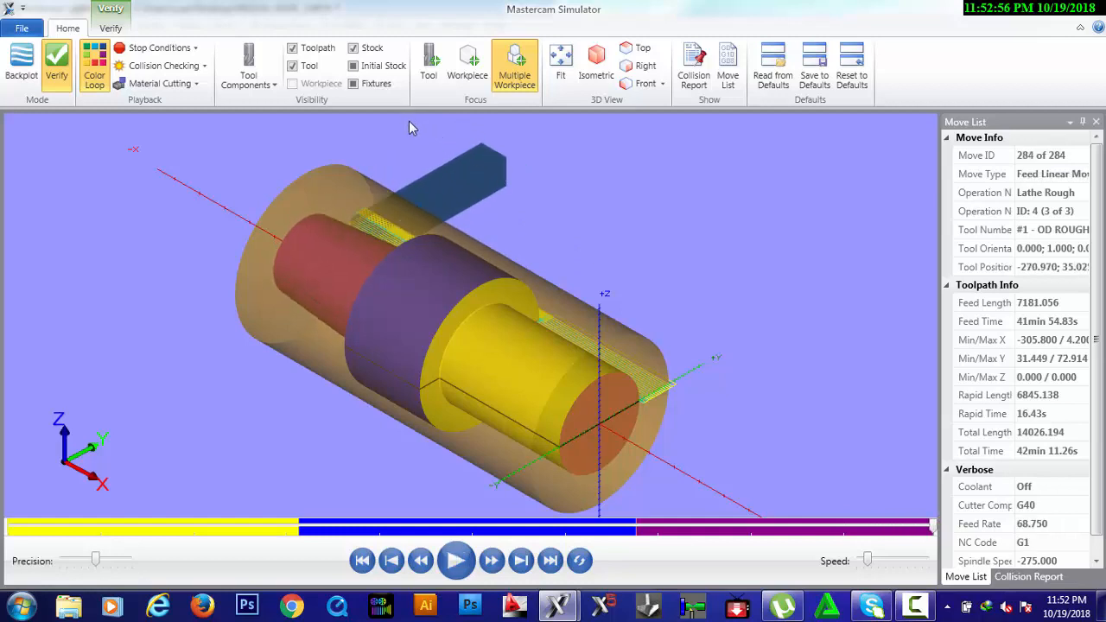
click(292, 49)
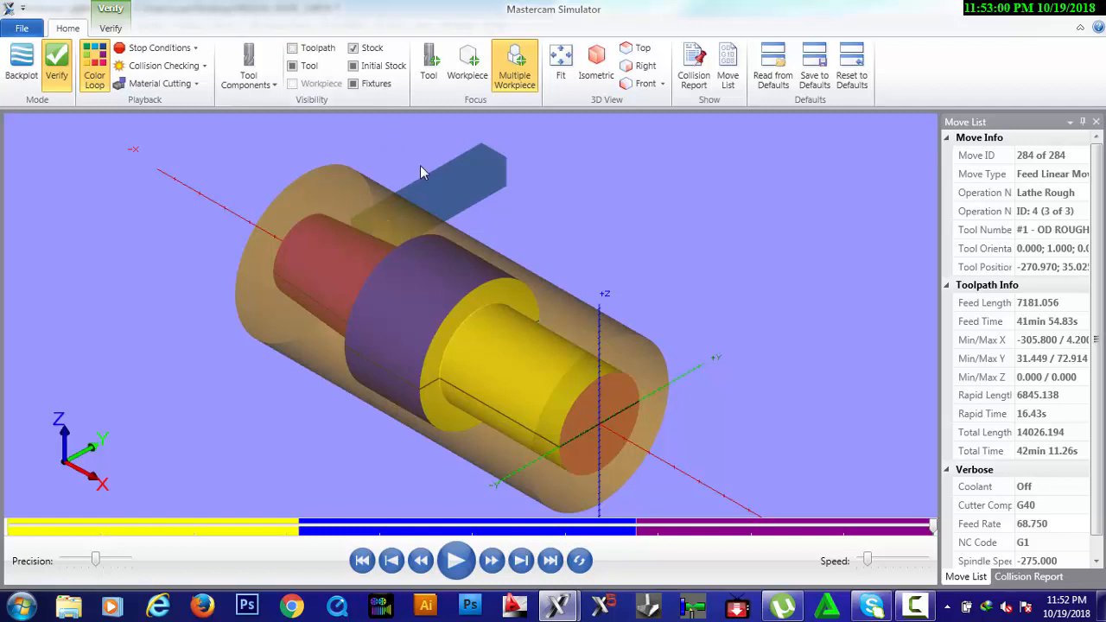
click(293, 67)
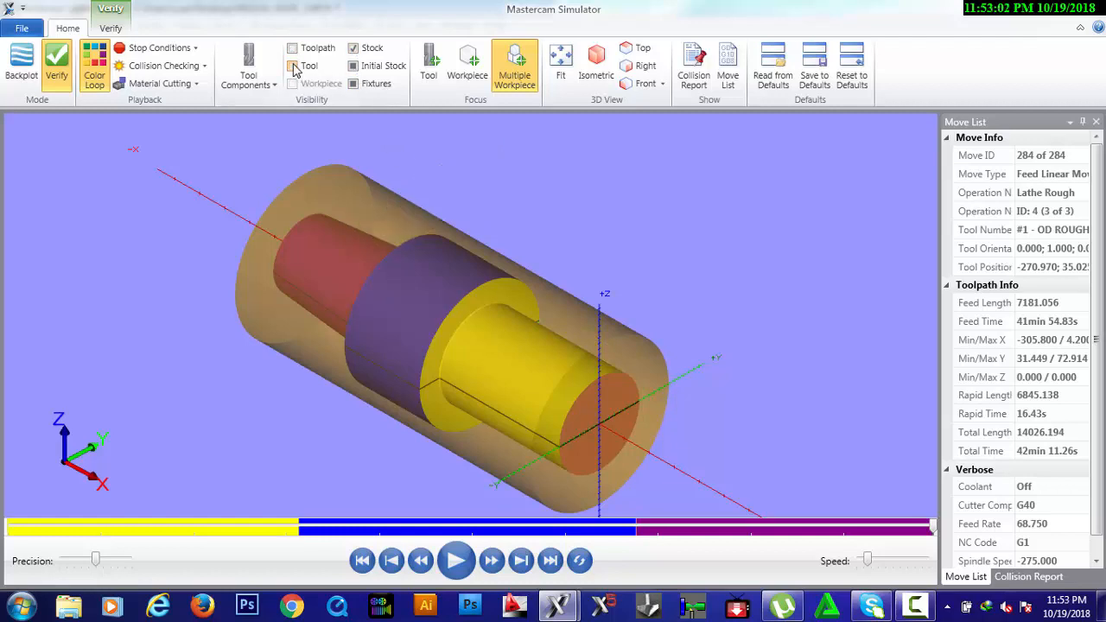
Step: Examine the turned shaft inside its translucent stock from all sides, finishing in a fitted isometric view
key(Down)
key(Down)
key(Down)
key(Down)
key(Down)
key(Down)
key(Down)
key(Down)
key(Down)
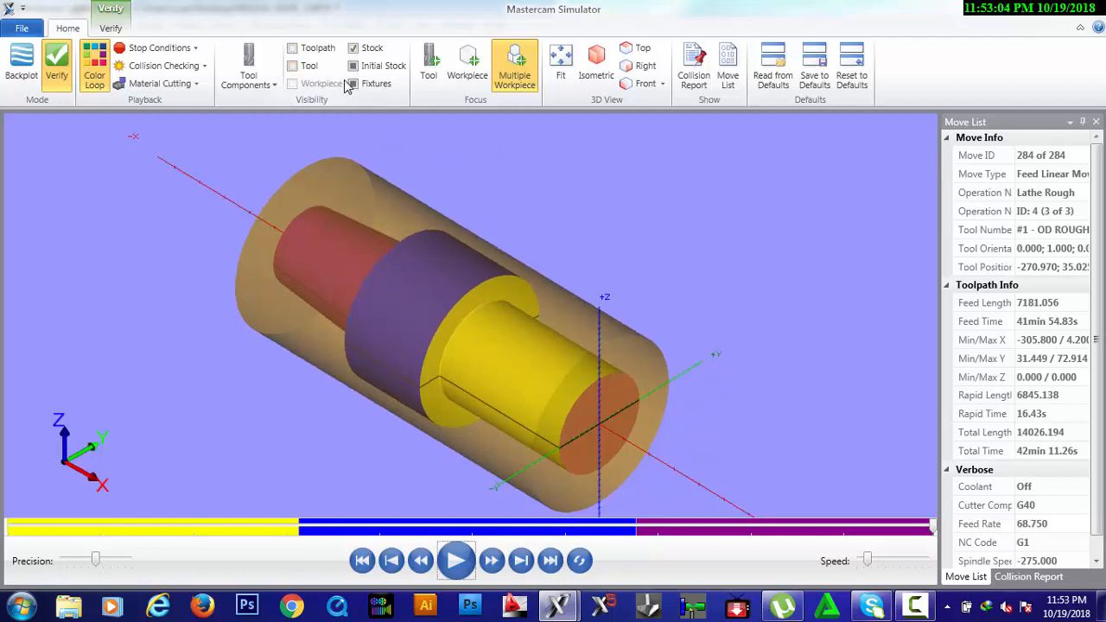
key(Down)
key(Down)
key(Down)
key(Down)
key(Down)
key(Down)
key(Down)
key(Down)
key(Down)
key(Down)
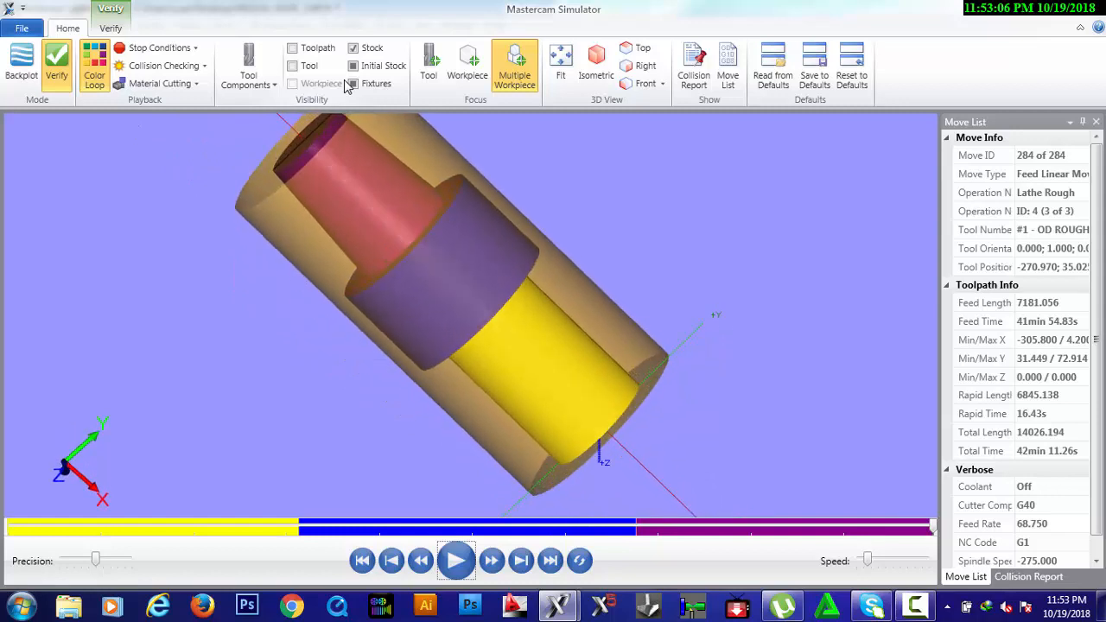
key(Left)
key(Left)
key(Left)
key(Left)
key(Left)
key(Left)
key(Left)
key(Left)
key(Left)
key(Left)
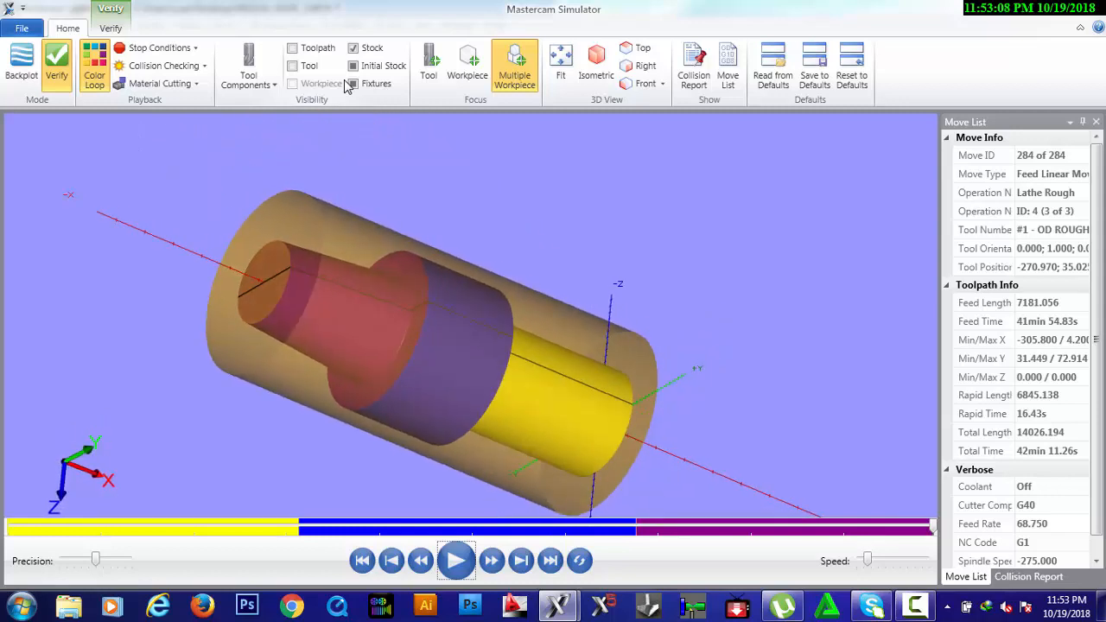
key(Left)
key(Left)
key(Left)
key(Left)
key(Left)
key(Left)
key(Left)
key(Left)
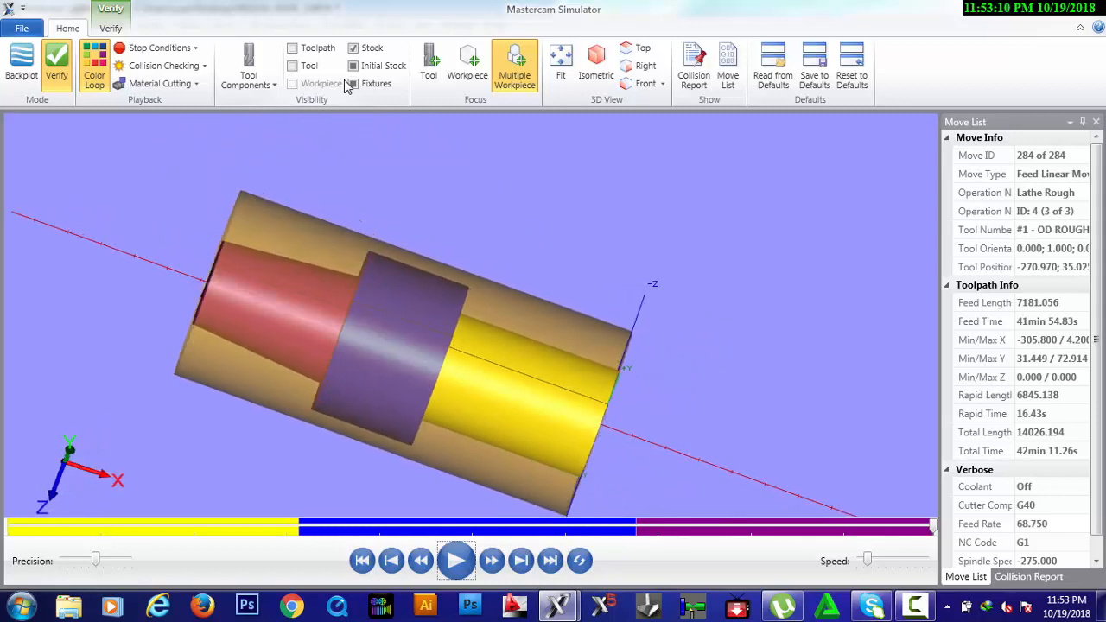
key(Left)
key(Left)
key(Left)
key(Left)
key(Left)
key(Left)
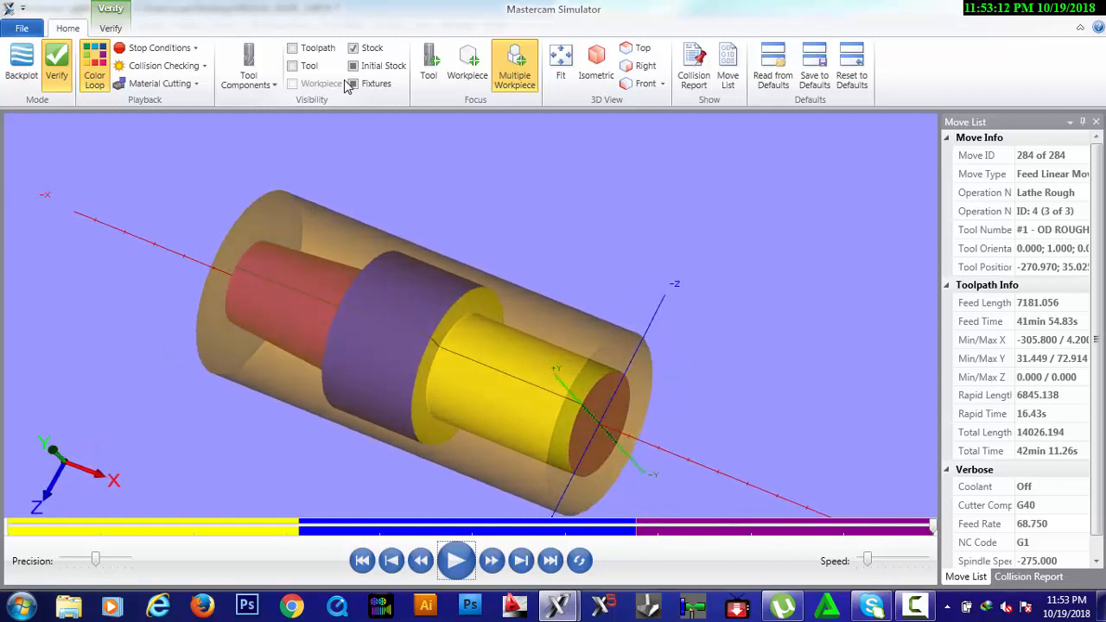
key(Right)
key(Right)
key(Right)
key(Right)
key(Right)
key(Right)
key(Right)
key(Right)
key(Right)
key(Right)
key(Right)
key(Right)
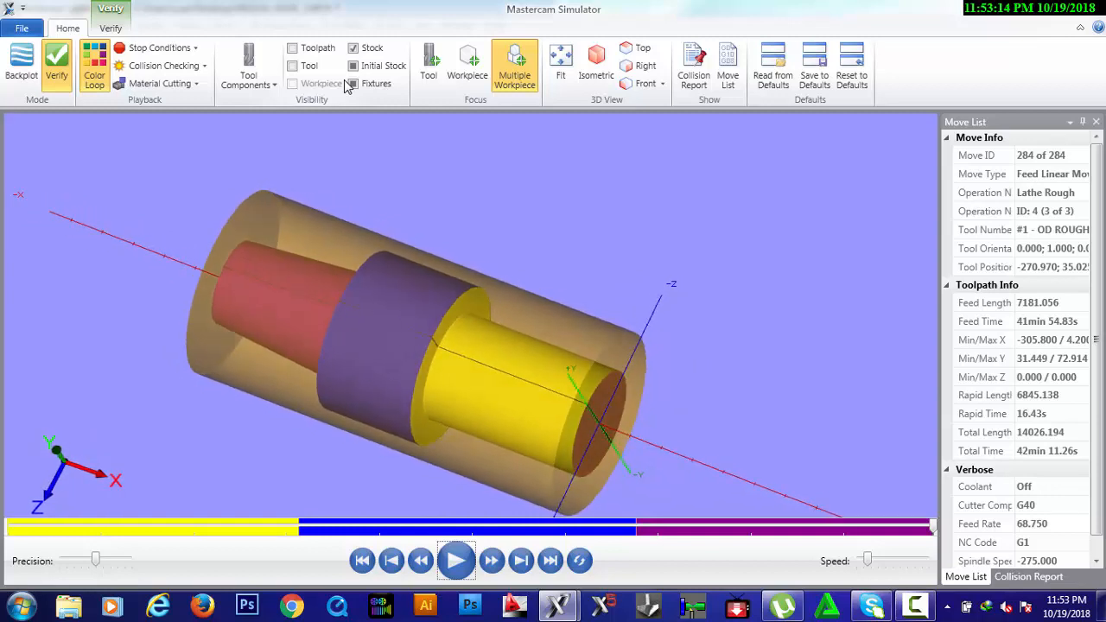
key(Right)
key(Right)
key(Right)
key(Right)
key(Right)
key(Right)
key(Right)
key(Right)
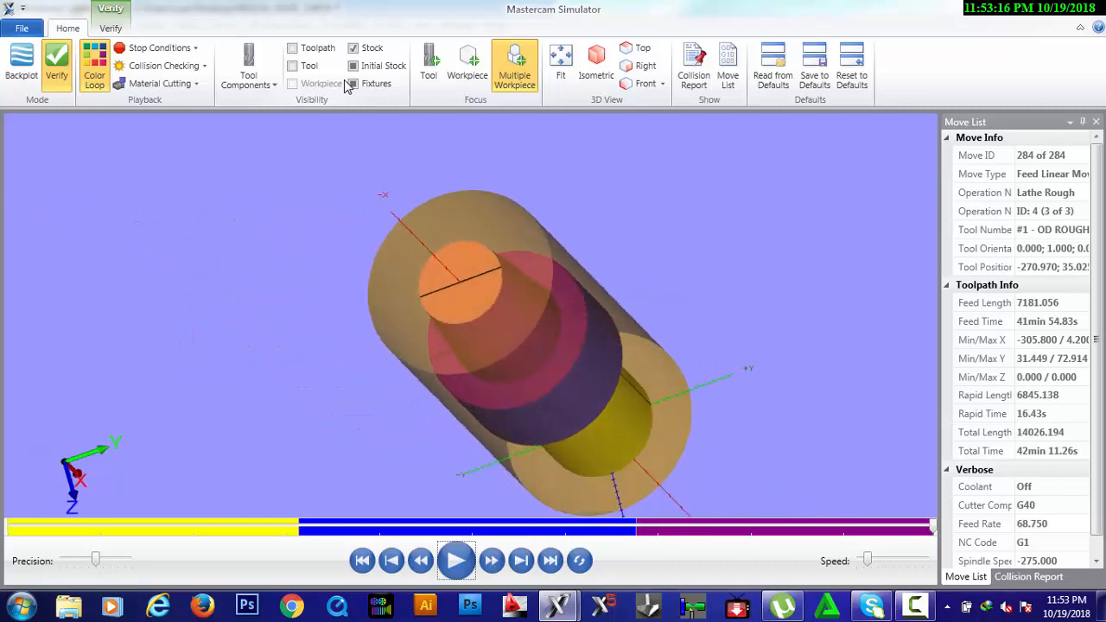
key(Right)
key(Right)
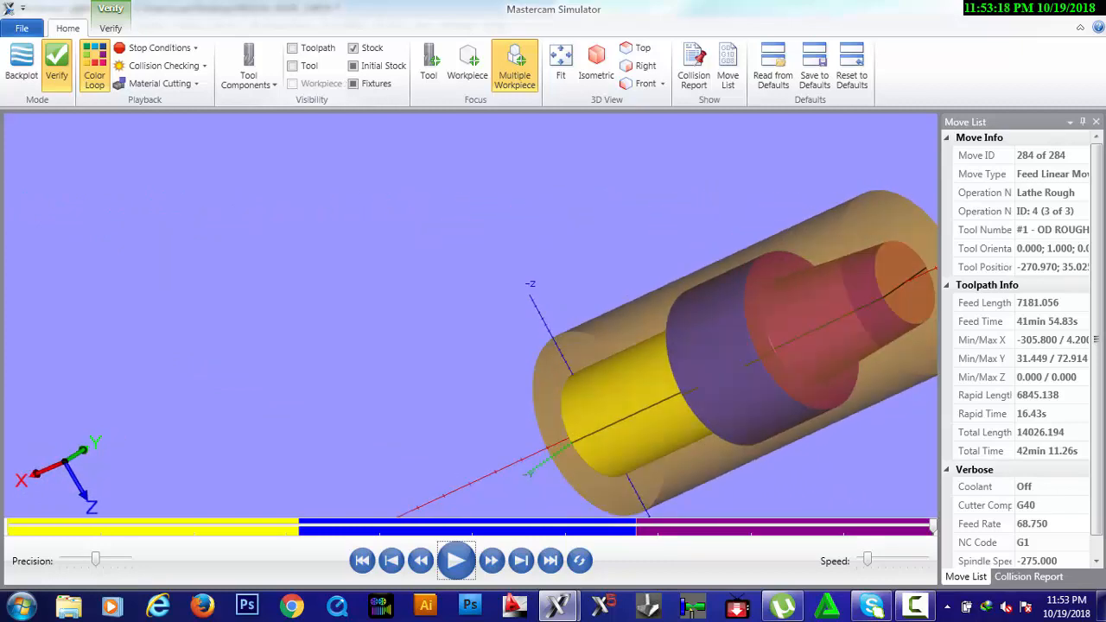
click(604, 74)
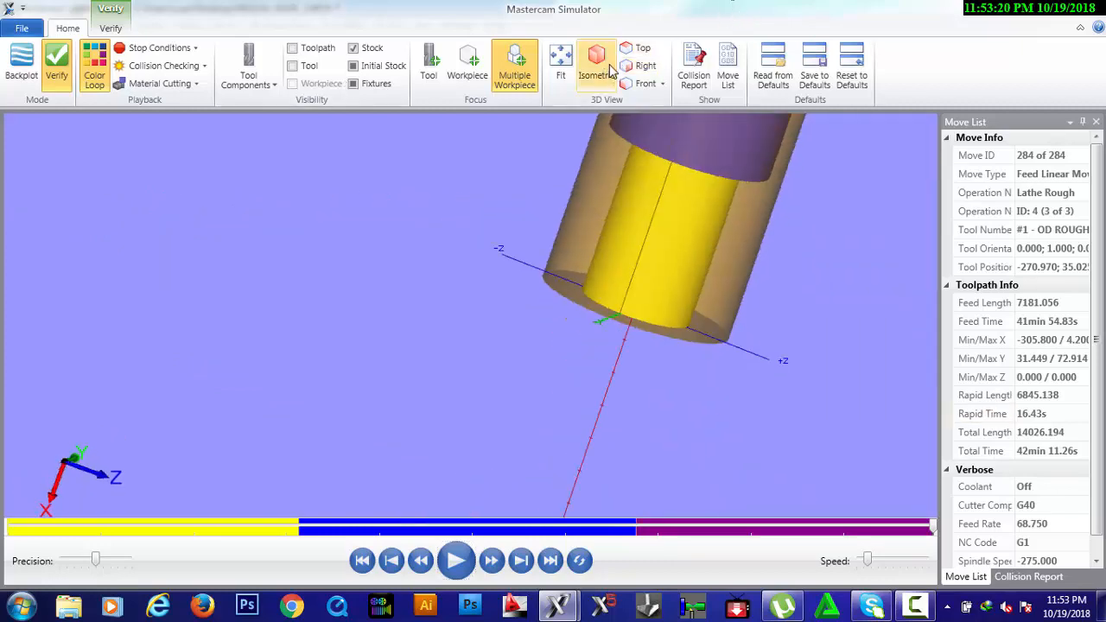
click(554, 67)
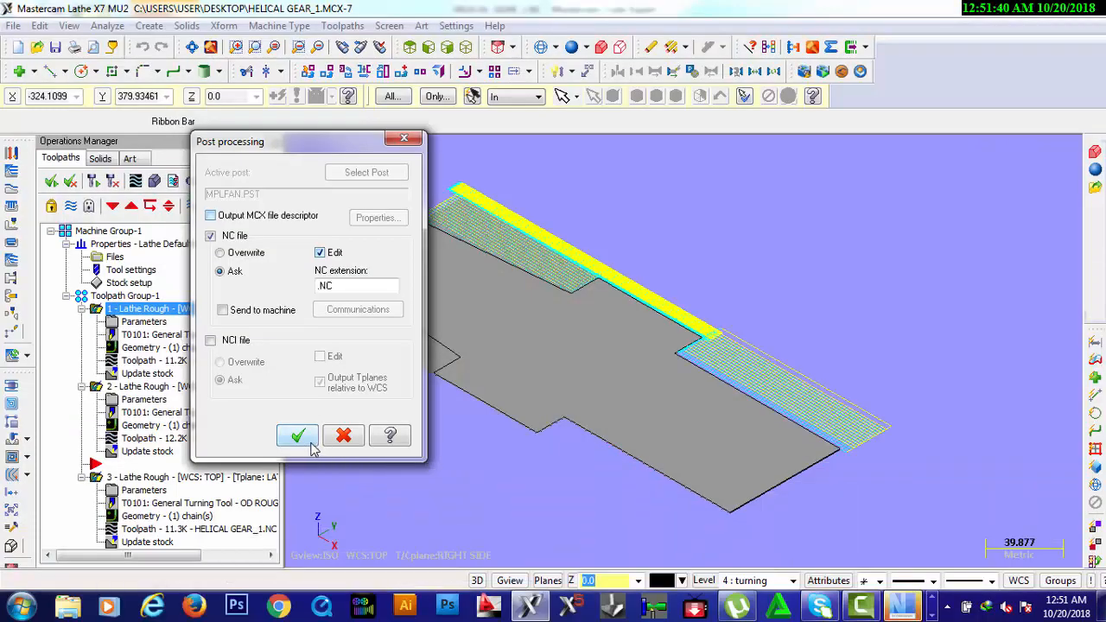
Step: Post-process the lathe operations with tool changes generated in the NCI, replacing the NC file HELICAL GEAR_1 on the Desktop
click(298, 436)
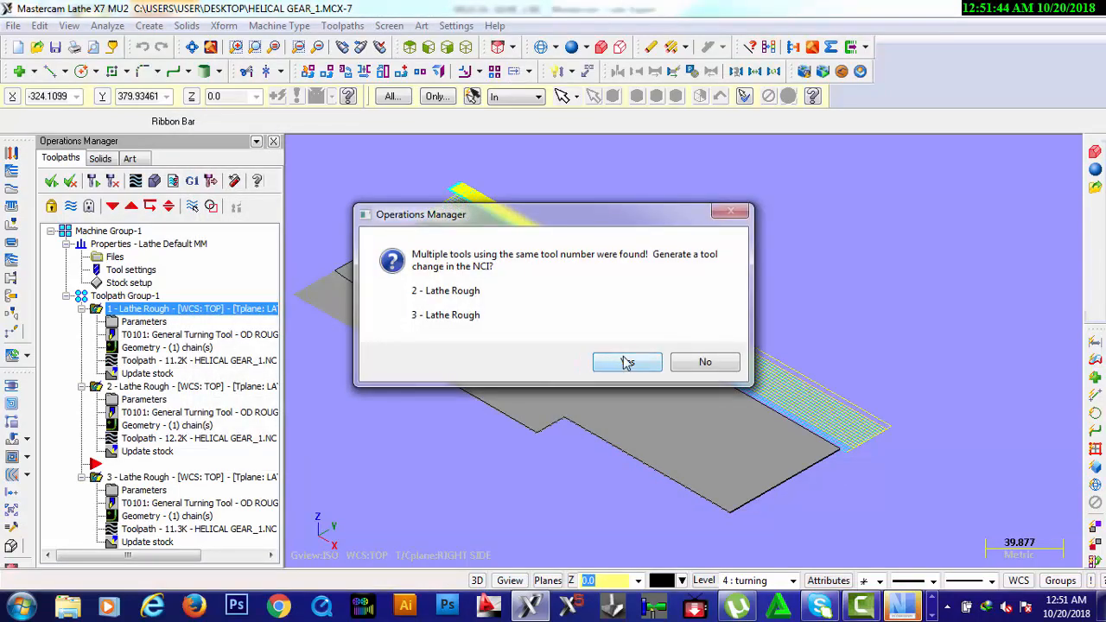
click(626, 362)
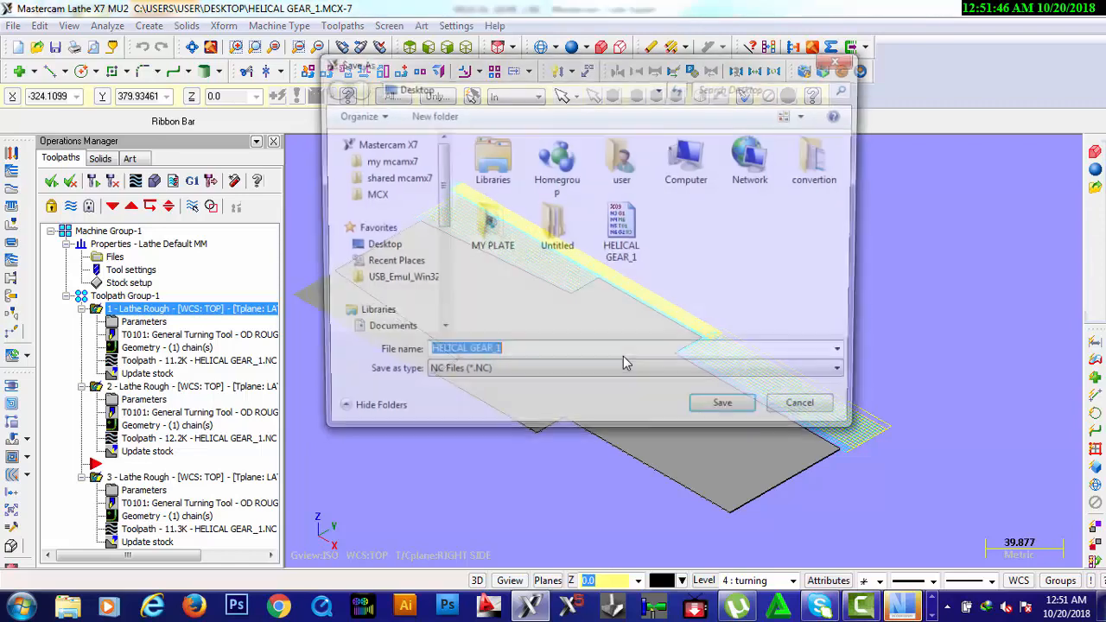
click(630, 238)
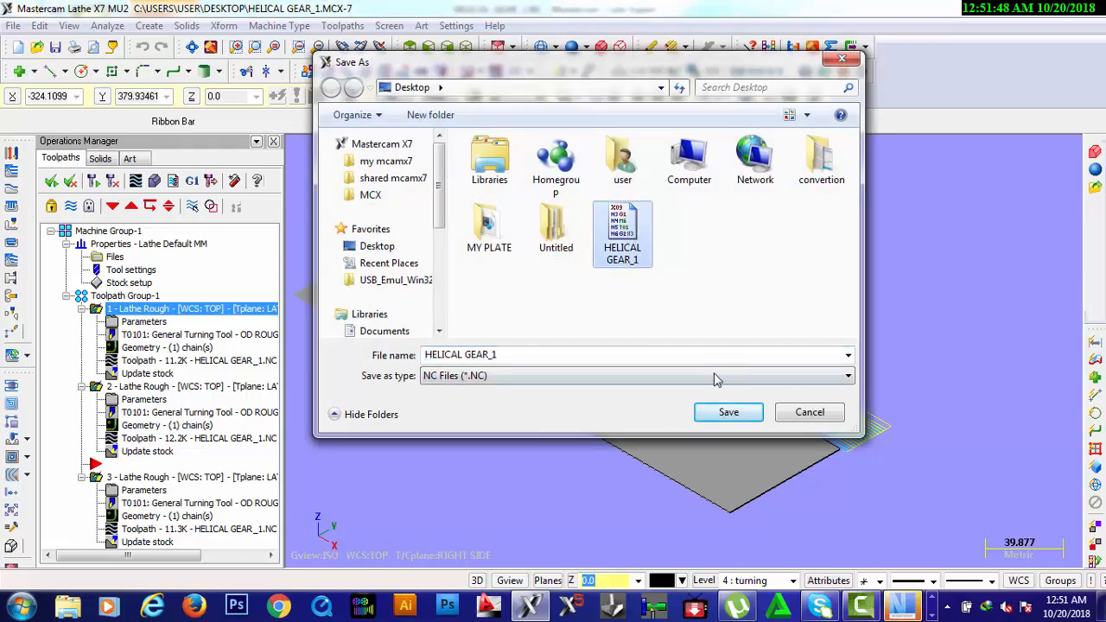
click(725, 413)
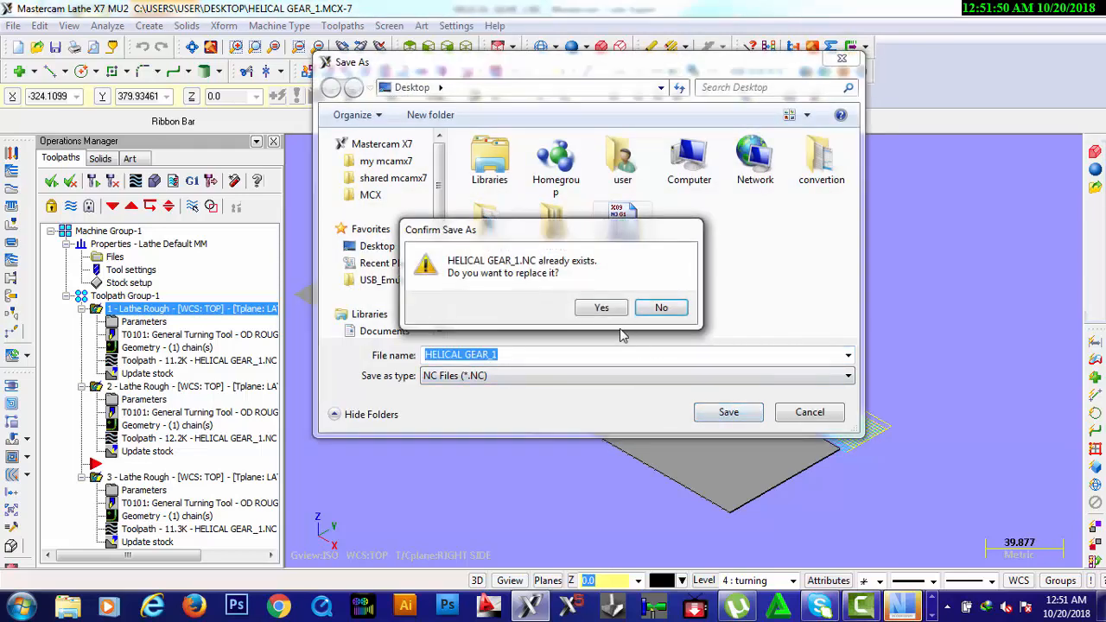
click(602, 308)
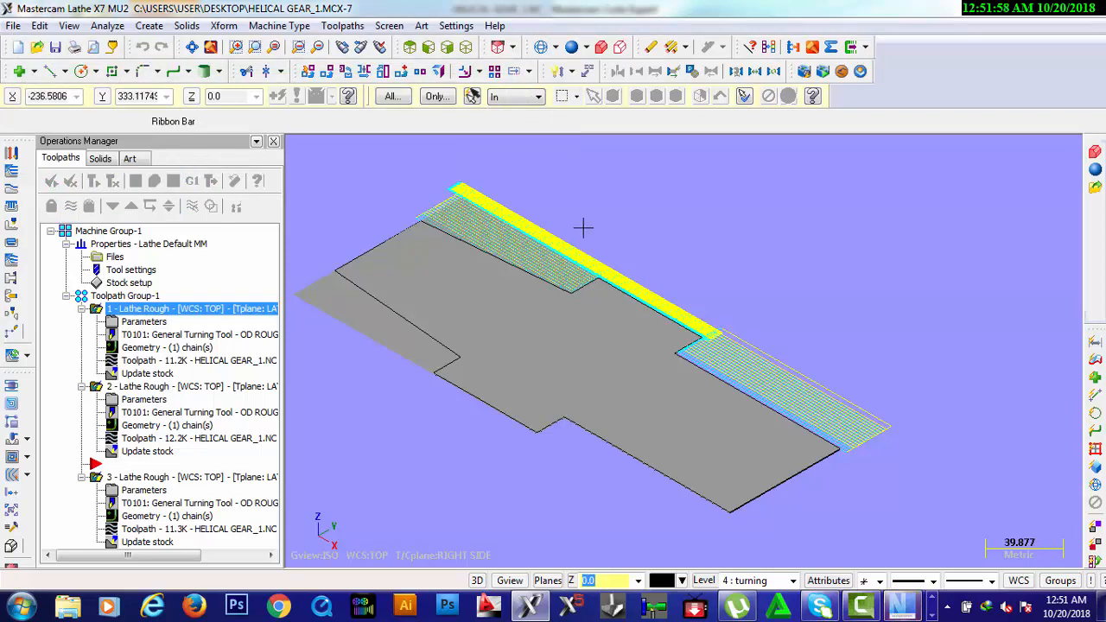
Step: Switch to Mastercam Code Expert, reload HELICAL GEAR_1.NC and look through the start of its G-code
click(902, 607)
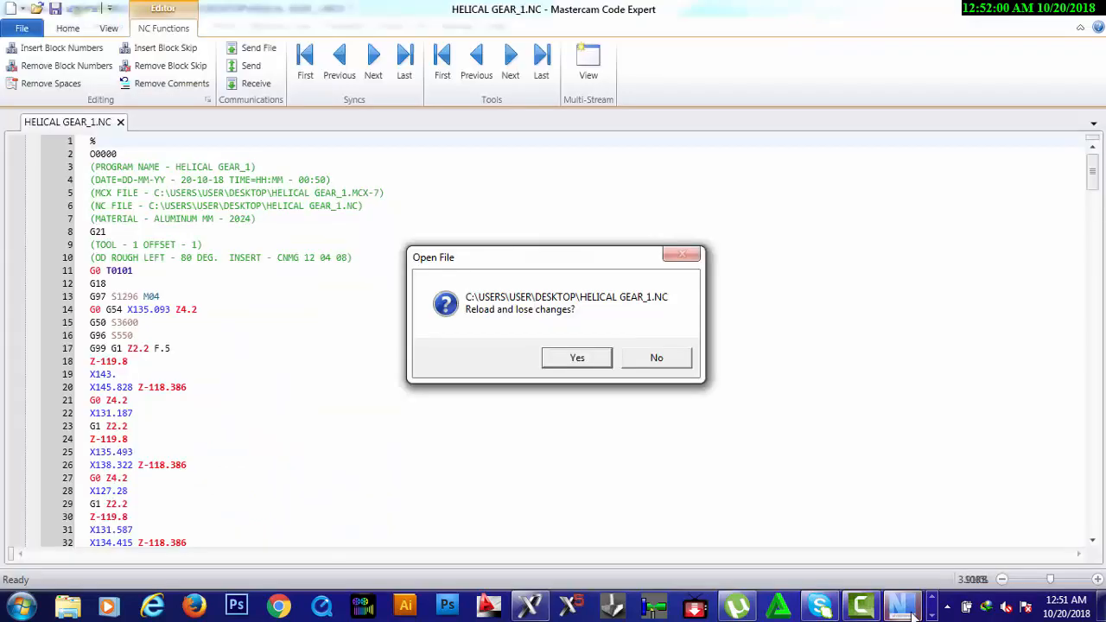
click(593, 359)
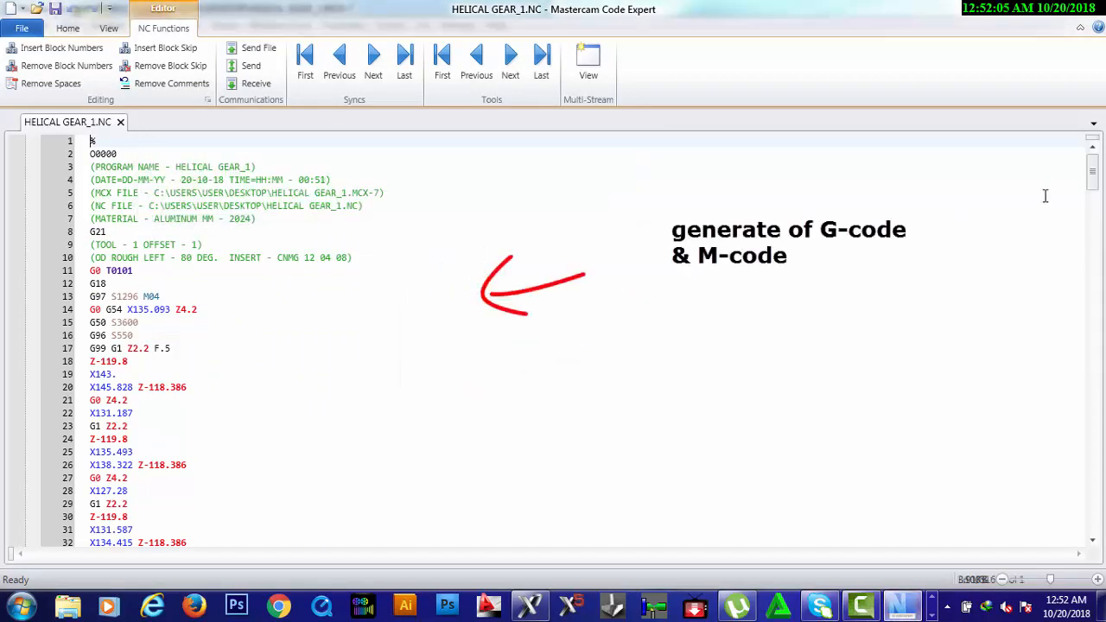
scroll(1091, 186, down, 9)
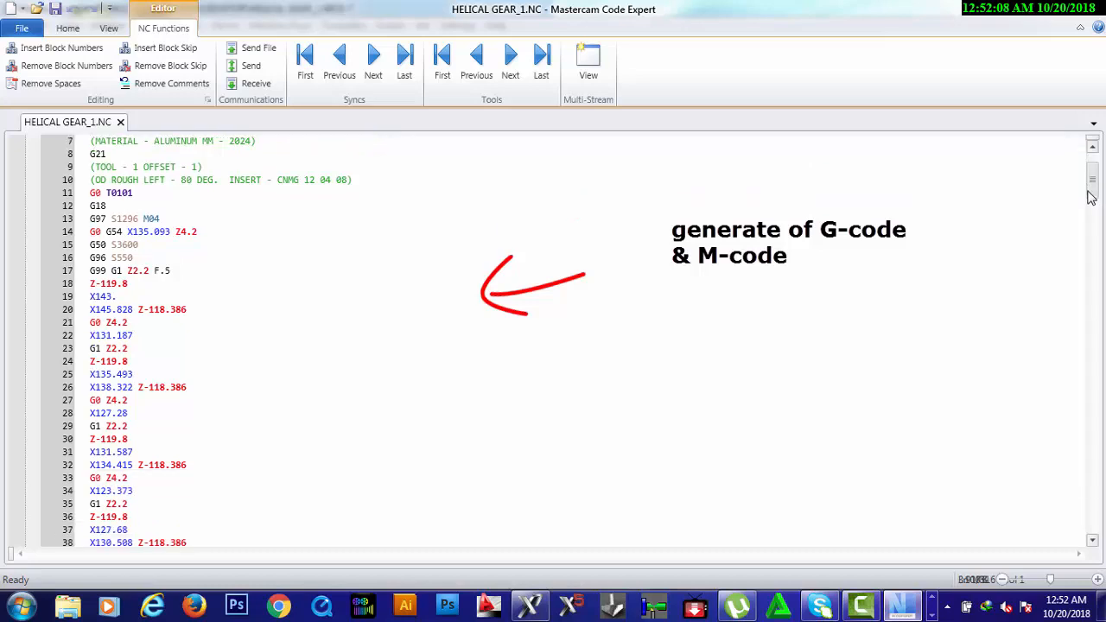
scroll(1091, 186, up, 3)
scroll(1091, 185, up, 6)
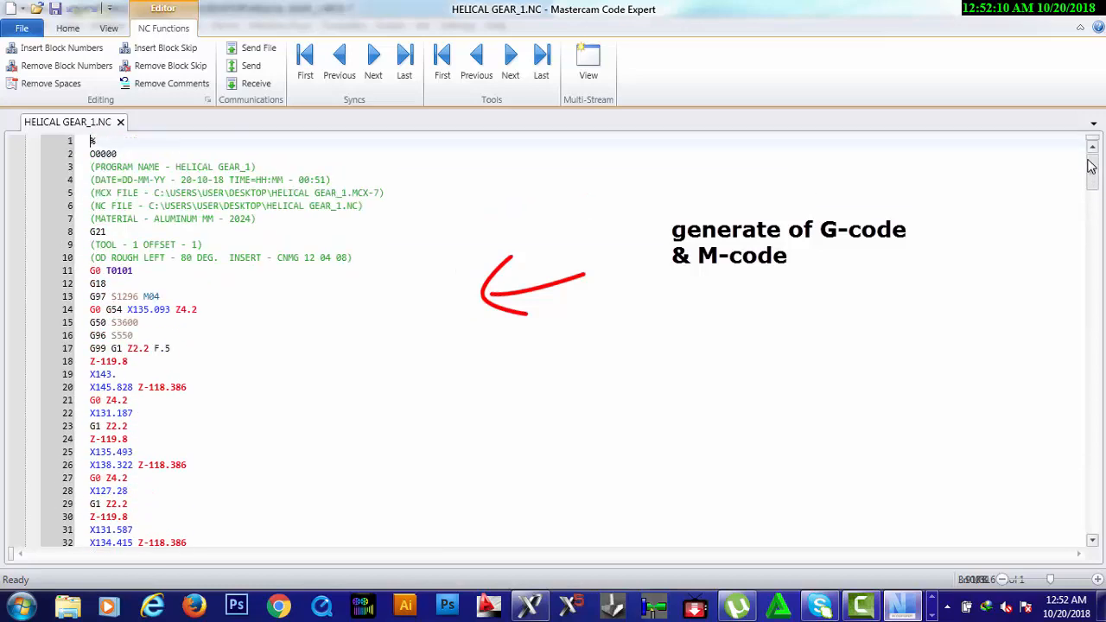